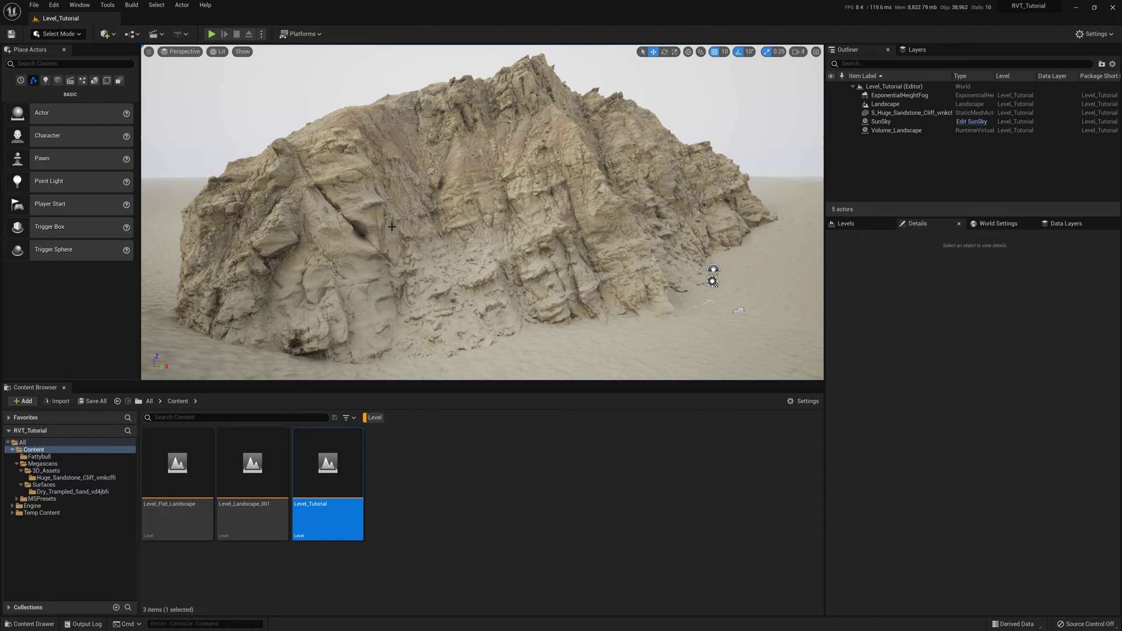
Select and shift the huge sandstone cliff mesh to examine how its base blends into the sand landscape
{"action": "right_click_drag", "start_coordinate": [454, 231], "coordinate": [475, 206]}
{"action": "key", "text": "w"}
{"action": "left_click", "coordinate": [454, 231]}
{"action": "mouse_move", "coordinate": [661, 352]}
{"action": "left_mouse_down"}
{"action": "mouse_move", "coordinate": [654, 438]}
{"action": "mouse_move", "coordinate": [644, 315]}
{"action": "mouse_move", "coordinate": [640, 370]}
{"action": "mouse_move", "coordinate": [642, 343]}
{"action": "left_mouse_up"}
{"action": "key", "text": "s"}
{"action": "right_click_drag", "start_coordinate": [531, 272], "coordinate": [523, 238]}
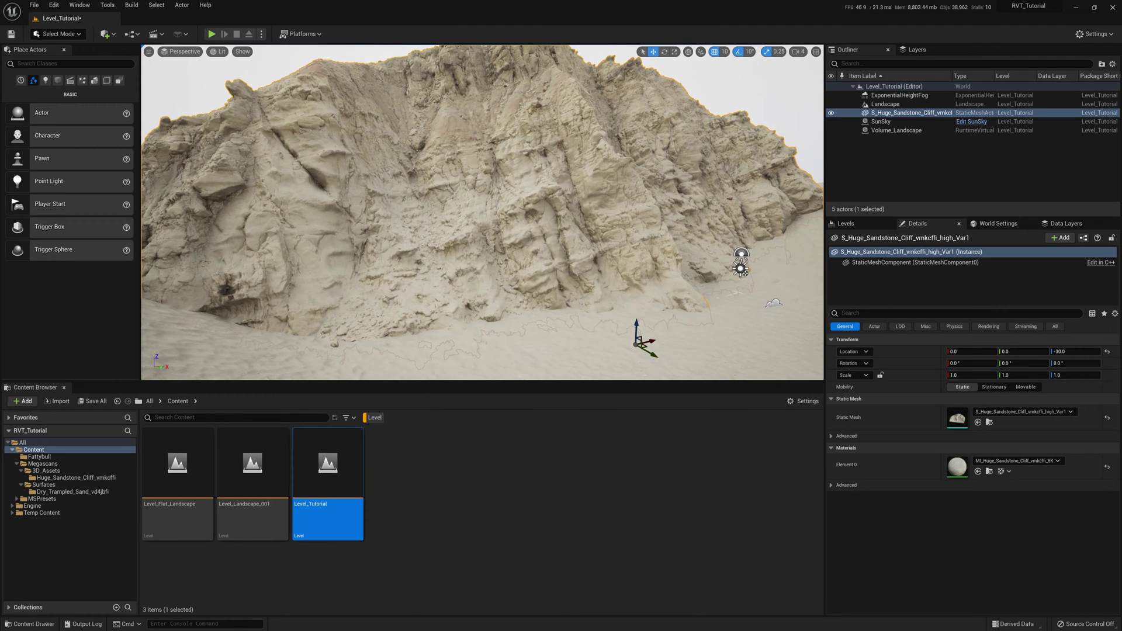
{"action": "left_click_drag", "start_coordinate": [405, 268], "coordinate": [450, 280]}
{"action": "right_click_drag", "start_coordinate": [420, 268], "coordinate": [405, 268]}
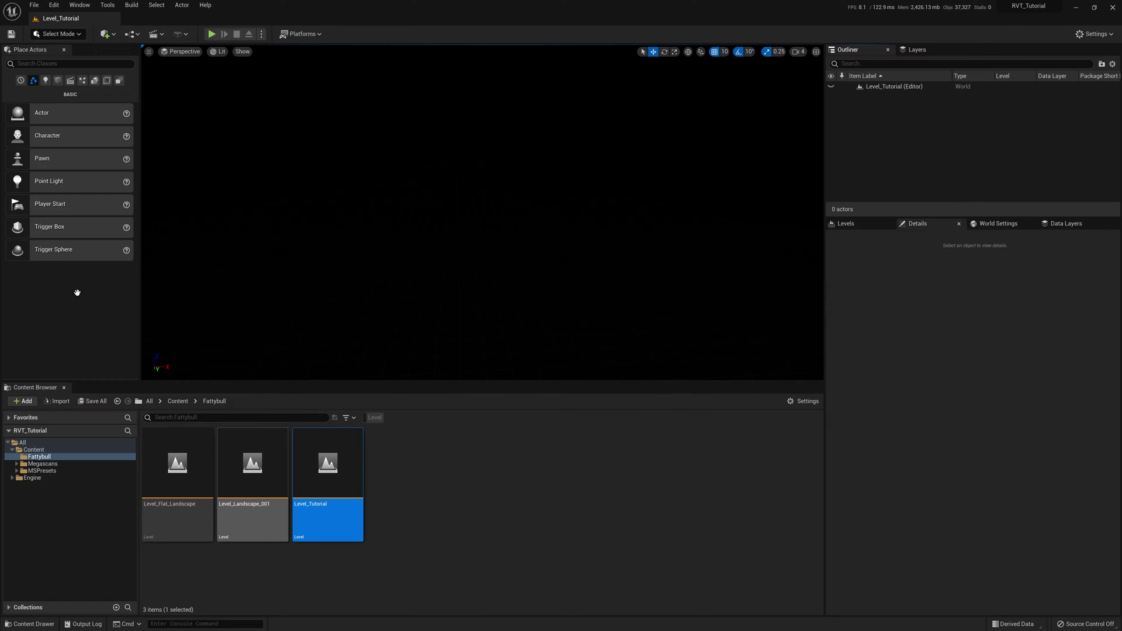
Create a new landscape with the default settings and return to Select mode
{"action": "left_click", "coordinate": [63, 36]}
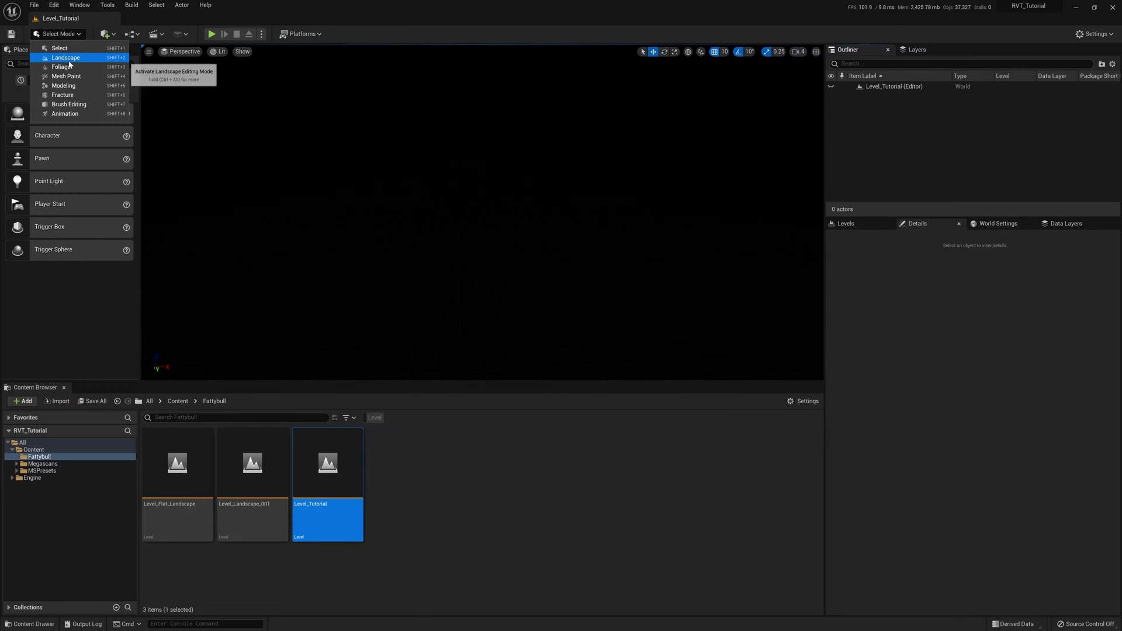
{"action": "left_click", "coordinate": [65, 58]}
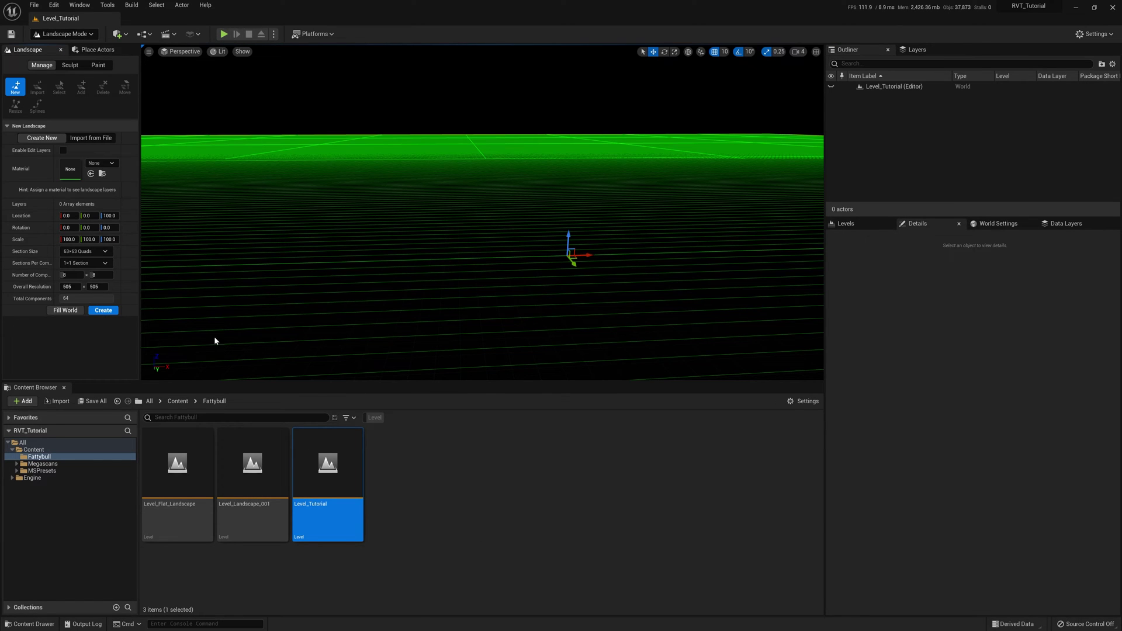
{"action": "left_click", "coordinate": [104, 311]}
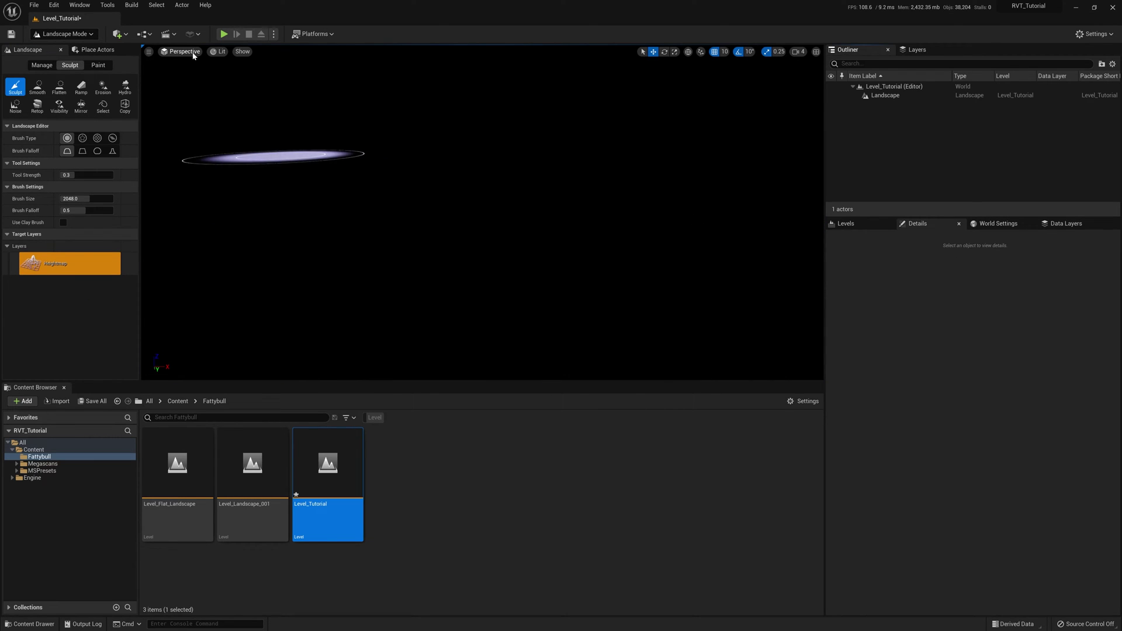
{"action": "left_click", "coordinate": [58, 34]}
{"action": "left_click", "coordinate": [51, 59]}
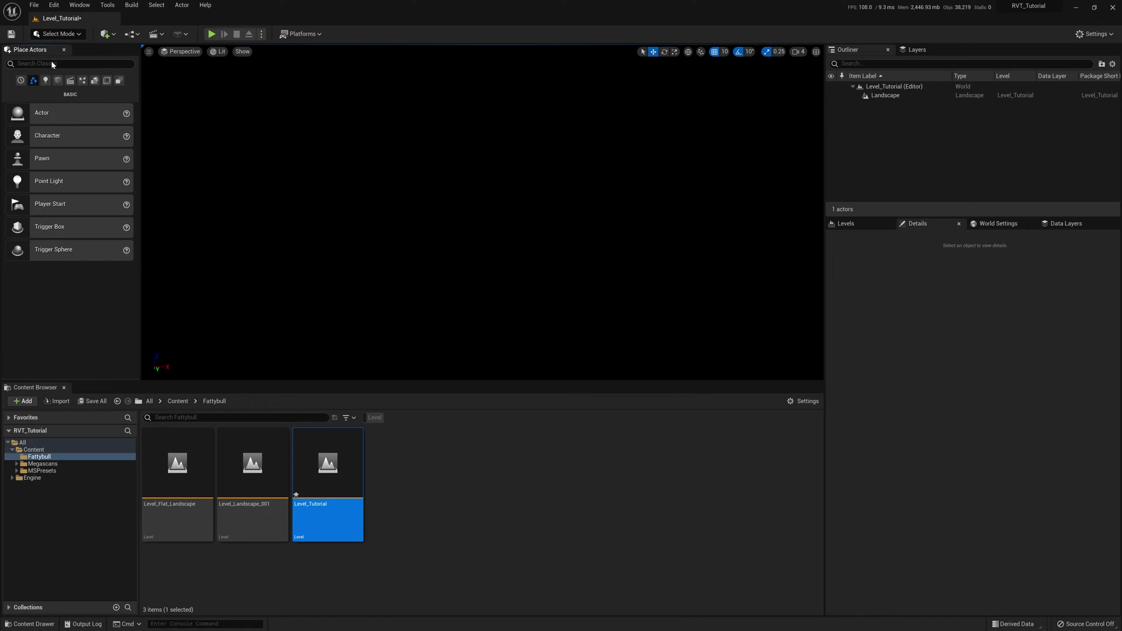
Place a SunSky actor in the level and set its DirectionalLight intensity to 10 lux
{"action": "type", "text": "sun"}
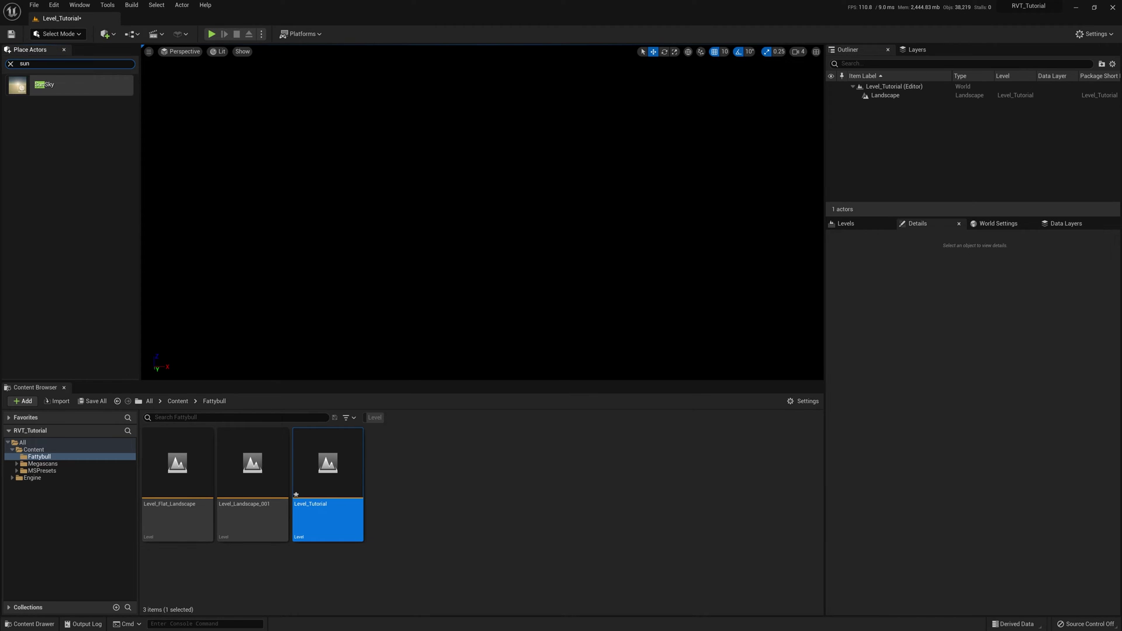
{"action": "left_click_drag", "start_coordinate": [64, 86], "coordinate": [447, 216]}
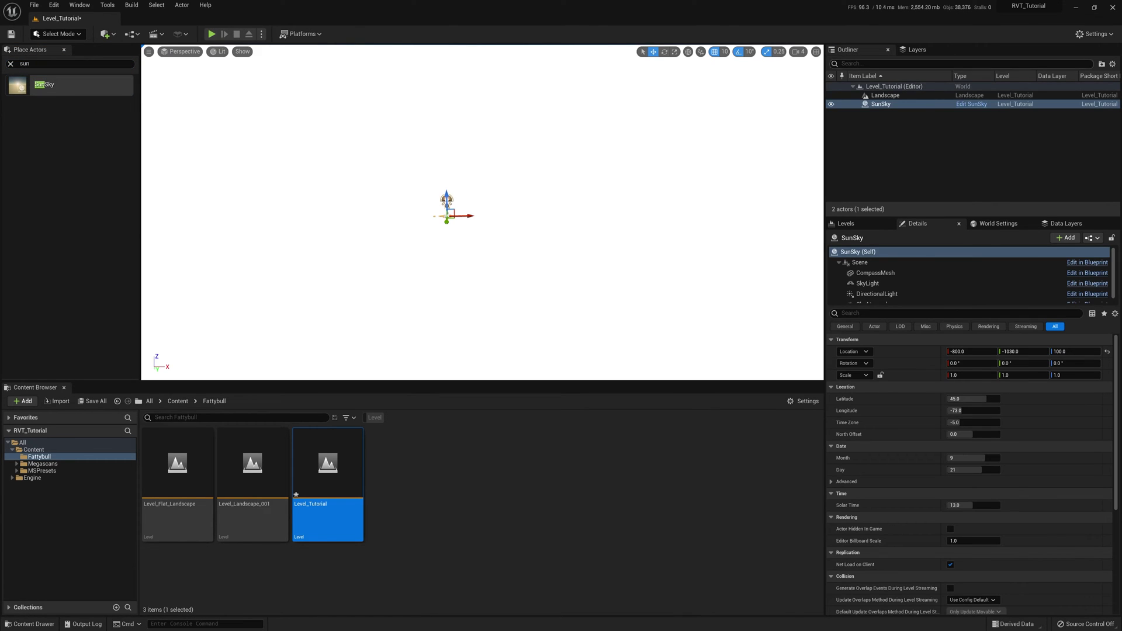
{"action": "left_click", "coordinate": [877, 294]}
{"action": "left_click", "coordinate": [972, 505]}
{"action": "type", "text": "10"}
{"action": "key", "text": "Return"}
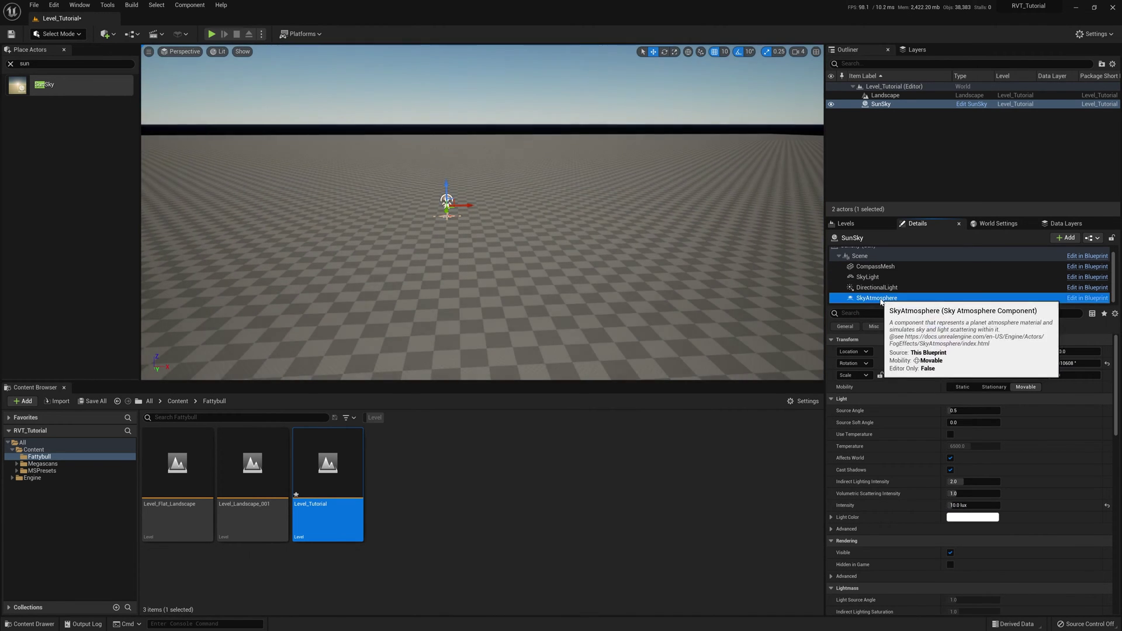
Set the SunSky's SkyAtmosphere Mie Scattering Scale to about 2.18 and save everything
{"action": "left_click", "coordinate": [876, 301]}
{"action": "left_click", "coordinate": [902, 313]}
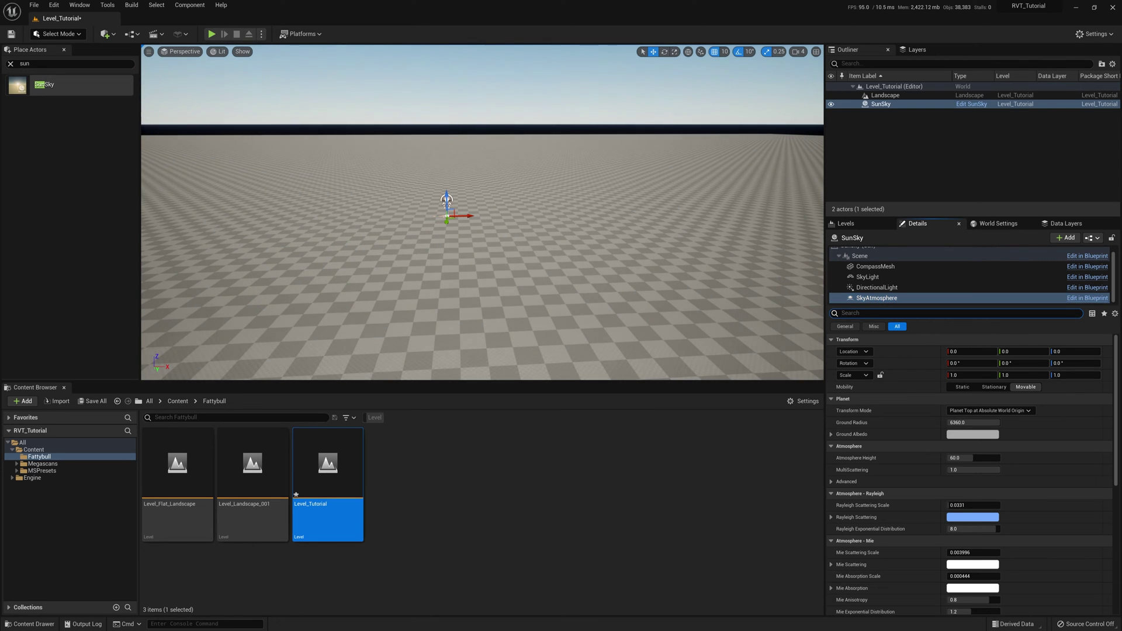
{"action": "type", "text": "mie"}
{"action": "left_click_drag", "start_coordinate": [956, 352], "coordinate": [993, 351]}
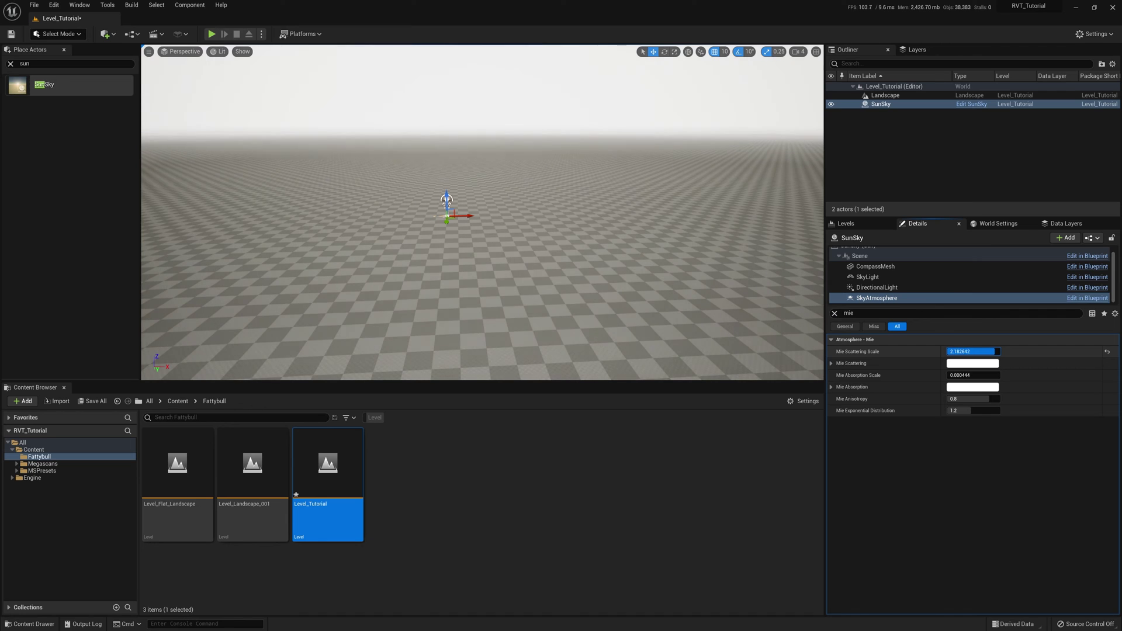
{"action": "right_click_drag", "start_coordinate": [406, 246], "coordinate": [363, 224]}
{"action": "left_click", "coordinate": [33, 5]}
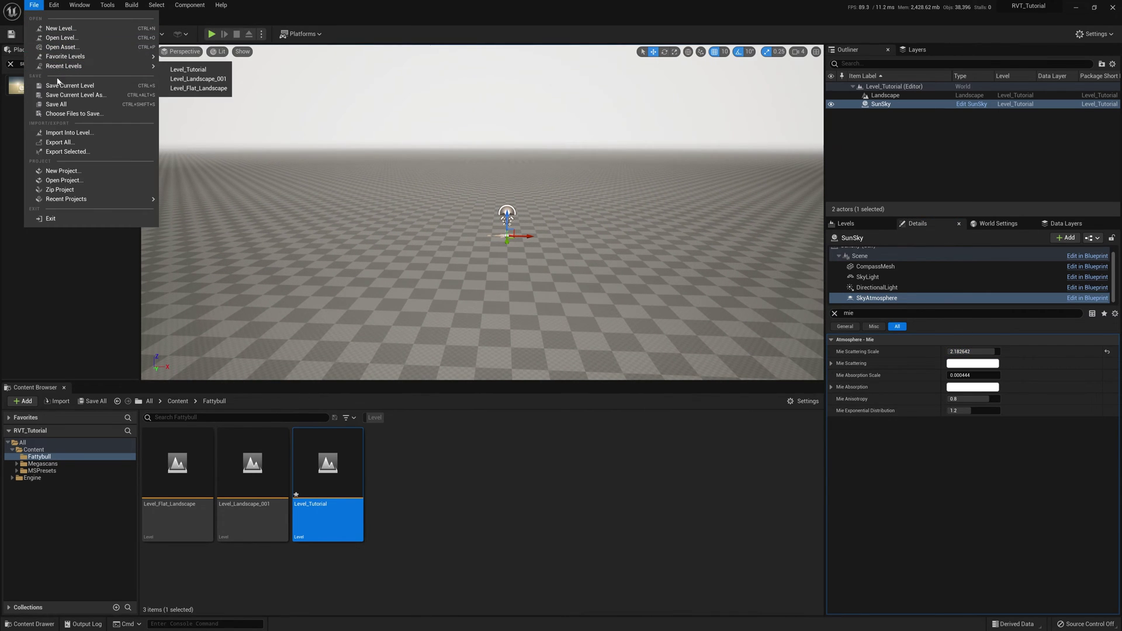
{"action": "left_click", "coordinate": [64, 107]}
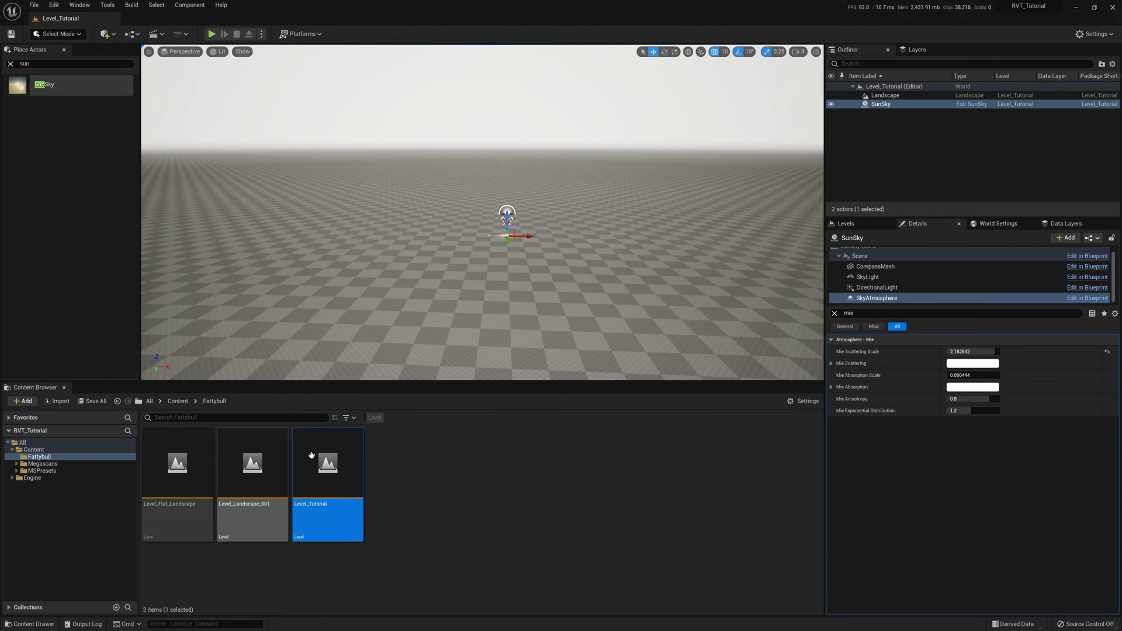
Assign the Dry_Trampled_Sand material instance from the Megascans Surfaces folder as the landscape's Landscape Material
{"action": "right_click_drag", "start_coordinate": [444, 251], "coordinate": [481, 251]}
{"action": "key", "text": "w"}
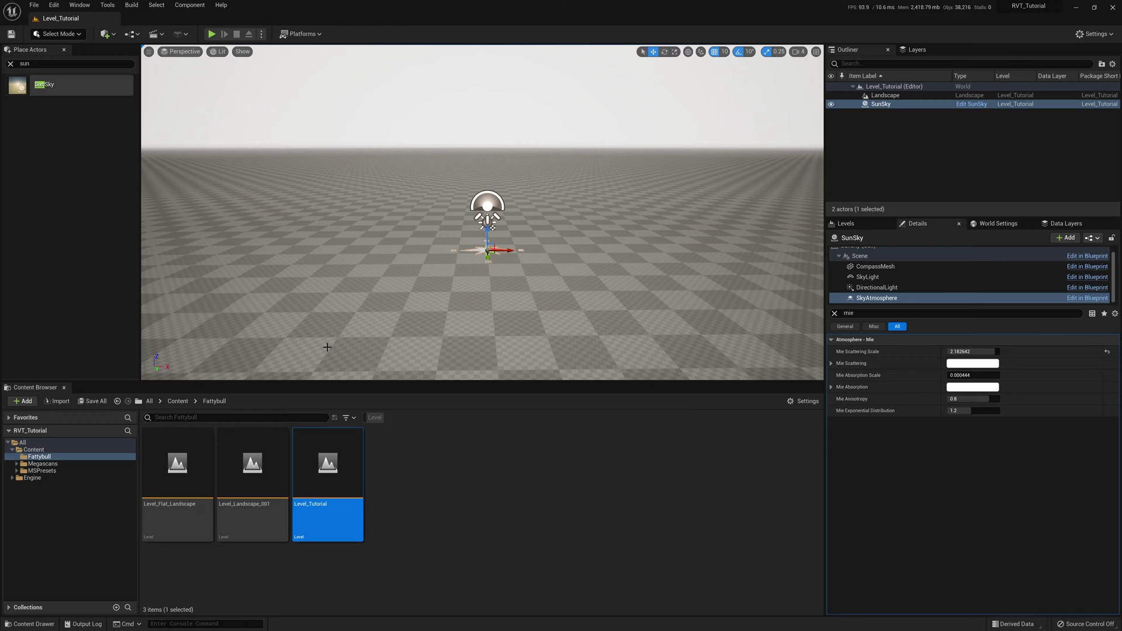
{"action": "left_click", "coordinate": [391, 293]}
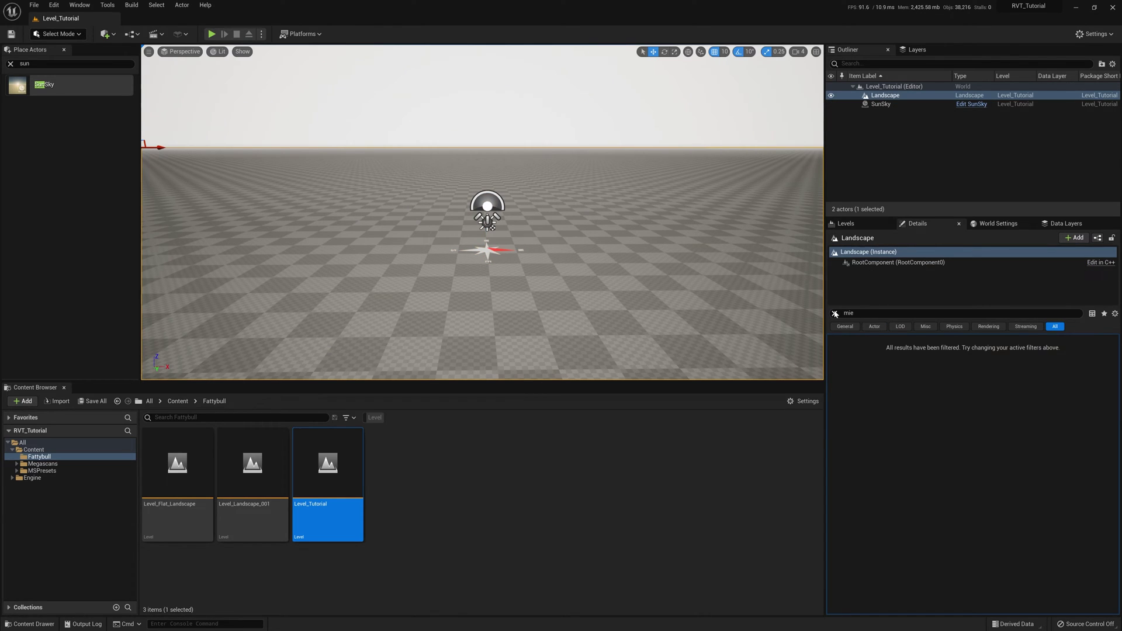
{"action": "left_click", "coordinate": [834, 314]}
{"action": "left_click", "coordinate": [18, 464]}
{"action": "left_click", "coordinate": [16, 464]}
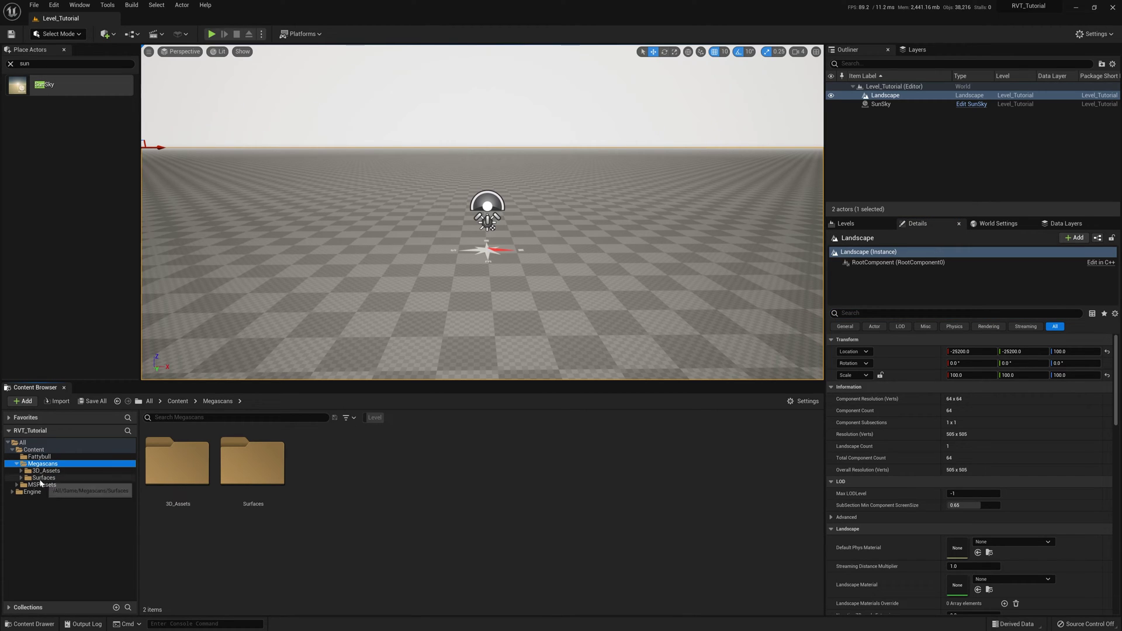
{"action": "left_click", "coordinate": [43, 477]}
{"action": "left_click", "coordinate": [21, 477]}
{"action": "left_click", "coordinate": [51, 485]}
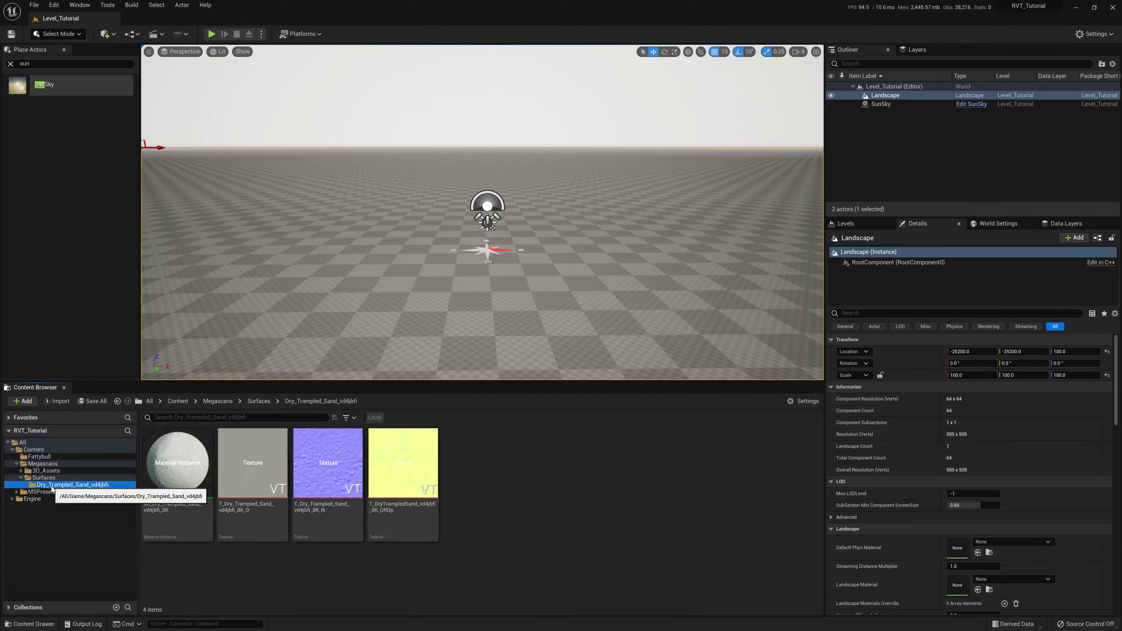
{"action": "left_click_drag", "start_coordinate": [177, 464], "coordinate": [952, 601]}
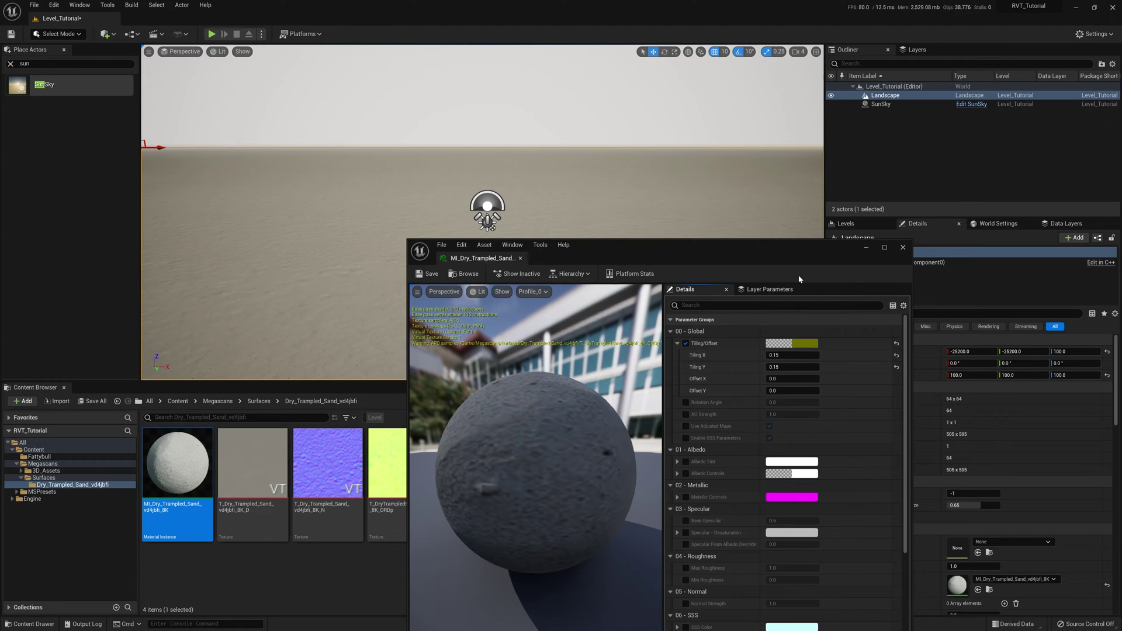
{"action": "left_click", "coordinate": [903, 249]}
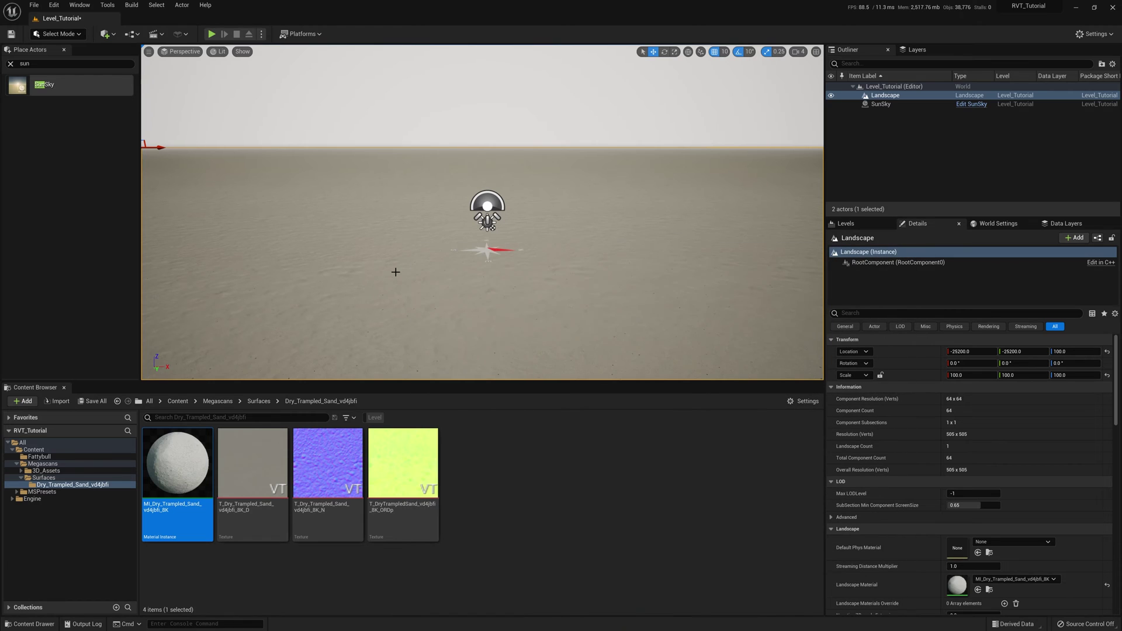
Create a Runtime Virtual Texture named RVT_Landscape in the Fattybull folder
{"action": "right_click", "coordinate": [444, 454]}
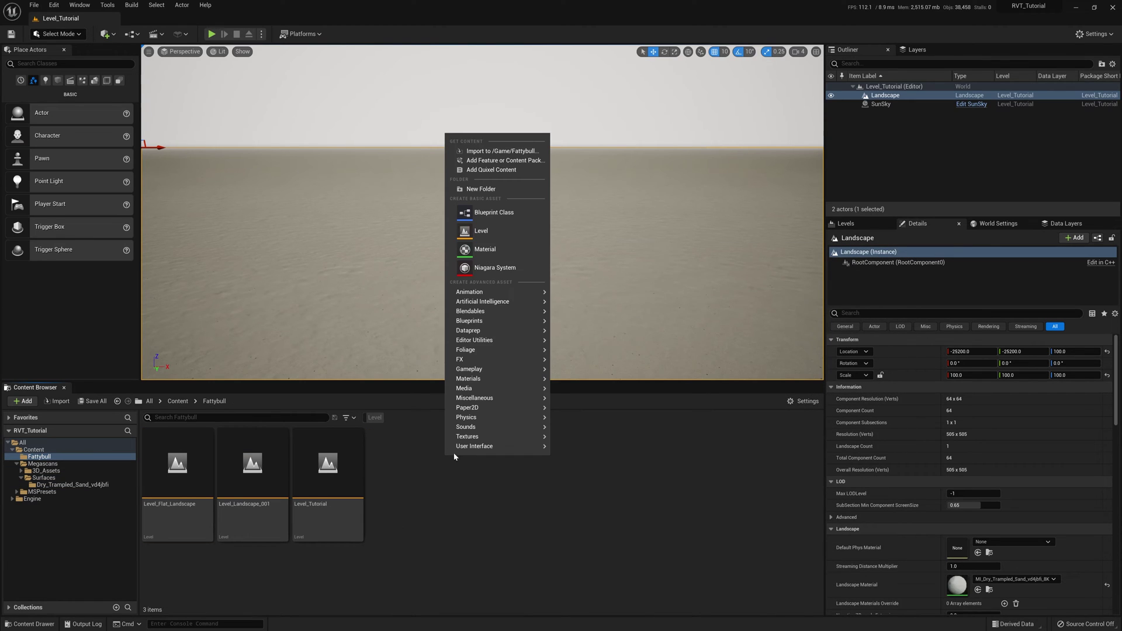
{"action": "mouse_move", "coordinate": [462, 439]}
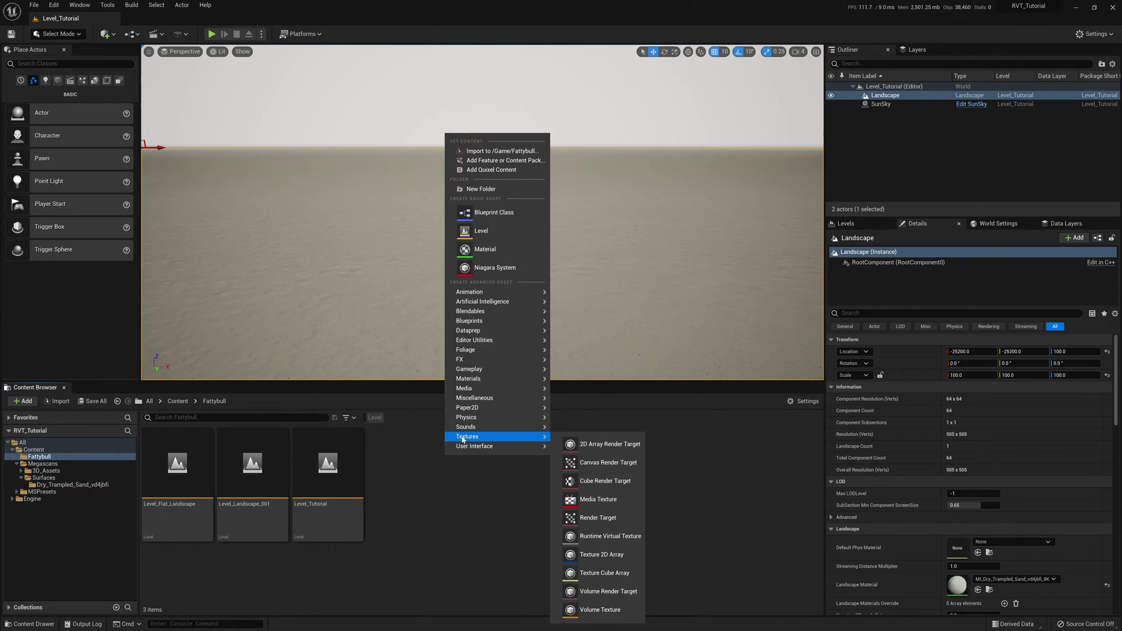
{"action": "left_click", "coordinate": [611, 536]}
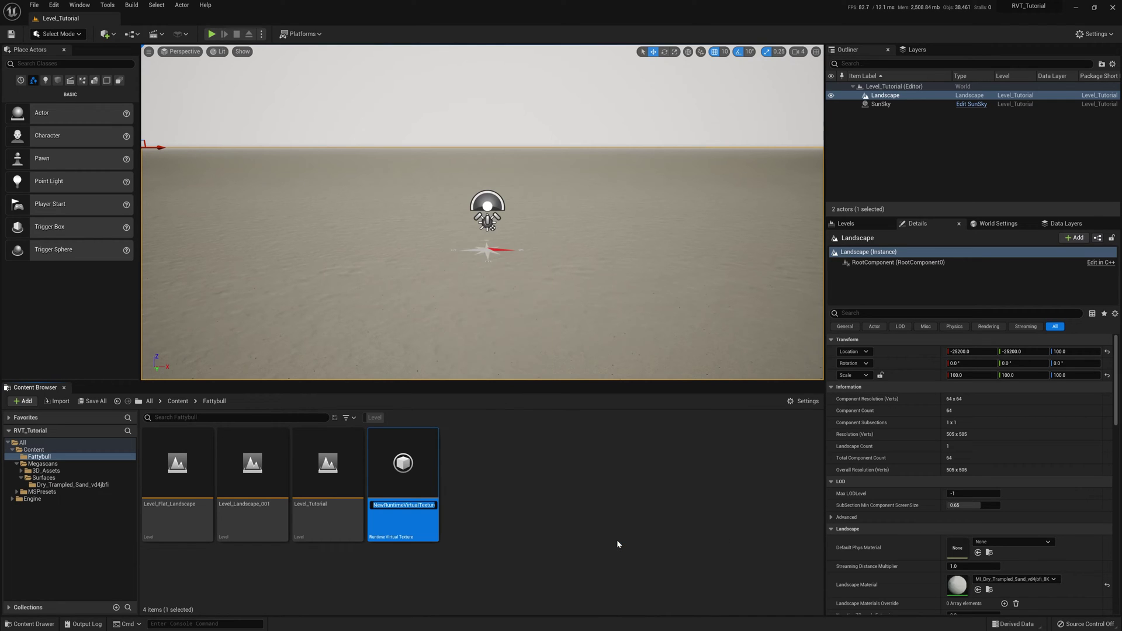
{"action": "type", "text": "RVT_Landscape"}
{"action": "key", "text": "Return"}
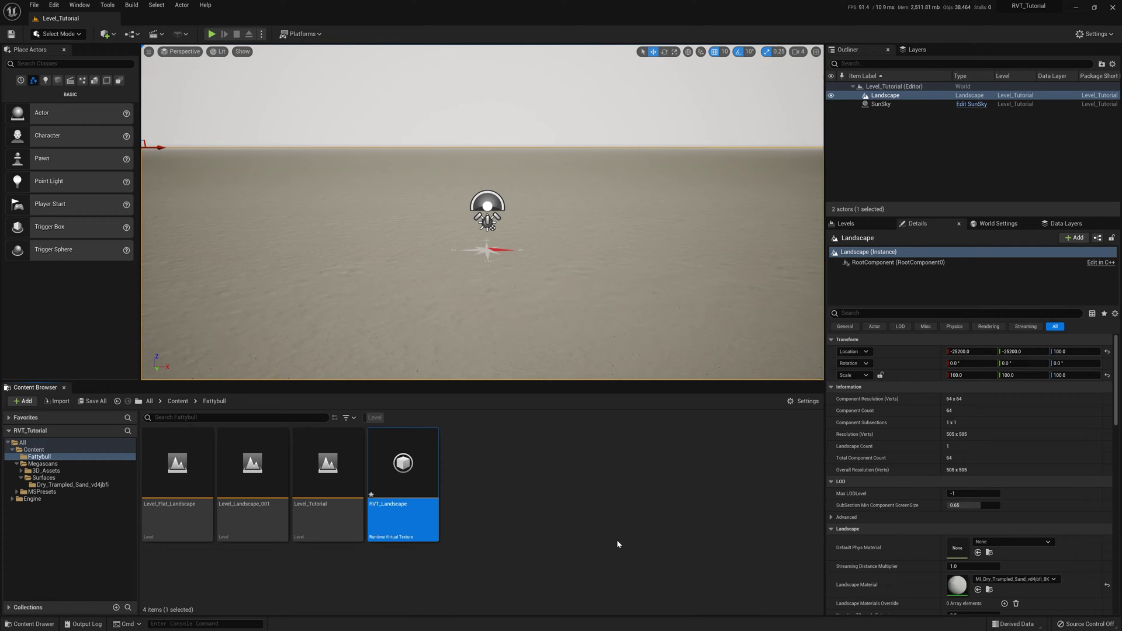
Set RVT_Landscape's size of the virtual texture in tiles to 10 (1024) and save the asset
{"action": "double_click", "coordinate": [415, 485]}
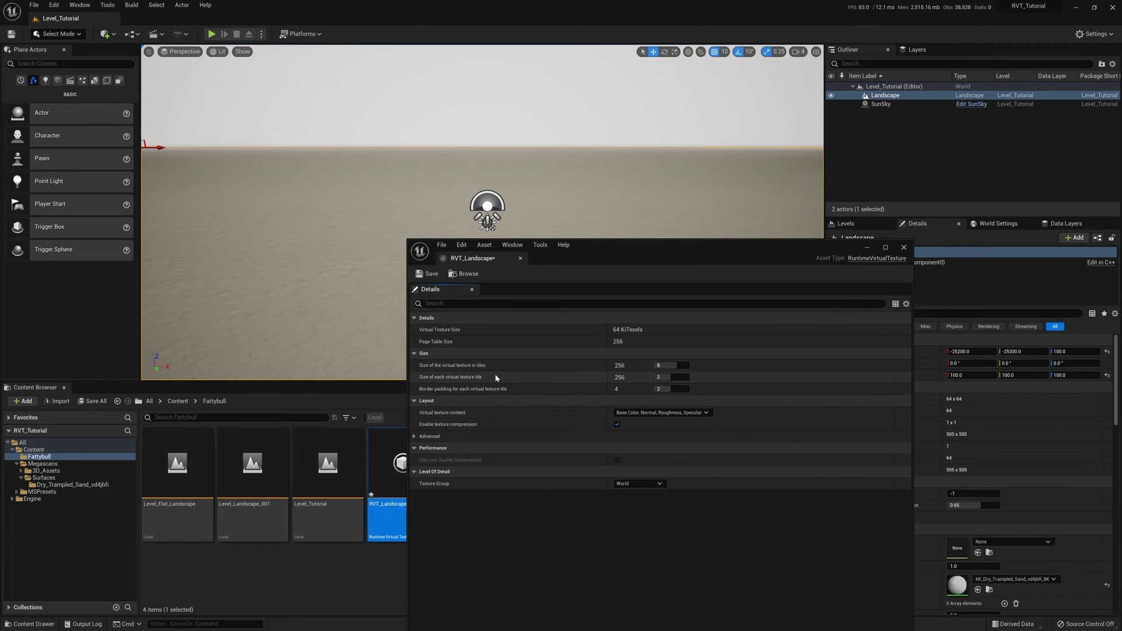
{"action": "left_click_drag", "start_coordinate": [654, 365], "coordinate": [672, 366]}
{"action": "left_click", "coordinate": [671, 367]}
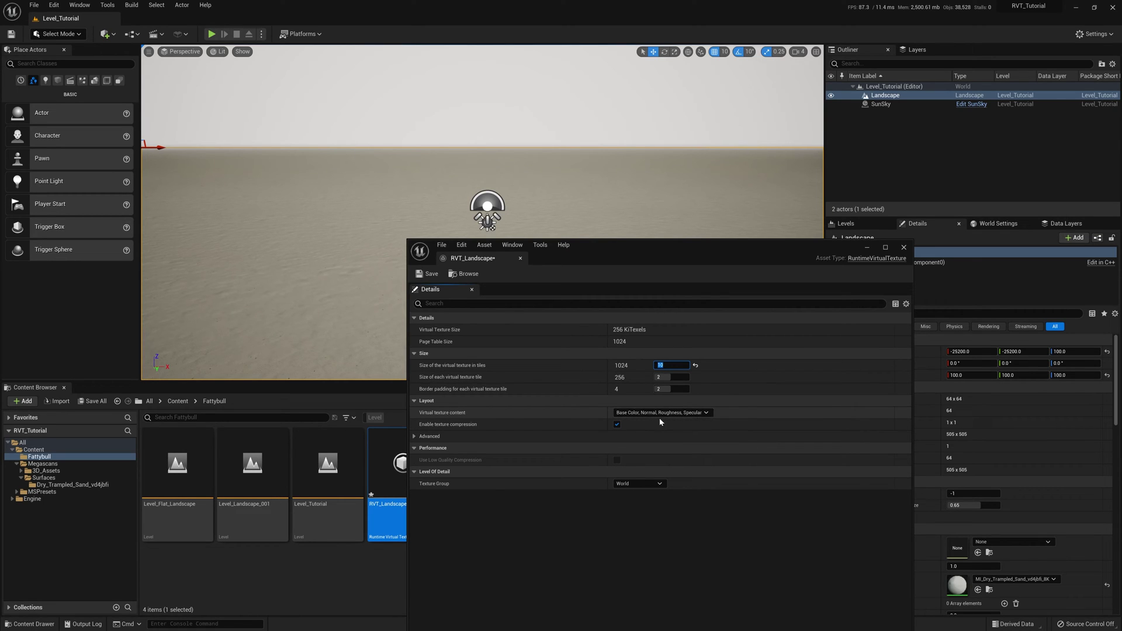
{"action": "key", "text": "Return"}
{"action": "key", "text": "ctrl+s"}
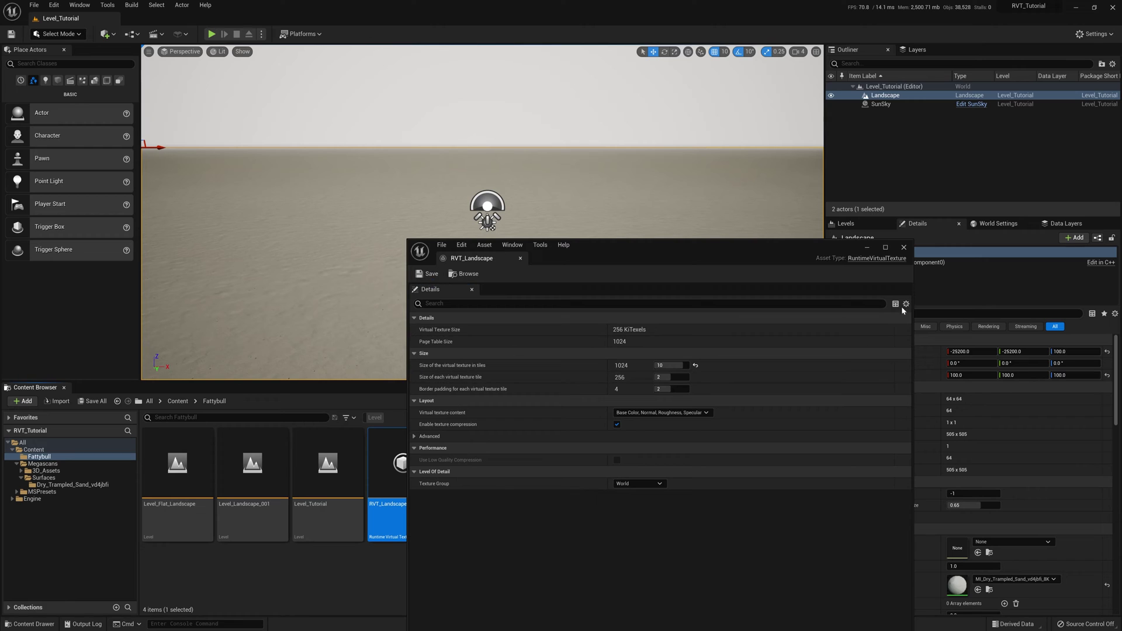
{"action": "left_click", "coordinate": [903, 248]}
Create a second Runtime Virtual Texture named RVT_Height in the Fattybull folder
{"action": "right_click", "coordinate": [493, 497]}
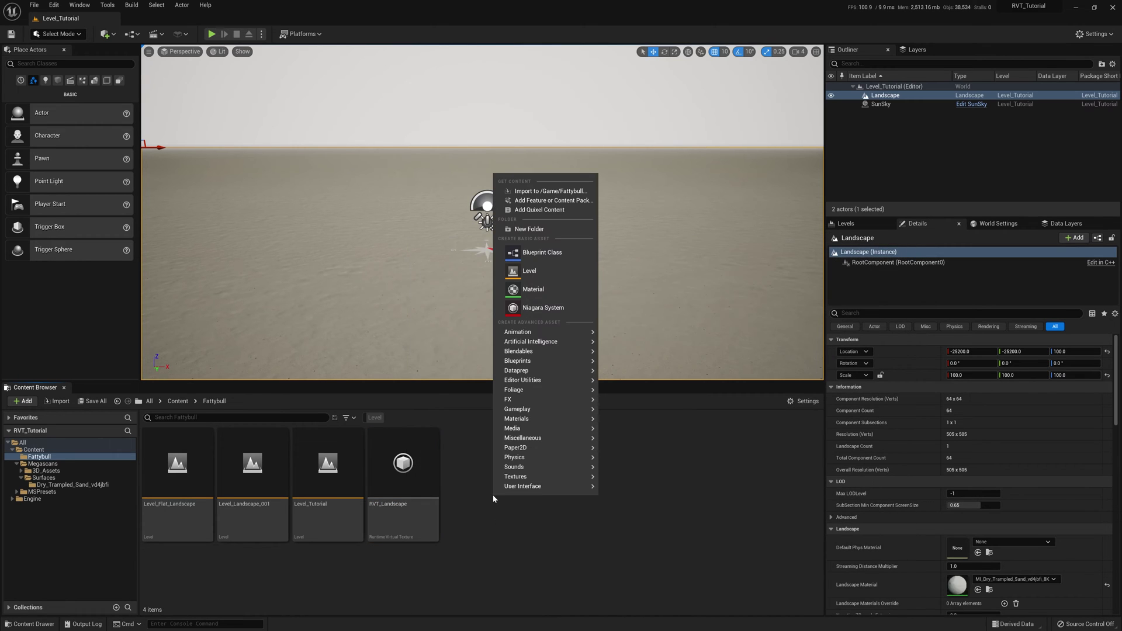
{"action": "mouse_move", "coordinate": [522, 463]}
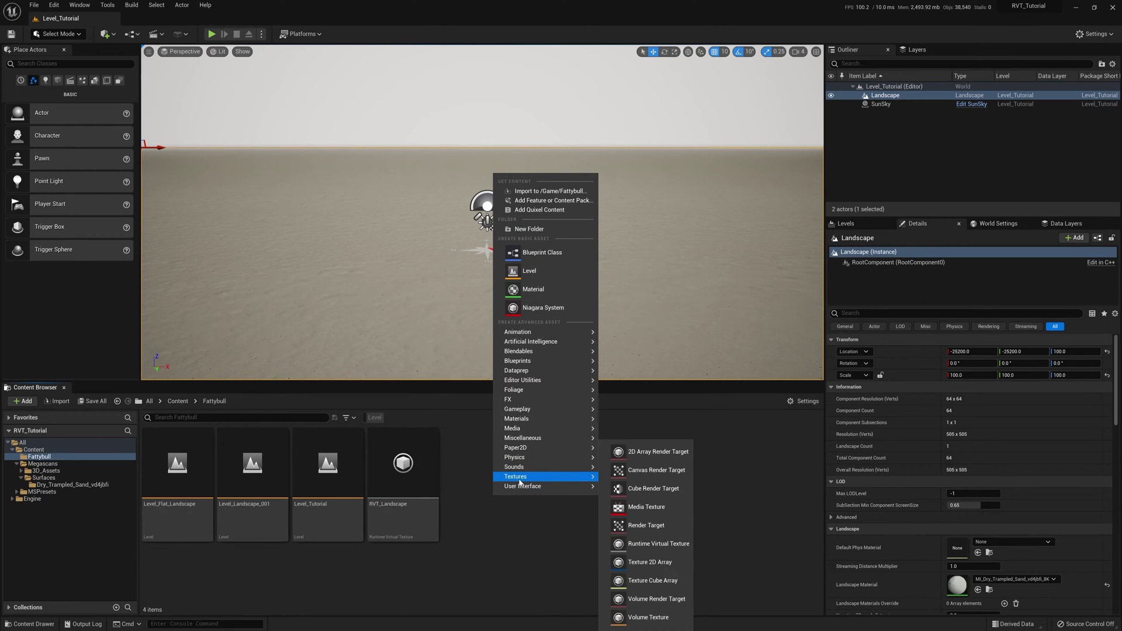
{"action": "left_click", "coordinate": [658, 543]}
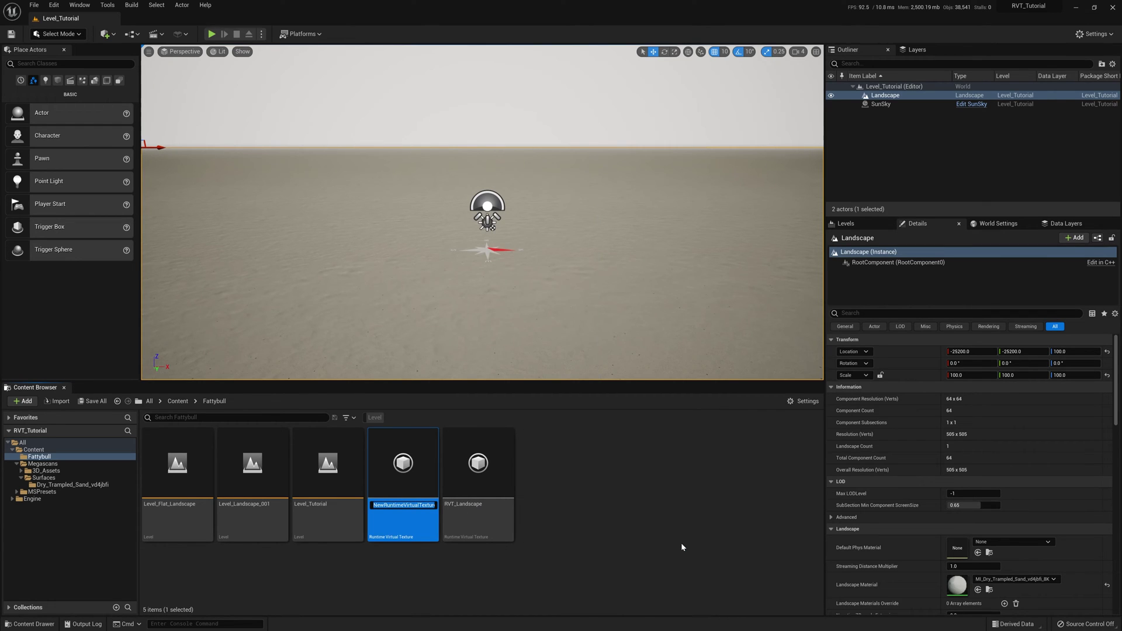
{"action": "type", "text": "RVT_Height"}
{"action": "key", "text": "Return"}
Set RVT_Height's virtual texture content to World Height and its size in tiles to 10
{"action": "double_click", "coordinate": [403, 464]}
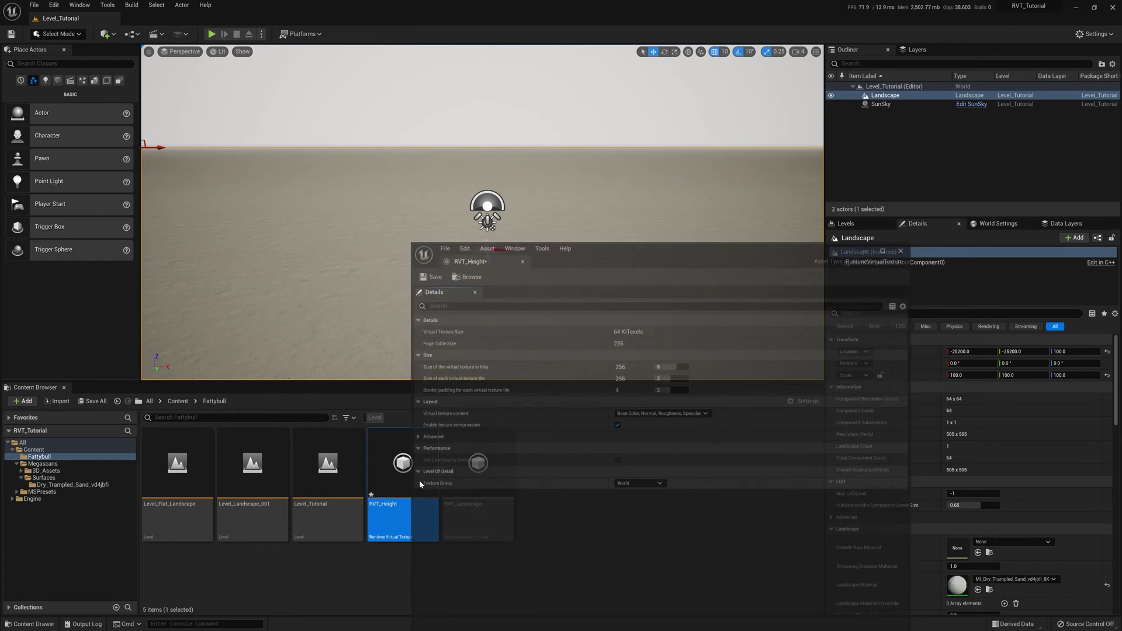
{"action": "left_click", "coordinate": [650, 413]}
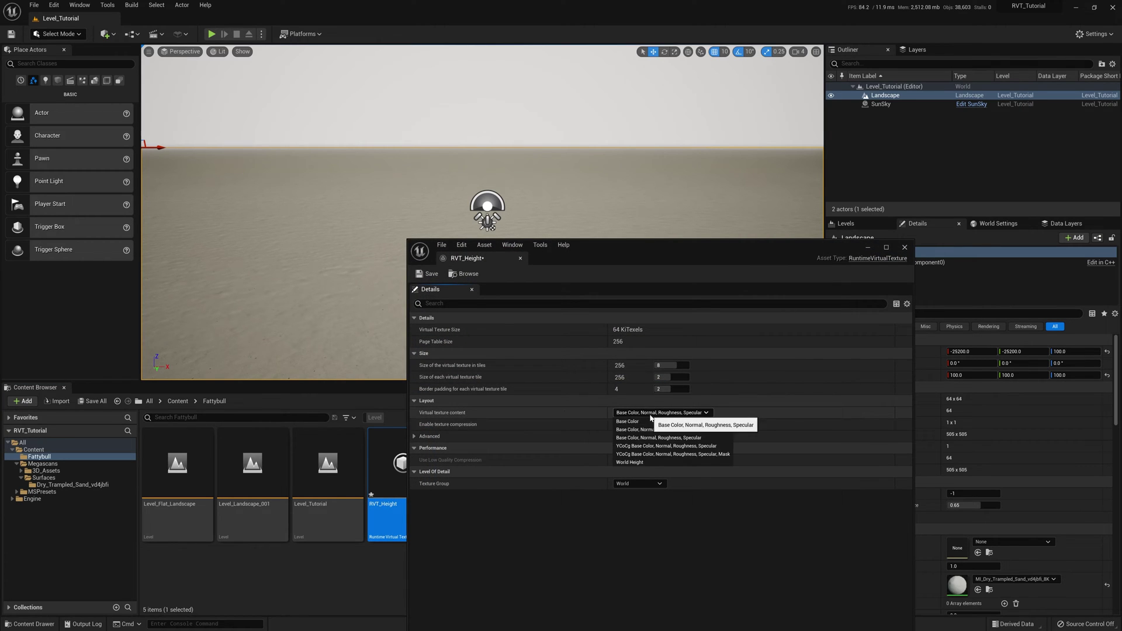
{"action": "left_click", "coordinate": [643, 461]}
{"action": "left_click", "coordinate": [668, 368]}
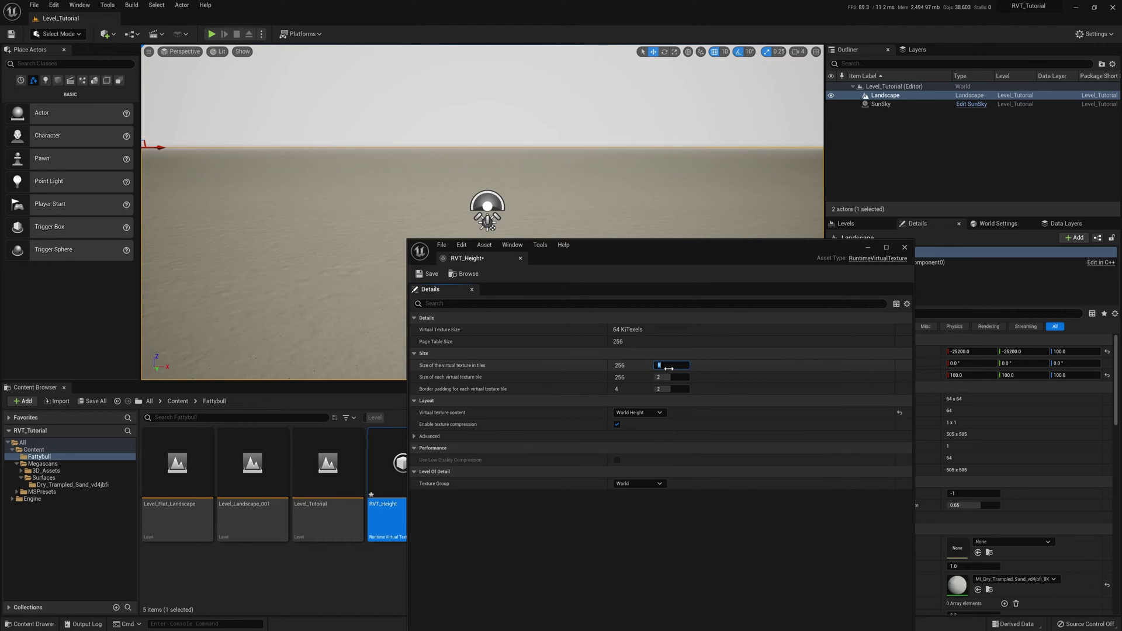
{"action": "type", "text": "10"}
{"action": "key", "text": "Return"}
{"action": "left_click", "coordinate": [447, 330]}
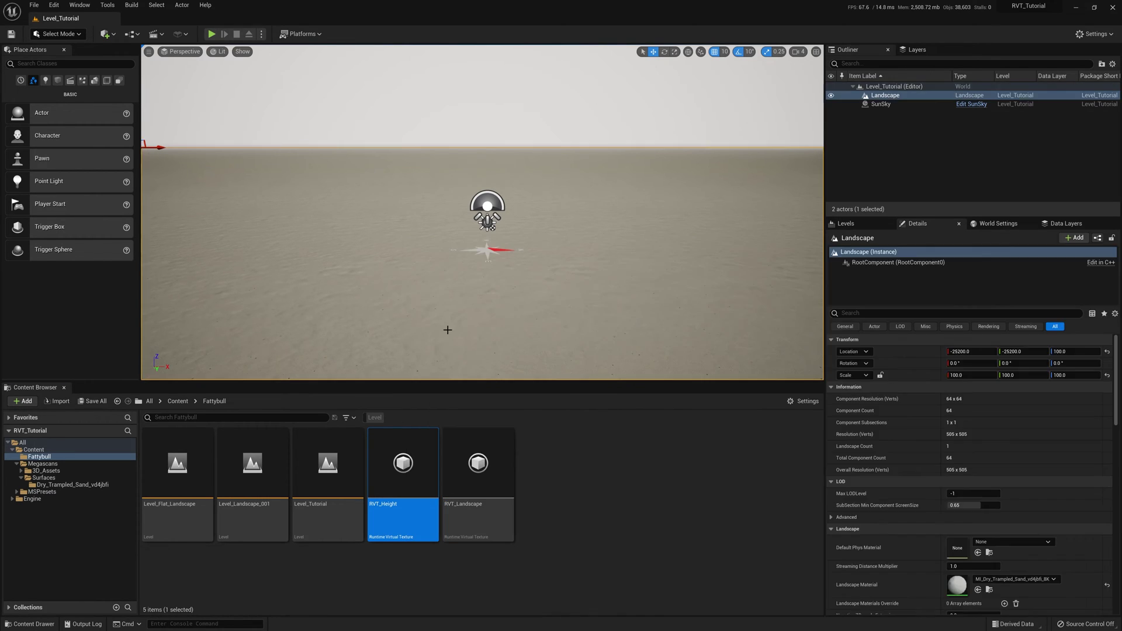
Add RVT_Height and RVT_Landscape to the landscape's Draw in Virtual Textures array and save all unsaved work
{"action": "left_click", "coordinate": [900, 314]}
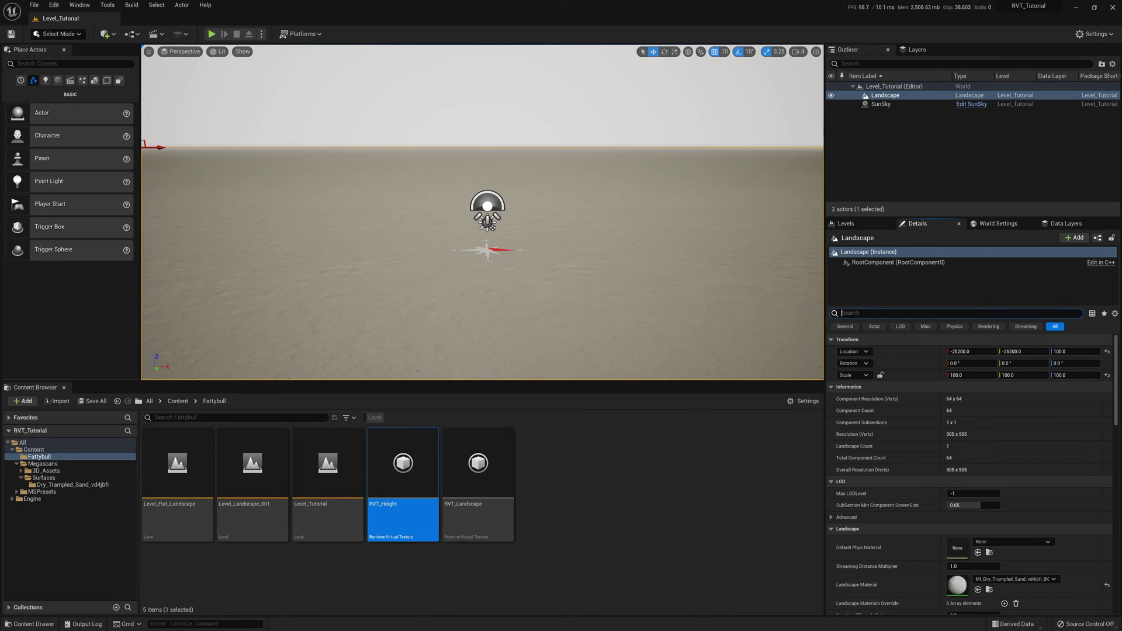
{"action": "type", "text": "virtual"}
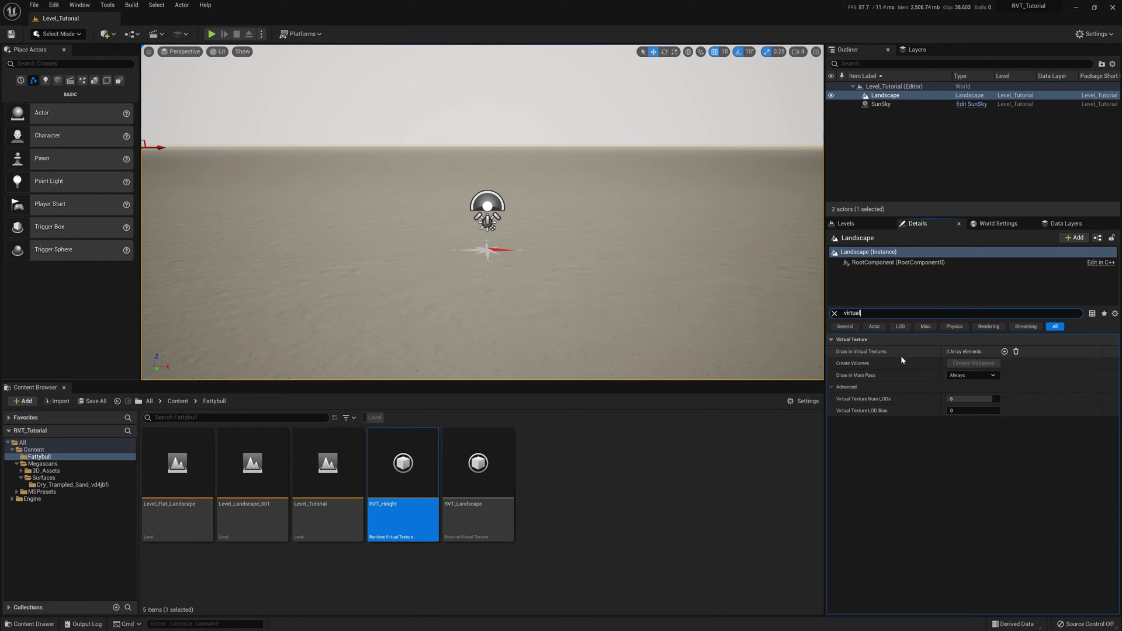
{"action": "left_click", "coordinate": [1004, 352]}
{"action": "left_click", "coordinate": [1017, 365]}
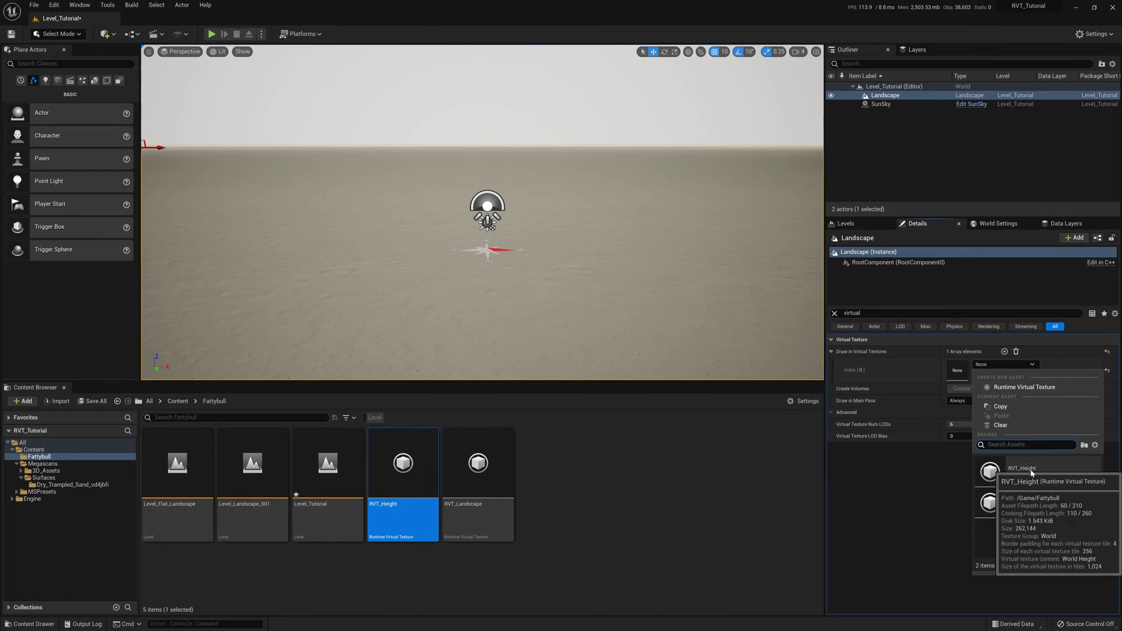
{"action": "left_click", "coordinate": [1029, 470]}
{"action": "left_click", "coordinate": [1004, 351]}
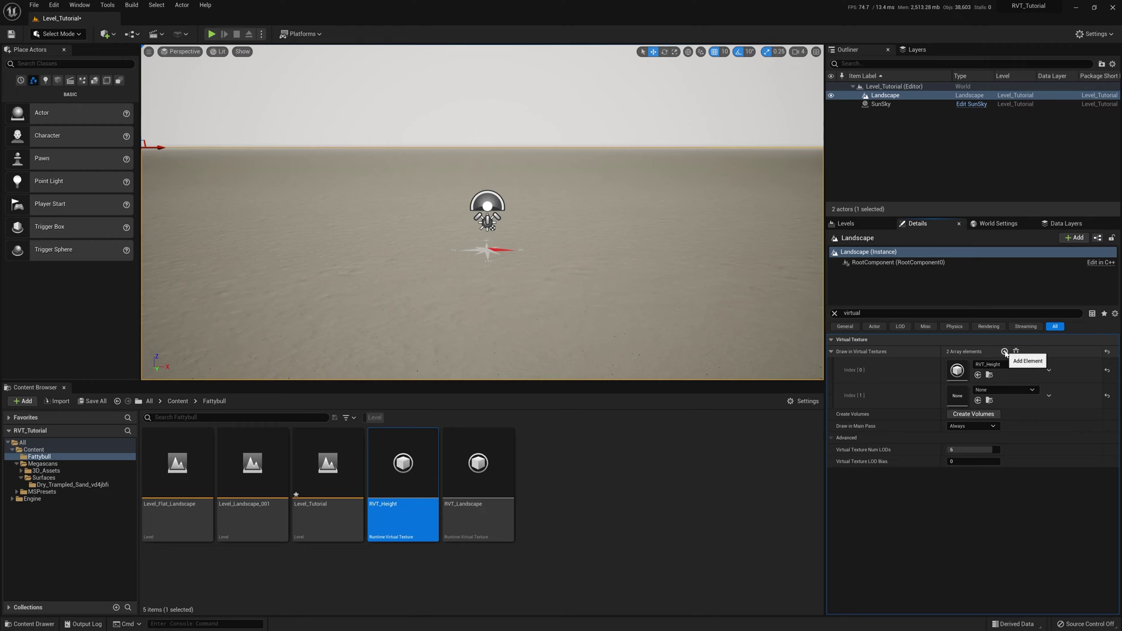
{"action": "left_click", "coordinate": [1013, 390]}
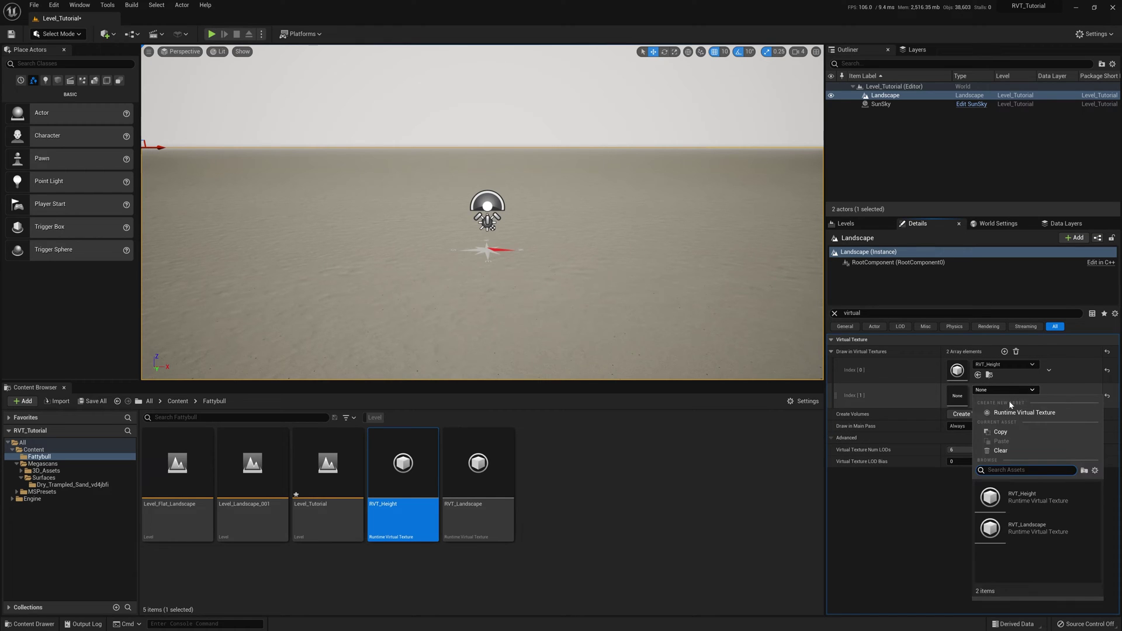
{"action": "left_click", "coordinate": [1038, 532]}
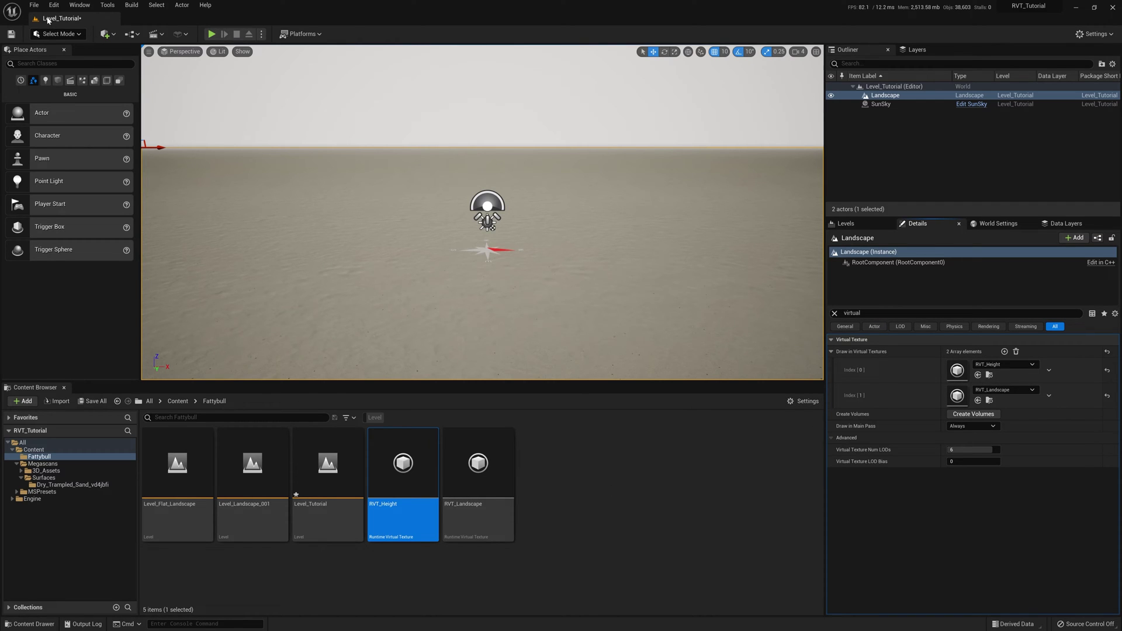
{"action": "left_click", "coordinate": [34, 5]}
{"action": "left_click", "coordinate": [64, 104]}
Place a Runtime Virtual Texture Volume in the level, rename it RTVV_Height and assign RVT_Height as its virtual texture
{"action": "left_click", "coordinate": [113, 37]}
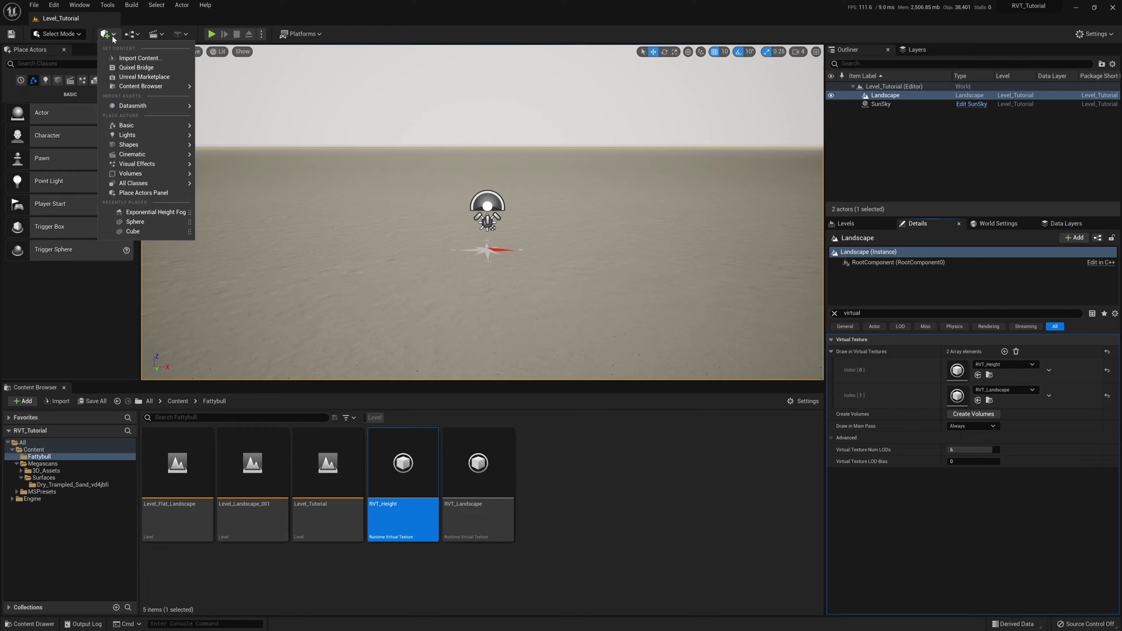
{"action": "type", "text": "virtual"}
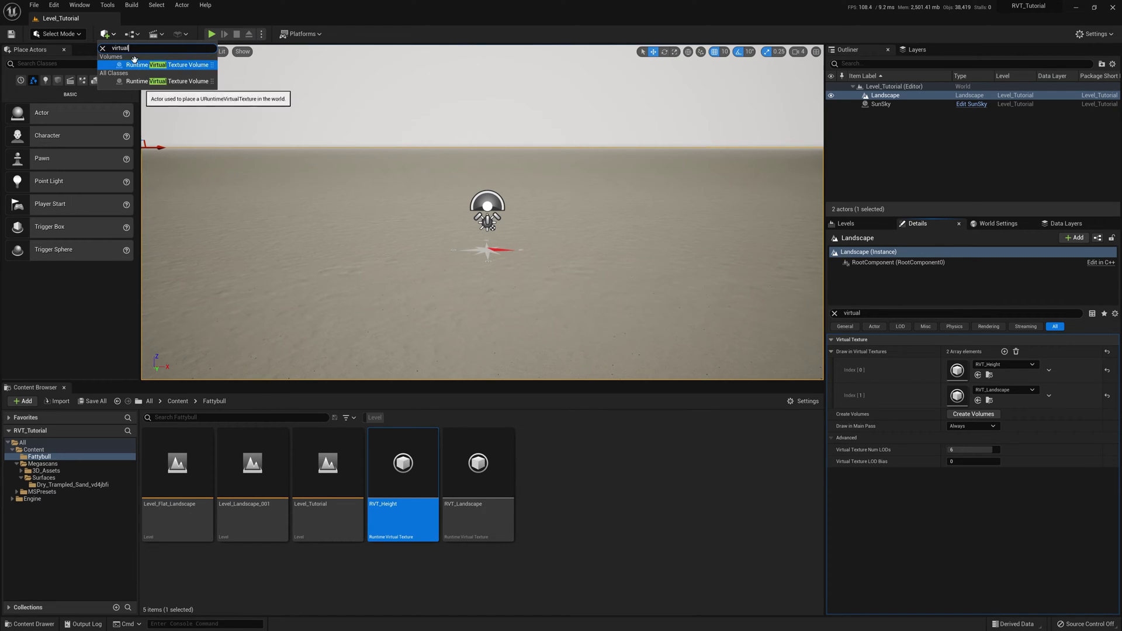
{"action": "left_click", "coordinate": [137, 66]}
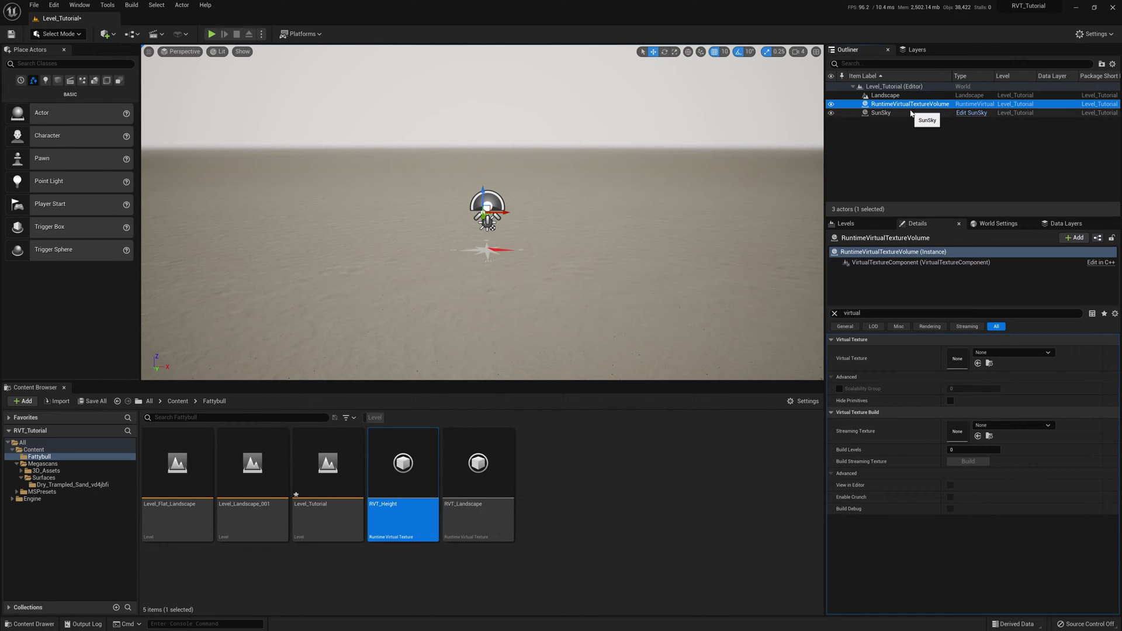
{"action": "key", "text": "F2"}
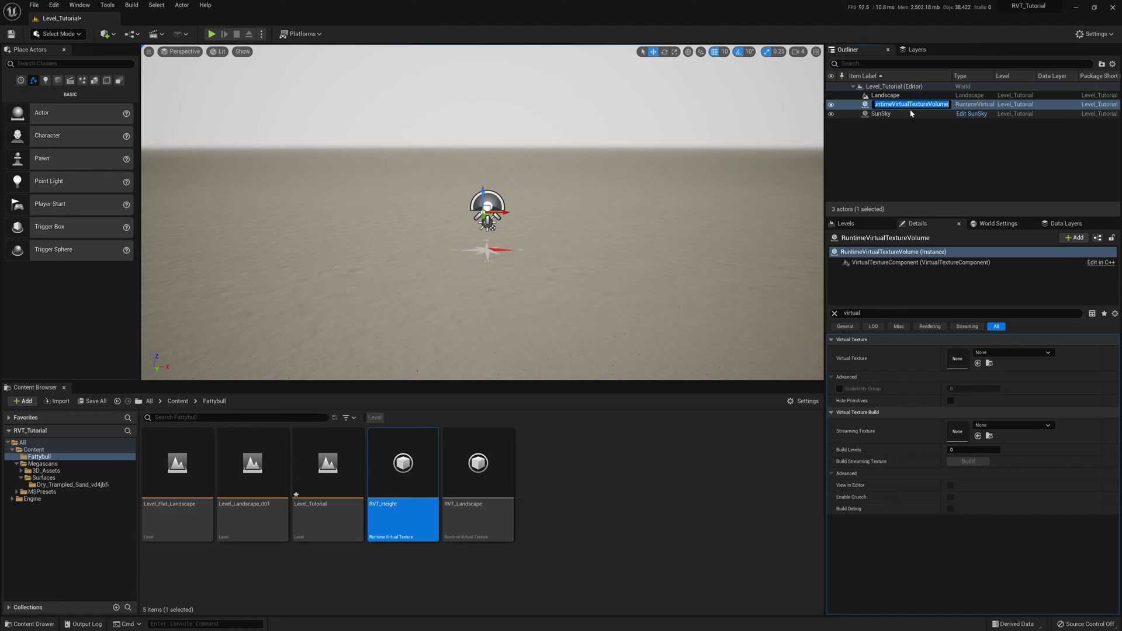
{"action": "type", "text": "RTVV_Height"}
{"action": "key", "text": "Return"}
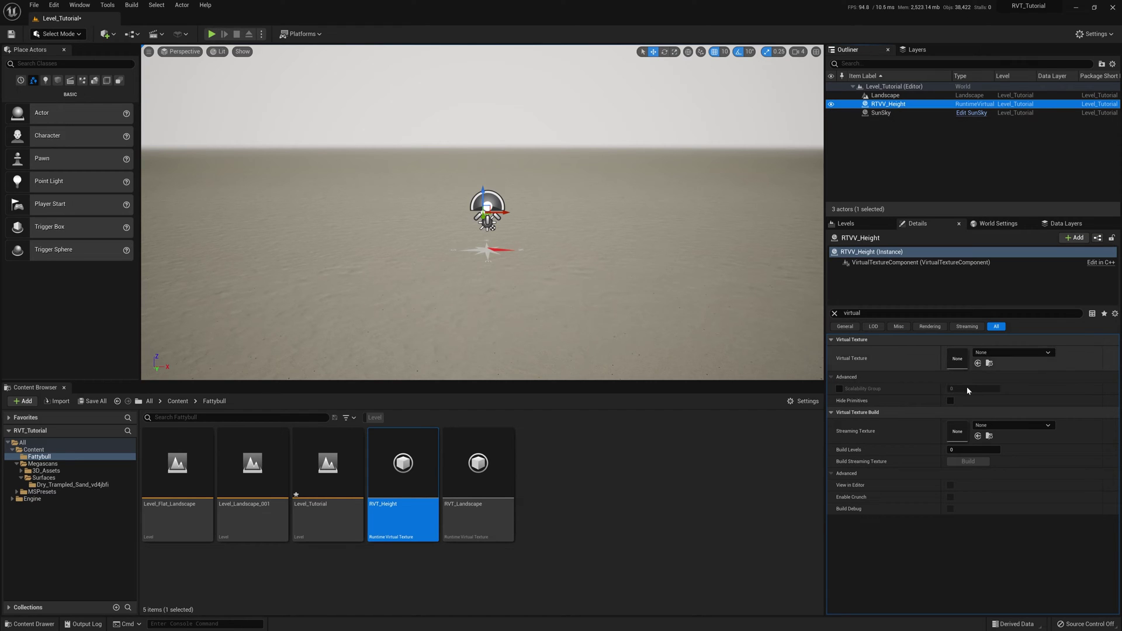
{"action": "left_click", "coordinate": [985, 354]}
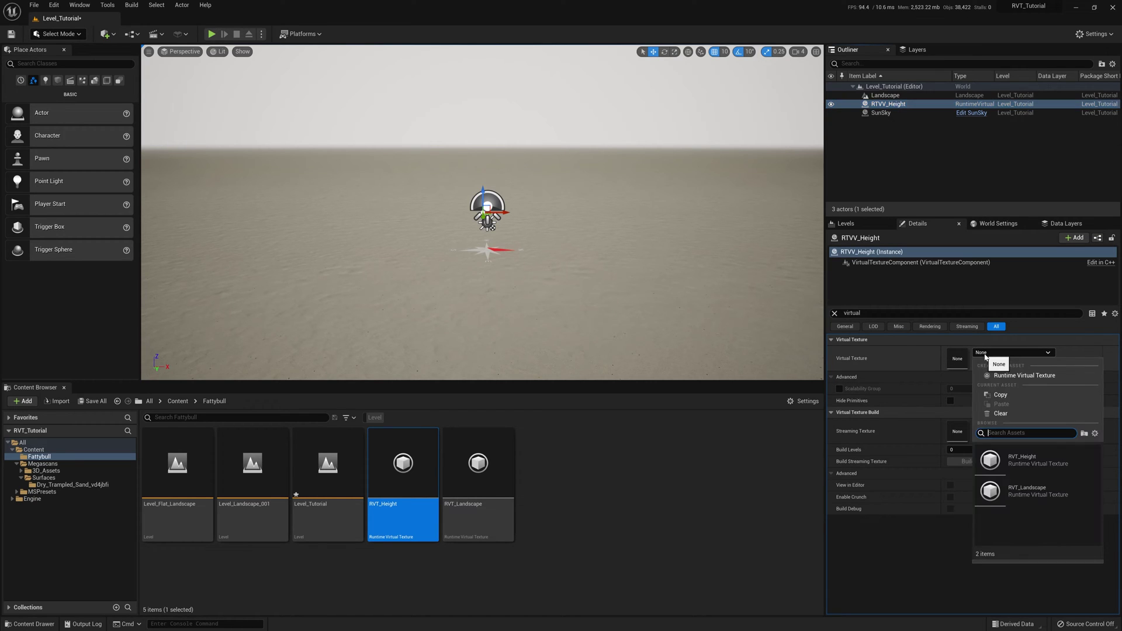
{"action": "left_click", "coordinate": [1020, 464]}
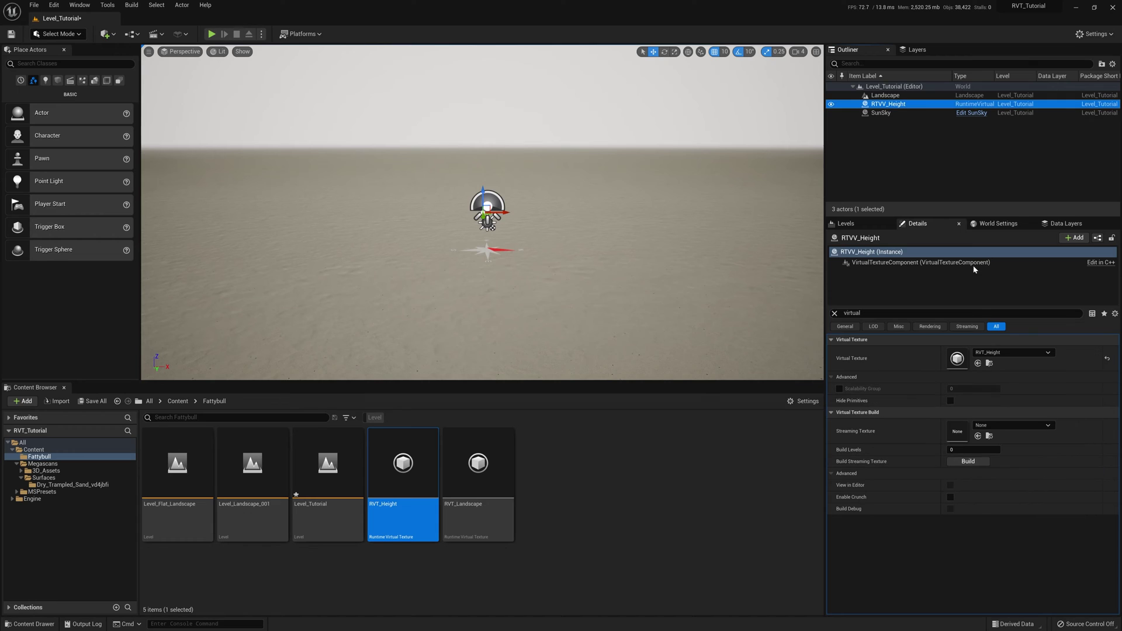
Place a second Runtime Virtual Texture Volume, rename it RTVV_Landscape and assign RVT_Landscape as its virtual texture
{"action": "left_click", "coordinate": [116, 34]}
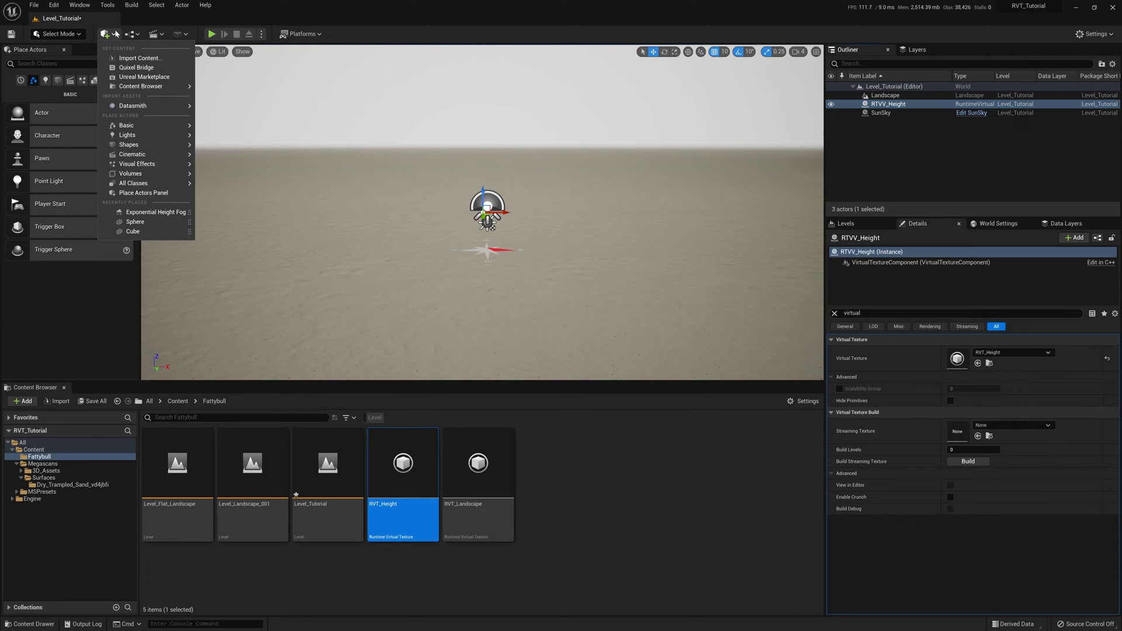
{"action": "type", "text": "virtual"}
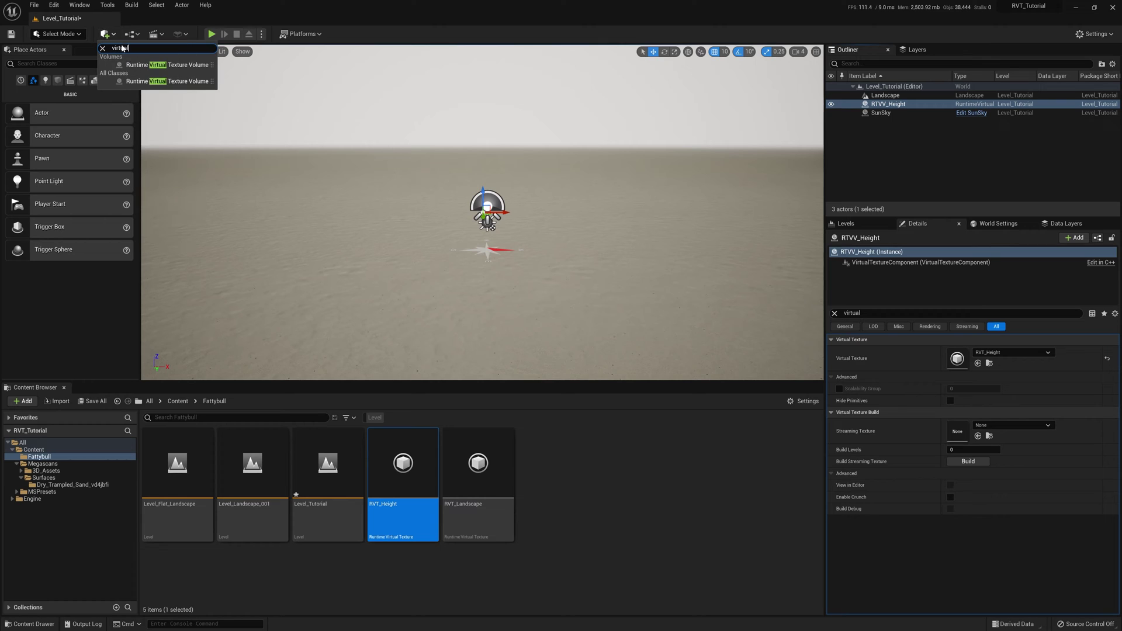
{"action": "left_click", "coordinate": [158, 81]}
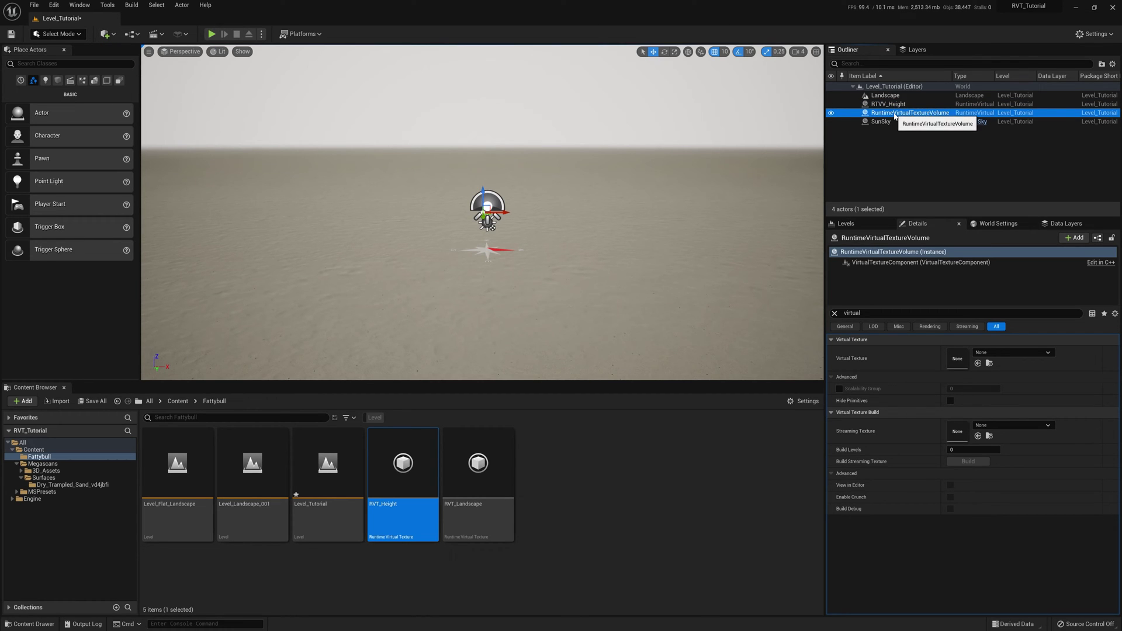
{"action": "left_click", "coordinate": [894, 114]}
{"action": "type", "text": "RTVV_"}
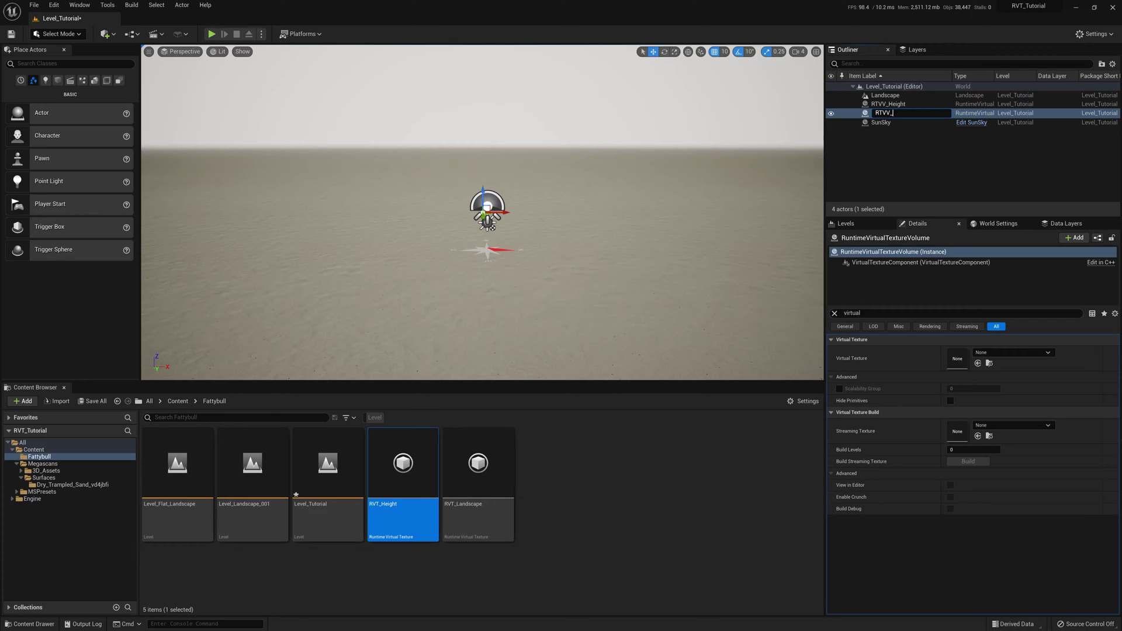
{"action": "type", "text": "Landscape"}
{"action": "key", "text": "Return"}
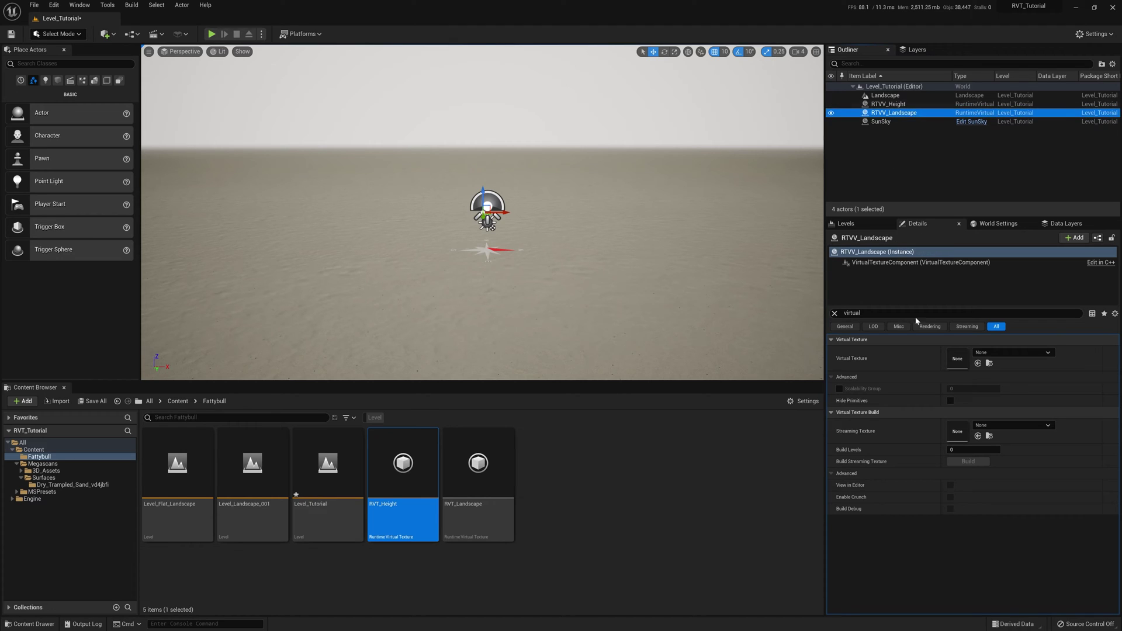
{"action": "left_click", "coordinate": [990, 357]}
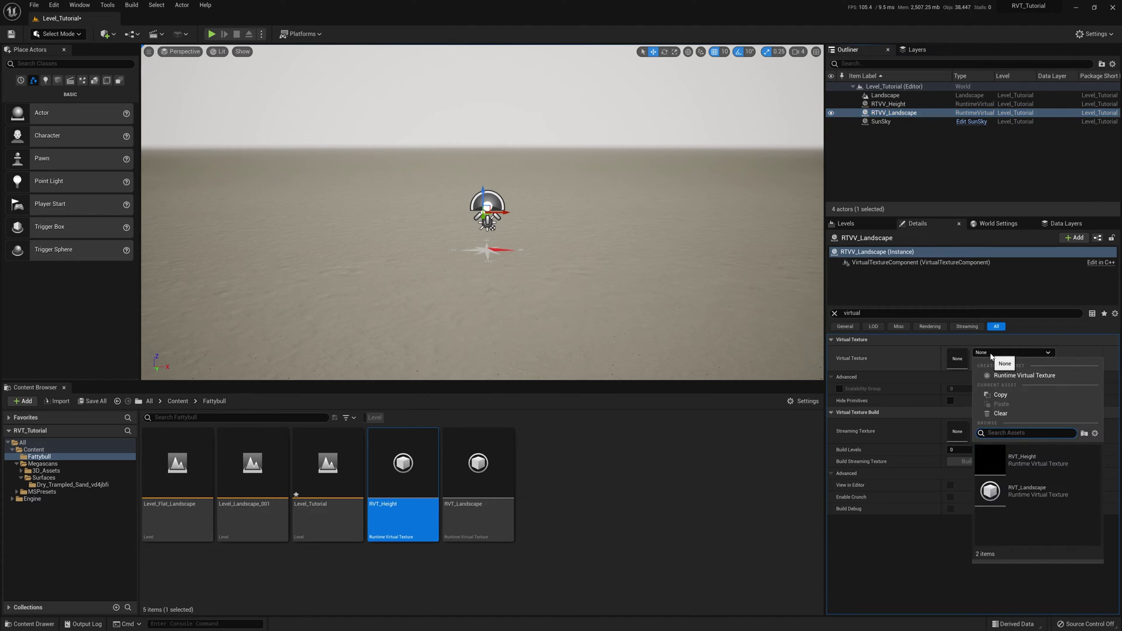
{"action": "left_click", "coordinate": [1012, 502]}
{"action": "left_click", "coordinate": [834, 312]}
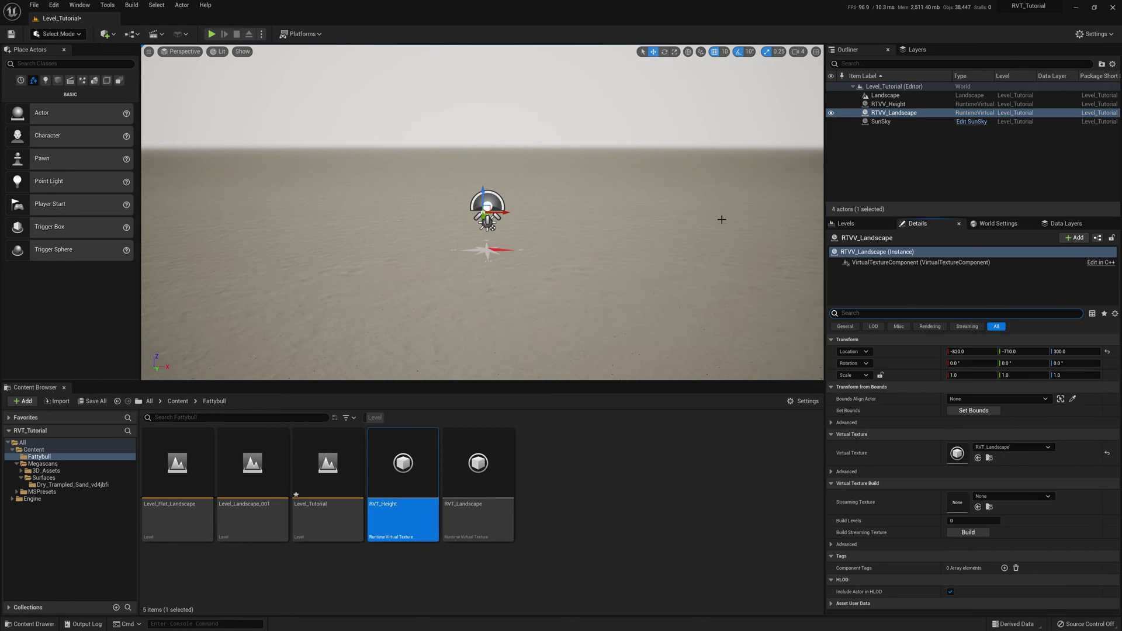
Select the landscape in the level and save all unsaved levels and assets
{"action": "left_click", "coordinate": [621, 230]}
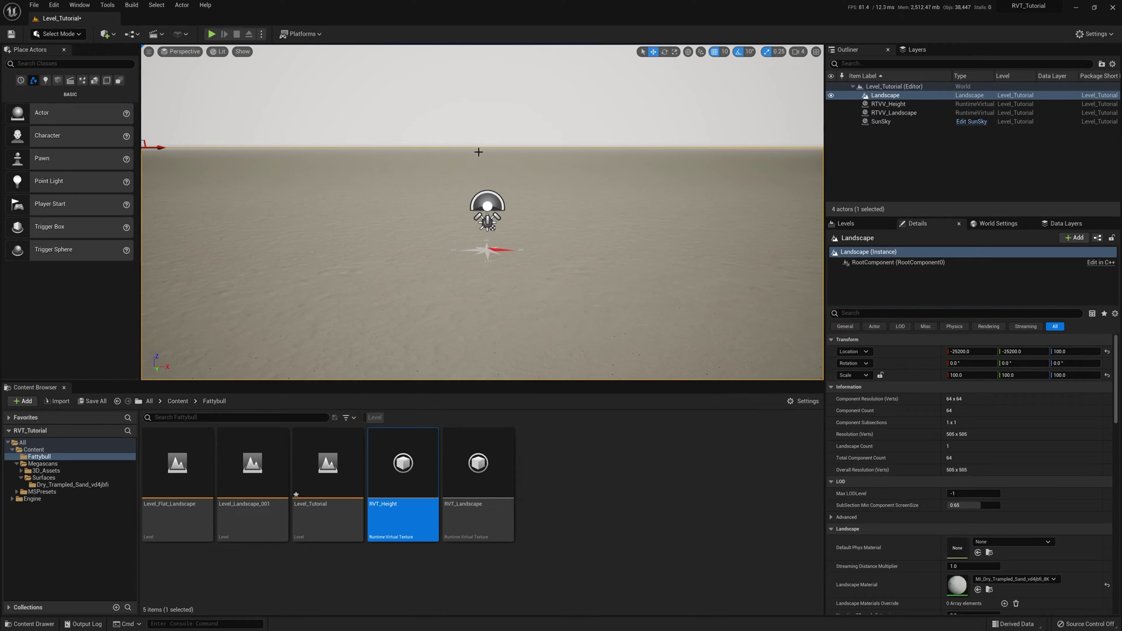
{"action": "left_click", "coordinate": [34, 4]}
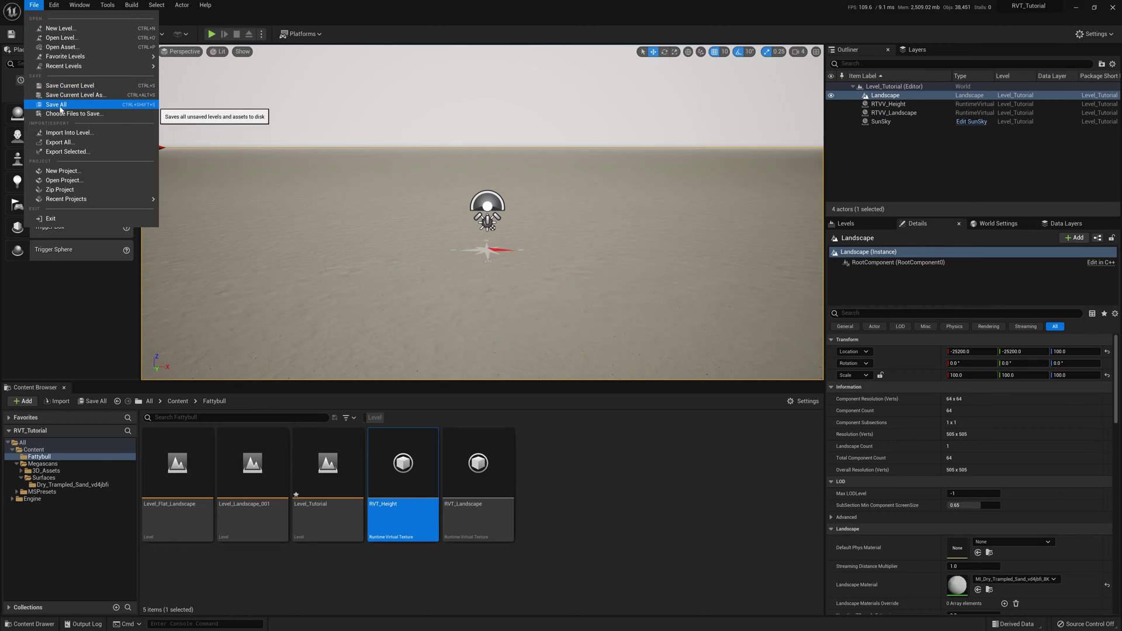
{"action": "left_click", "coordinate": [58, 106]}
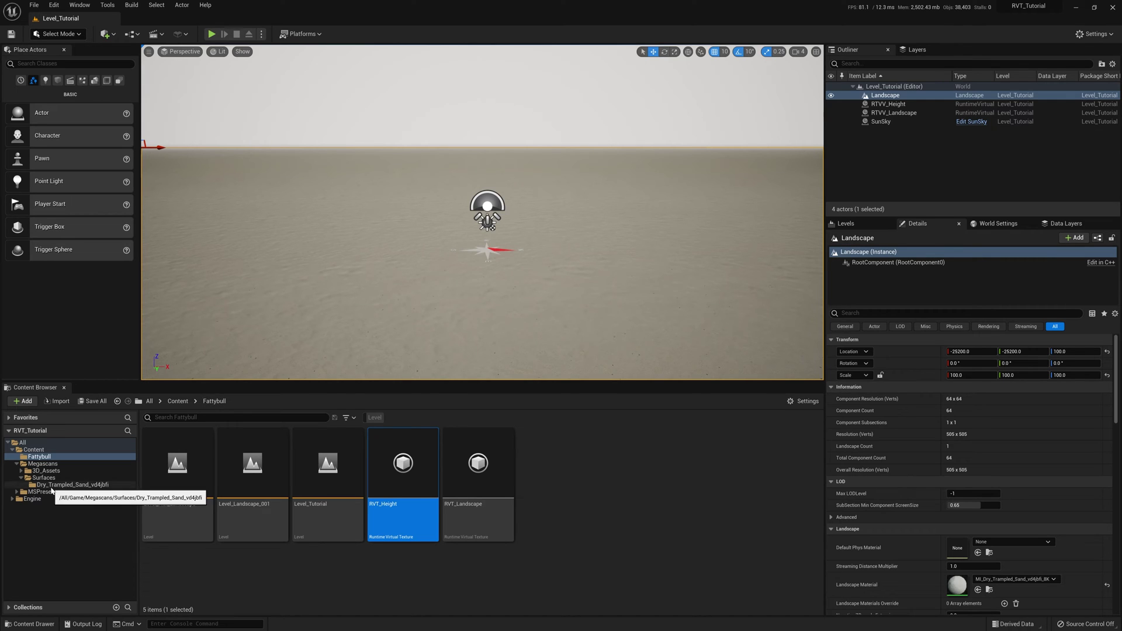
Place the S_Huge_Sandstone_Cliff static mesh from the Megascans 3D_Assets folder on the landscape
{"action": "left_click", "coordinate": [120, 485]}
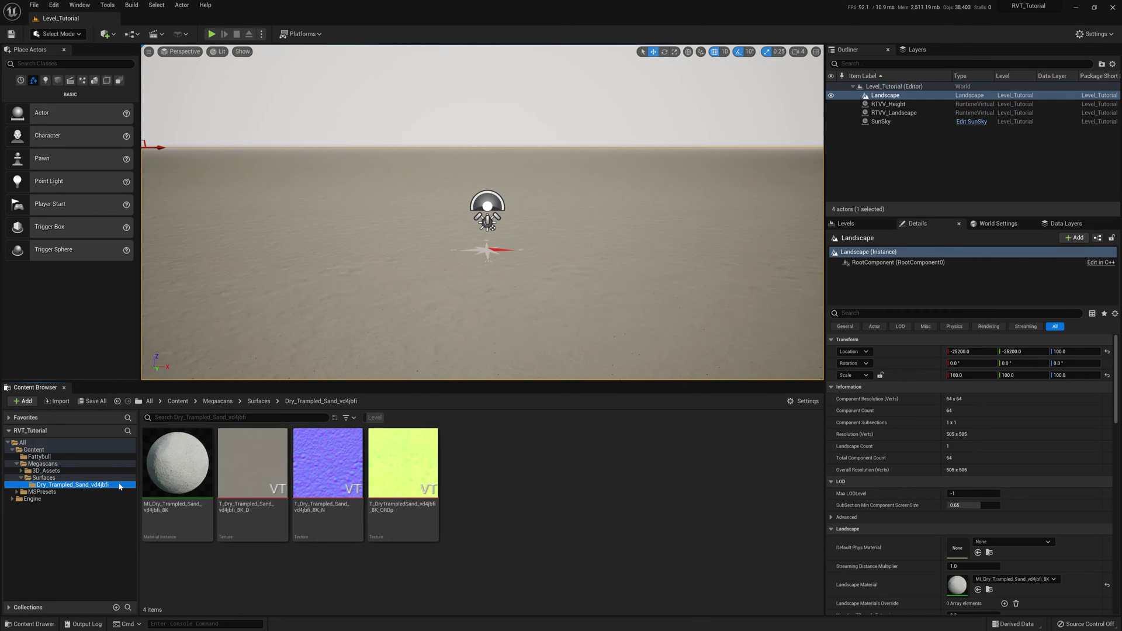
{"action": "left_click", "coordinate": [45, 471]}
{"action": "left_click", "coordinate": [21, 470]}
{"action": "left_click", "coordinate": [70, 477]}
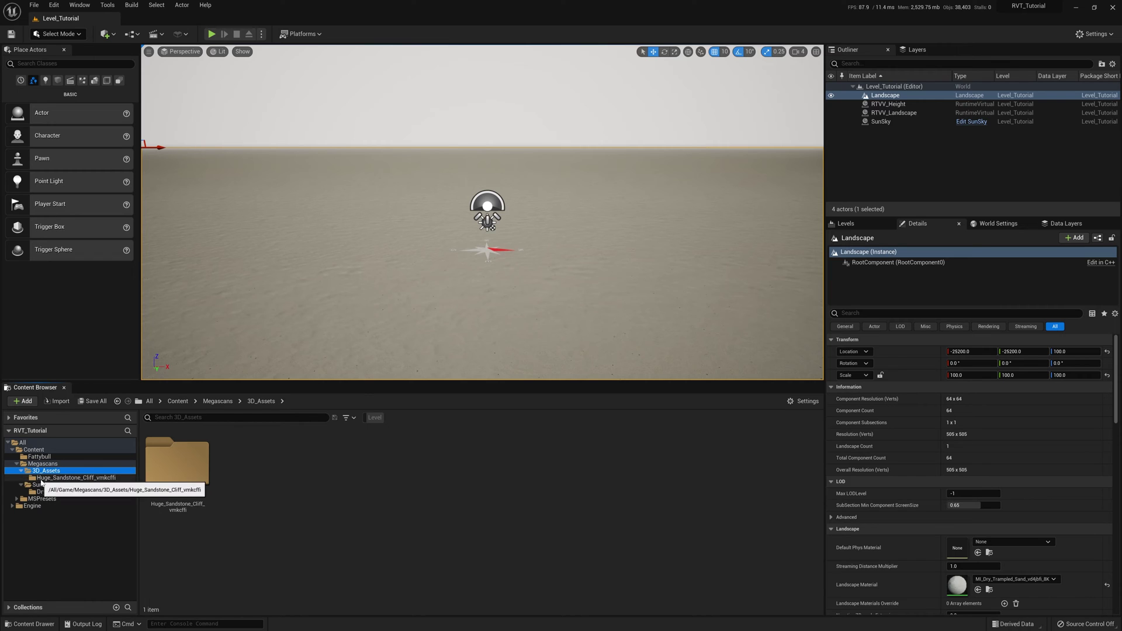
{"action": "mouse_move", "coordinate": [256, 476]}
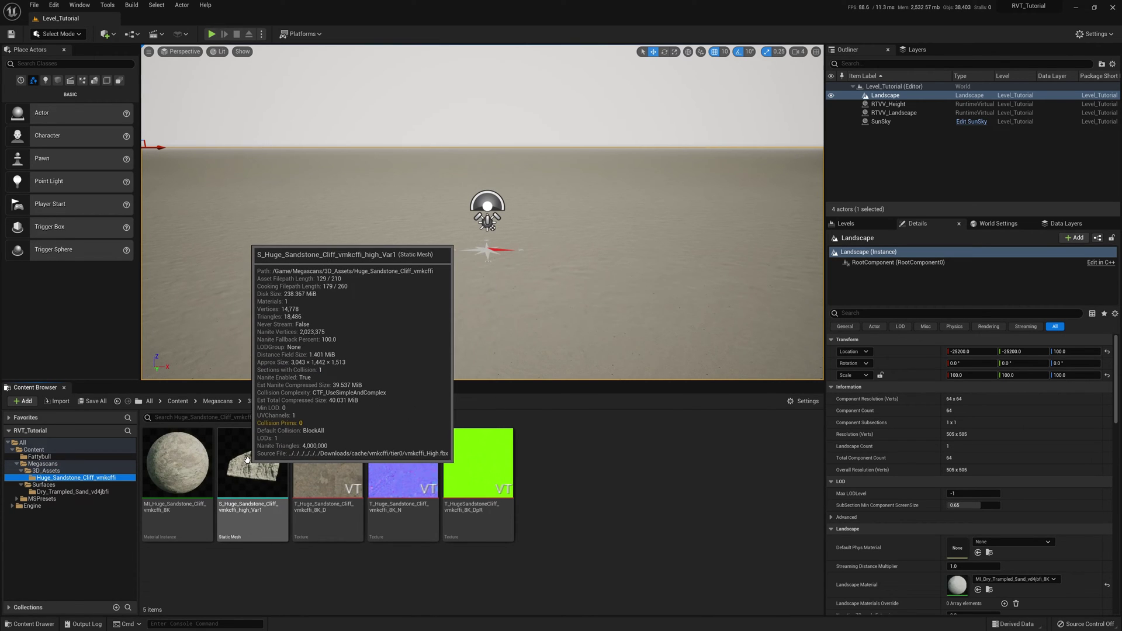
{"action": "left_click_drag", "start_coordinate": [247, 459], "coordinate": [481, 258]}
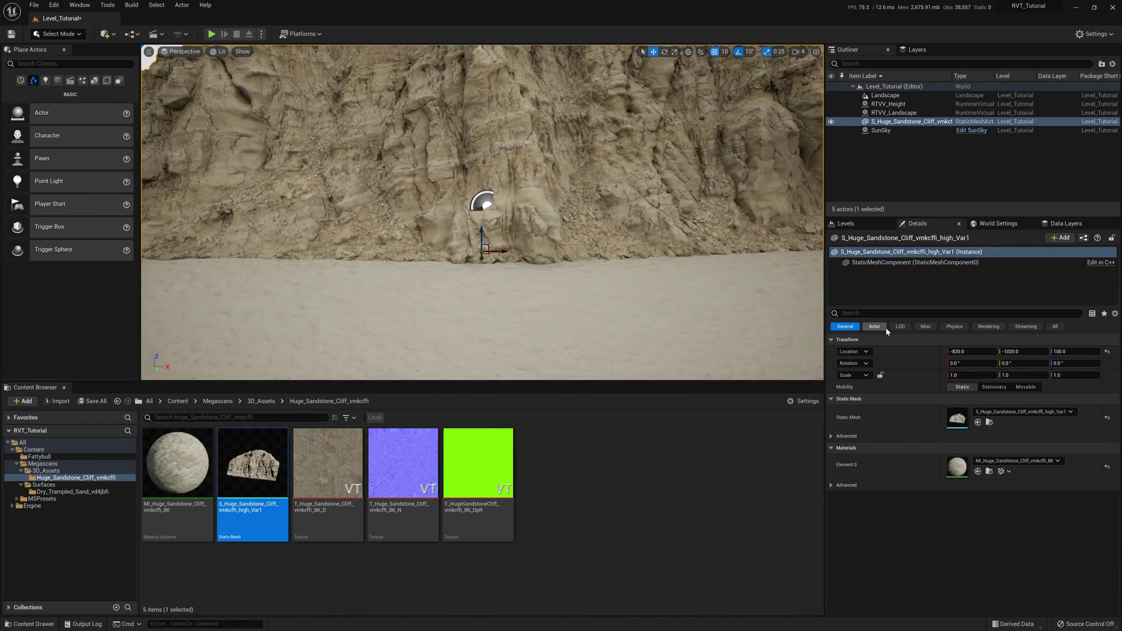
Set the sandstone cliff's X and Y location to 0
{"action": "left_click", "coordinate": [970, 351]}
{"action": "type", "text": "0"}
{"action": "key", "text": "Return"}
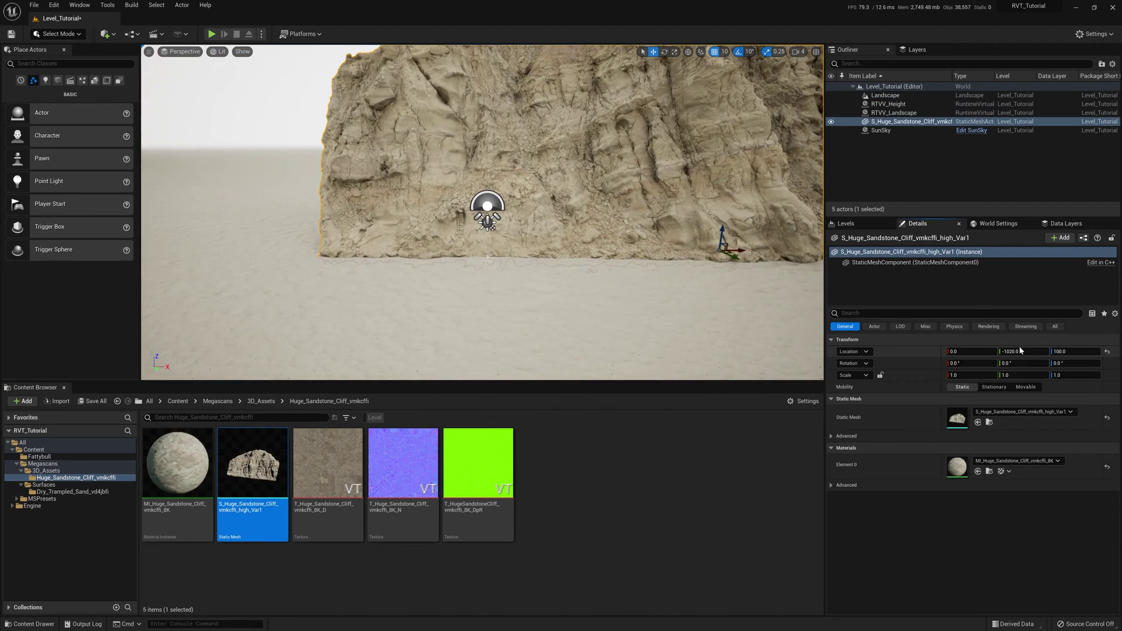
{"action": "left_click", "coordinate": [1019, 350]}
{"action": "type", "text": "0"}
{"action": "key", "text": "Return"}
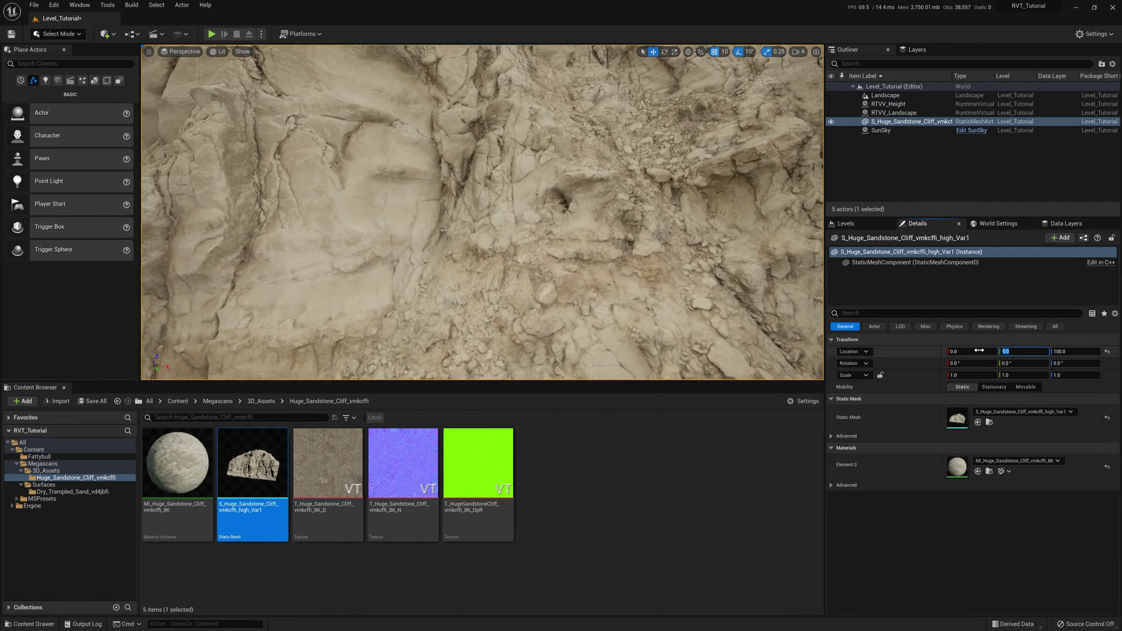
Lower the sandstone cliff into the landscape to a Z location of about -140
{"action": "left_click", "coordinate": [520, 242]}
{"action": "key", "text": "f"}
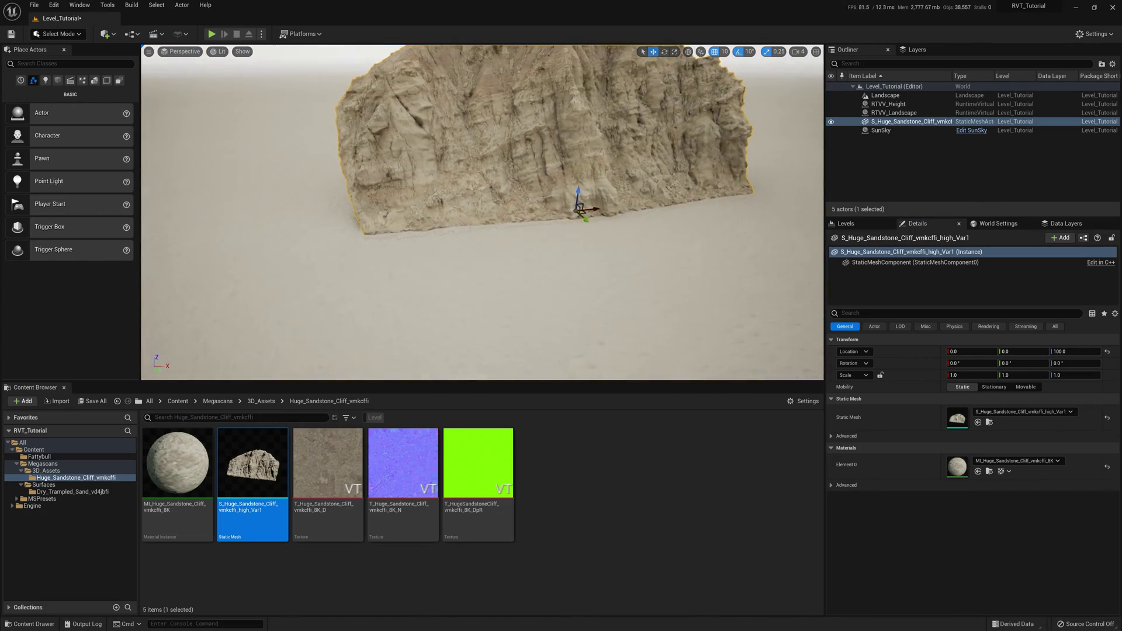
{"action": "right_click_drag", "start_coordinate": [520, 242], "coordinate": [590, 233]}
{"action": "left_click_drag", "start_coordinate": [544, 202], "coordinate": [544, 291]}
{"action": "right_click_drag", "start_coordinate": [545, 291], "coordinate": [525, 251]}
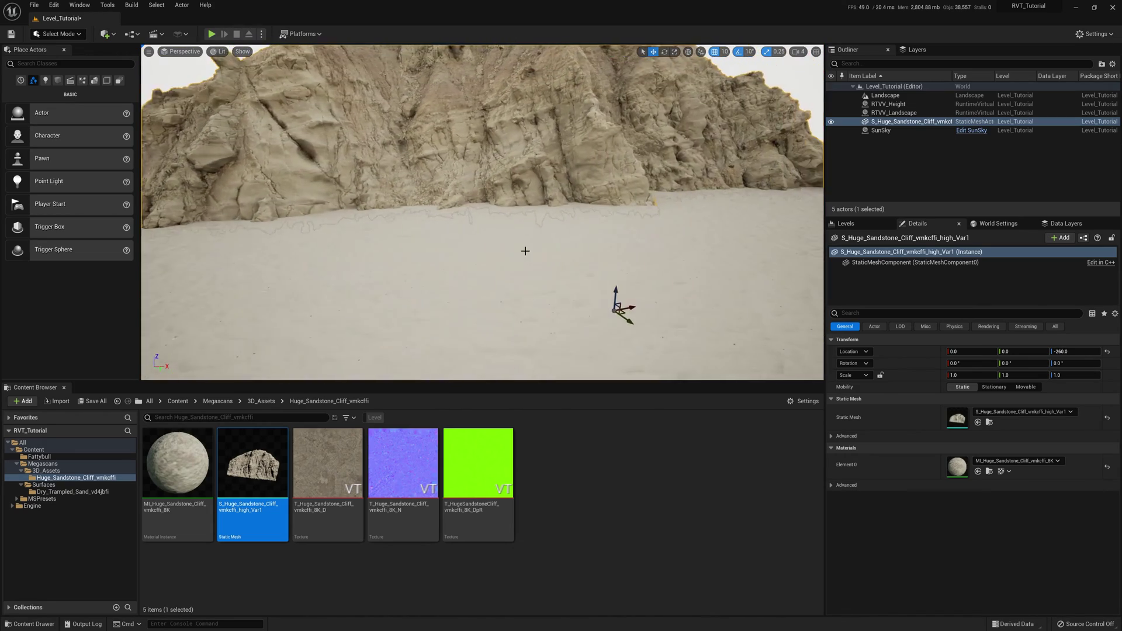
{"action": "left_click_drag", "start_coordinate": [615, 295], "coordinate": [616, 255]}
{"action": "right_click_drag", "start_coordinate": [616, 255], "coordinate": [619, 192]}
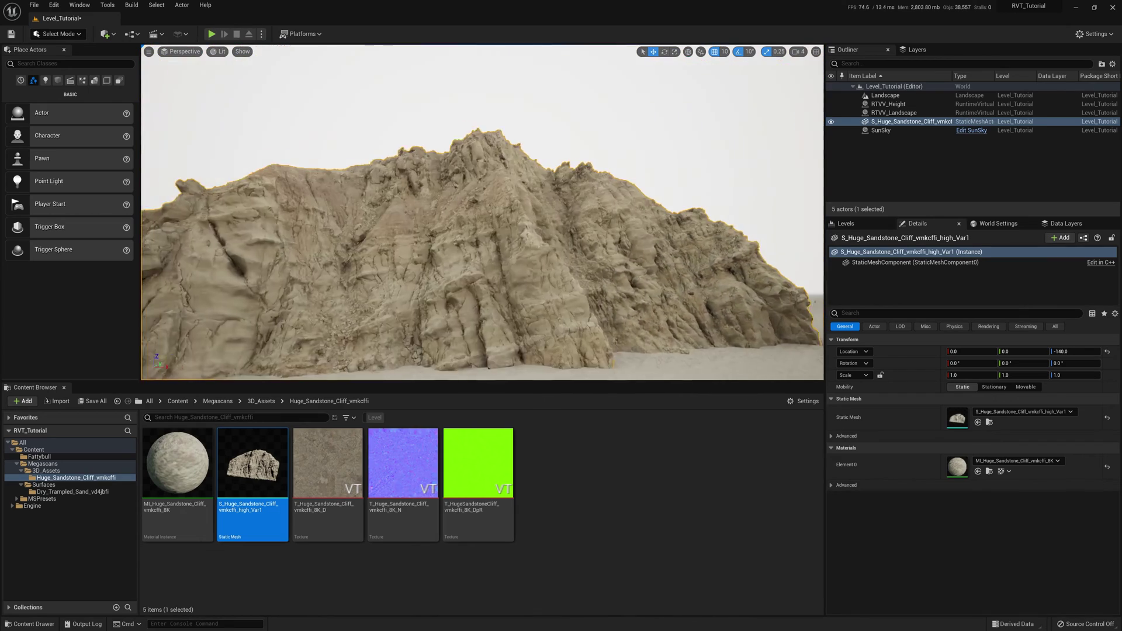
{"action": "right_click_drag", "start_coordinate": [468, 244], "coordinate": [468, 274]}
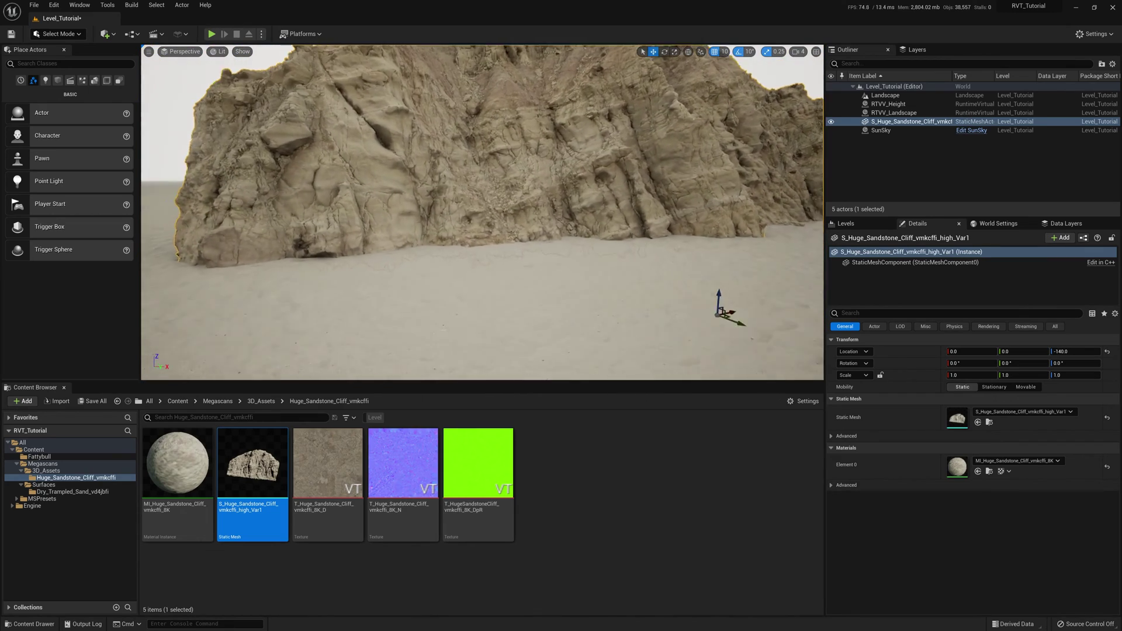
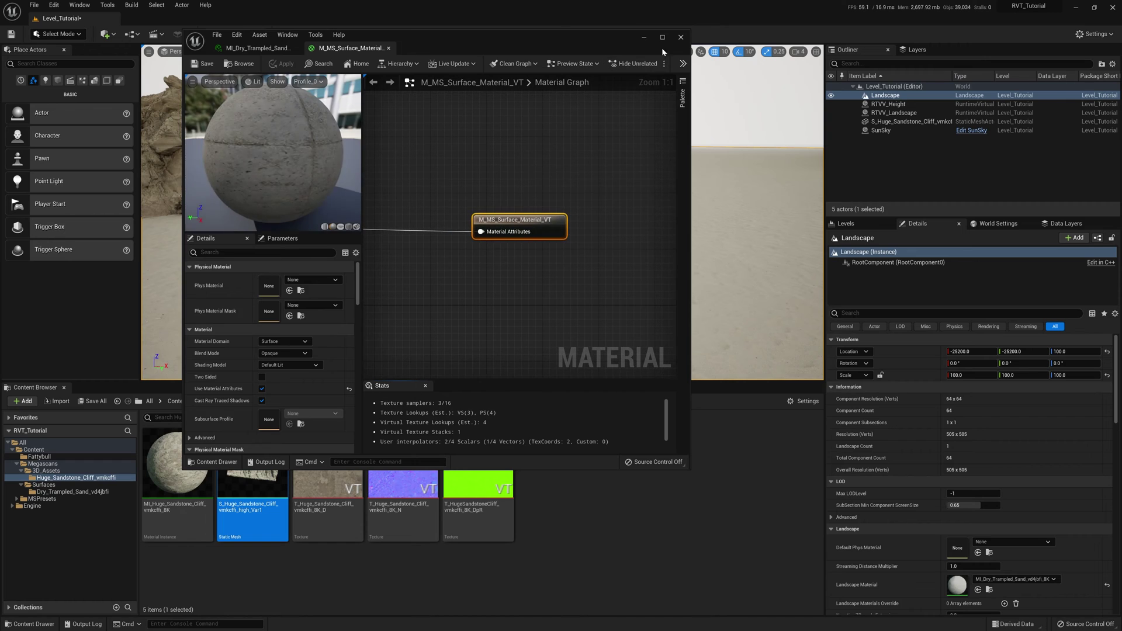
Maximize the M_MS_Surface_Material_VT material editor and move the material output node closer to the Adjustments group
{"action": "left_click", "coordinate": [662, 37]}
{"action": "right_click_drag", "start_coordinate": [516, 262], "coordinate": [947, 344]}
{"action": "scroll", "coordinate": [937, 330], "scroll_direction": "down", "scroll_amount": 5}
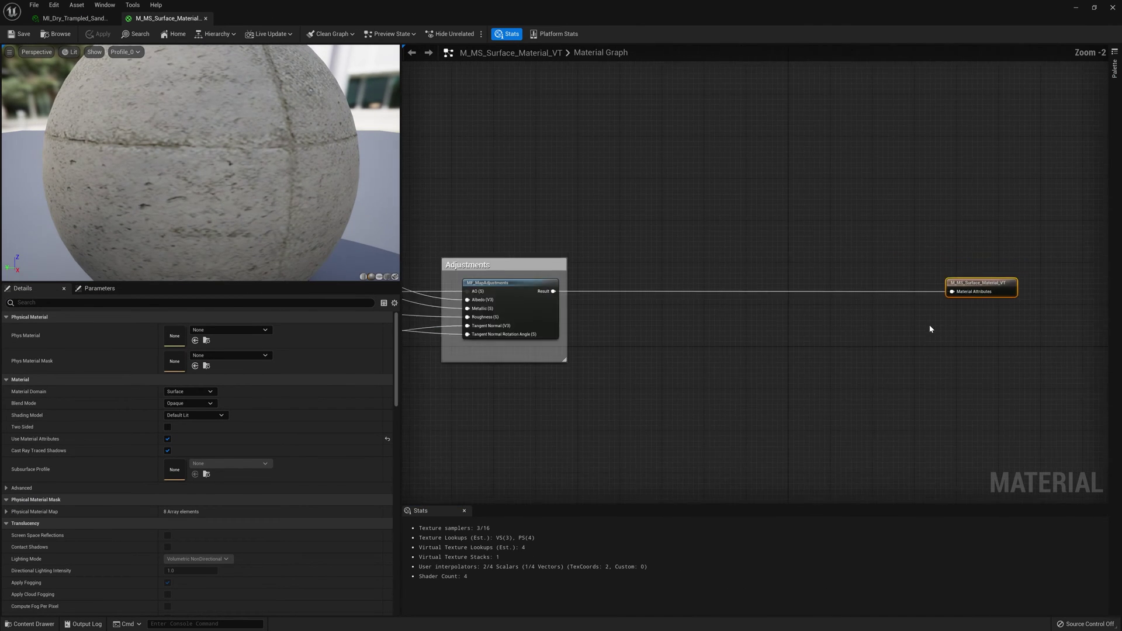
{"action": "left_click_drag", "start_coordinate": [967, 300], "coordinate": [753, 302]}
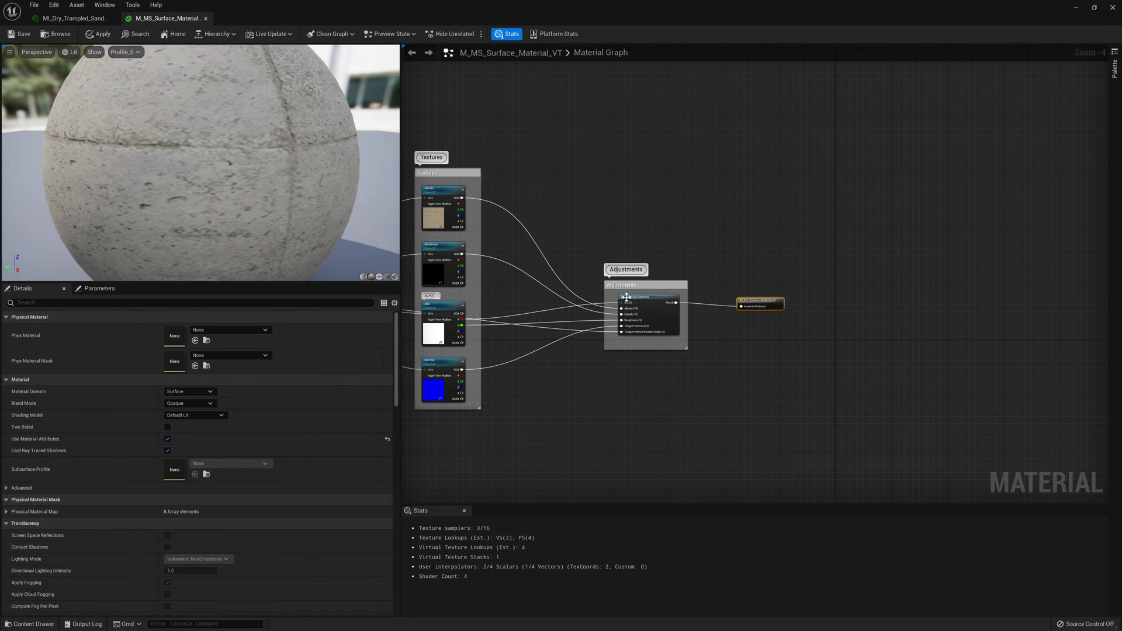
Move the whole Runtime Virtual Texture Output node group from below the graph to just above the material output node
{"action": "right_click_drag", "start_coordinate": [544, 356], "coordinate": [657, 339]}
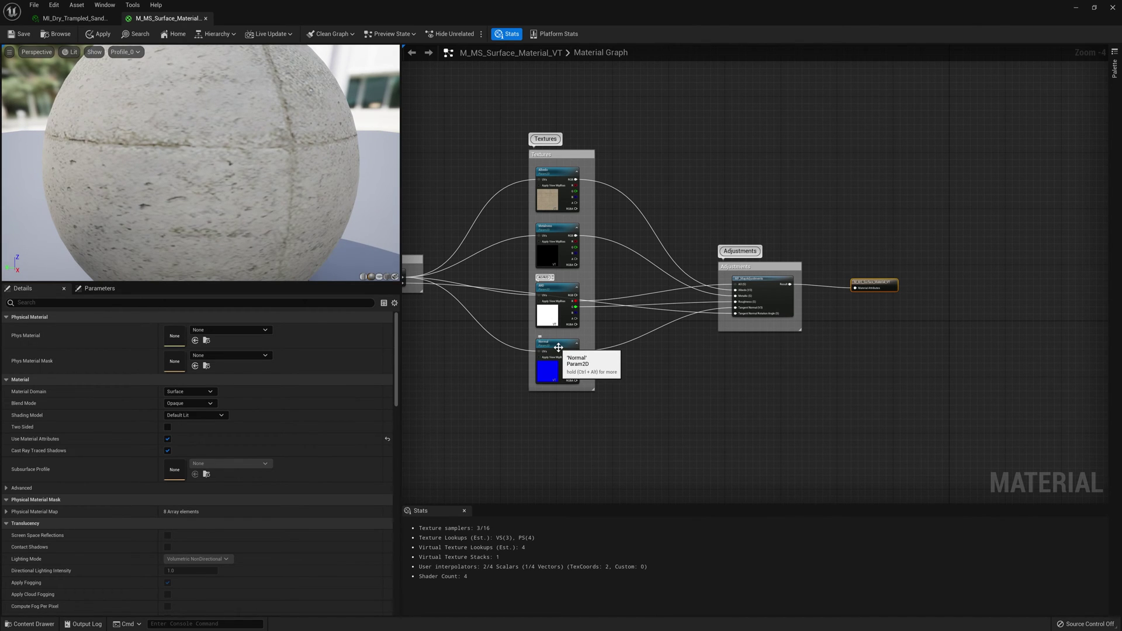
{"action": "scroll", "coordinate": [642, 397], "scroll_direction": "down", "scroll_amount": 4}
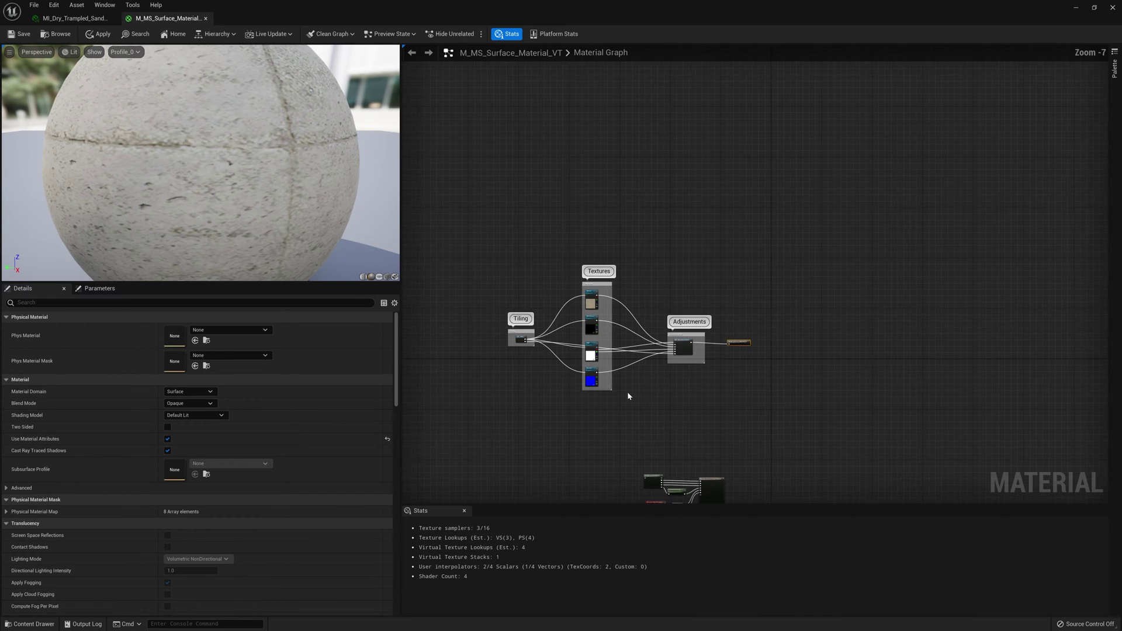
{"action": "right_click_drag", "start_coordinate": [642, 405], "coordinate": [629, 273]}
{"action": "scroll", "coordinate": [630, 273], "scroll_direction": "up", "scroll_amount": 4}
{"action": "left_click", "coordinate": [762, 373]}
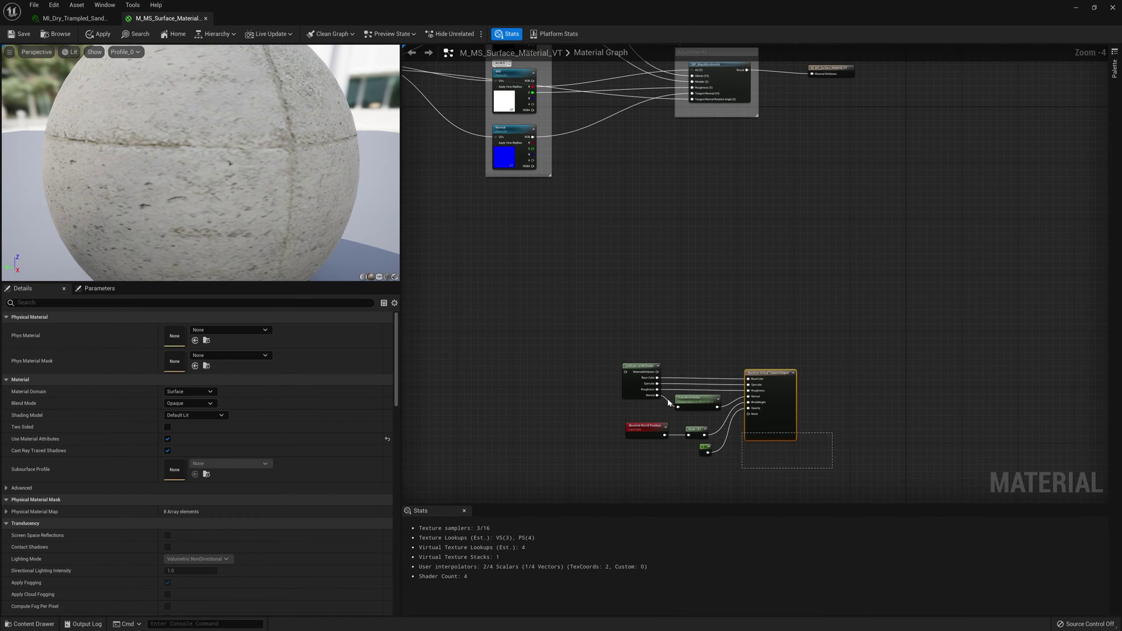
{"action": "left_click_drag", "start_coordinate": [763, 372], "coordinate": [812, 178]}
{"action": "right_click_drag", "start_coordinate": [811, 178], "coordinate": [746, 296]}
{"action": "left_click_drag", "start_coordinate": [746, 297], "coordinate": [837, 72]}
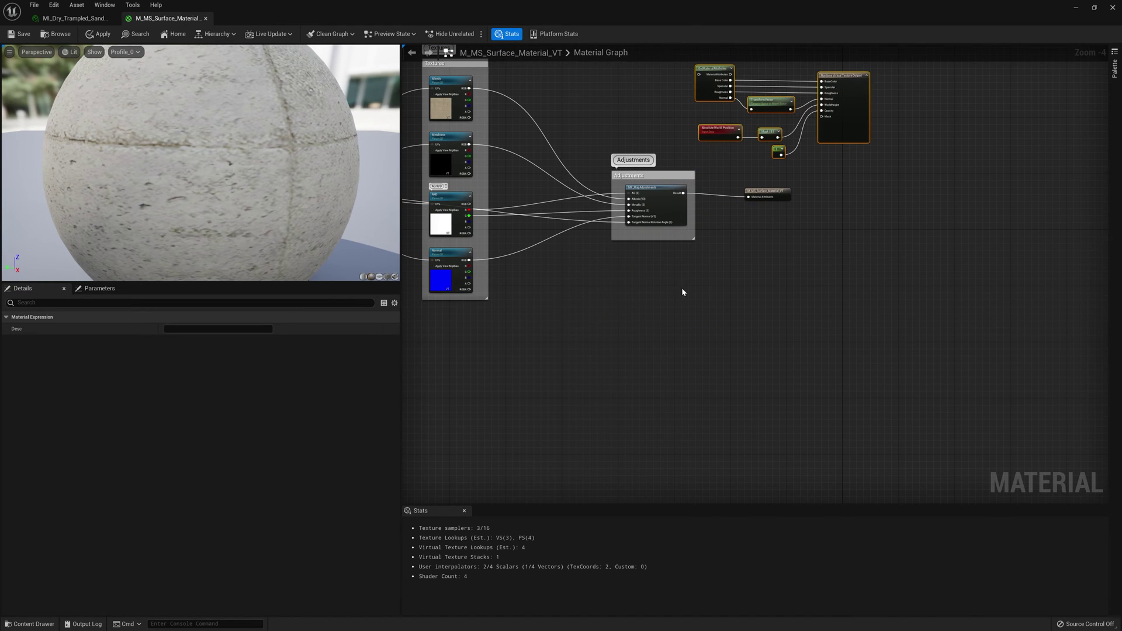
Shift the virtual texture node group slightly right and place the material output node farther right, beyond that group
{"action": "scroll", "coordinate": [705, 81], "scroll_direction": "up", "scroll_amount": 3}
{"action": "right_click_drag", "start_coordinate": [704, 81], "coordinate": [701, 108]}
{"action": "right_click_drag", "start_coordinate": [703, 264], "coordinate": [603, 325]}
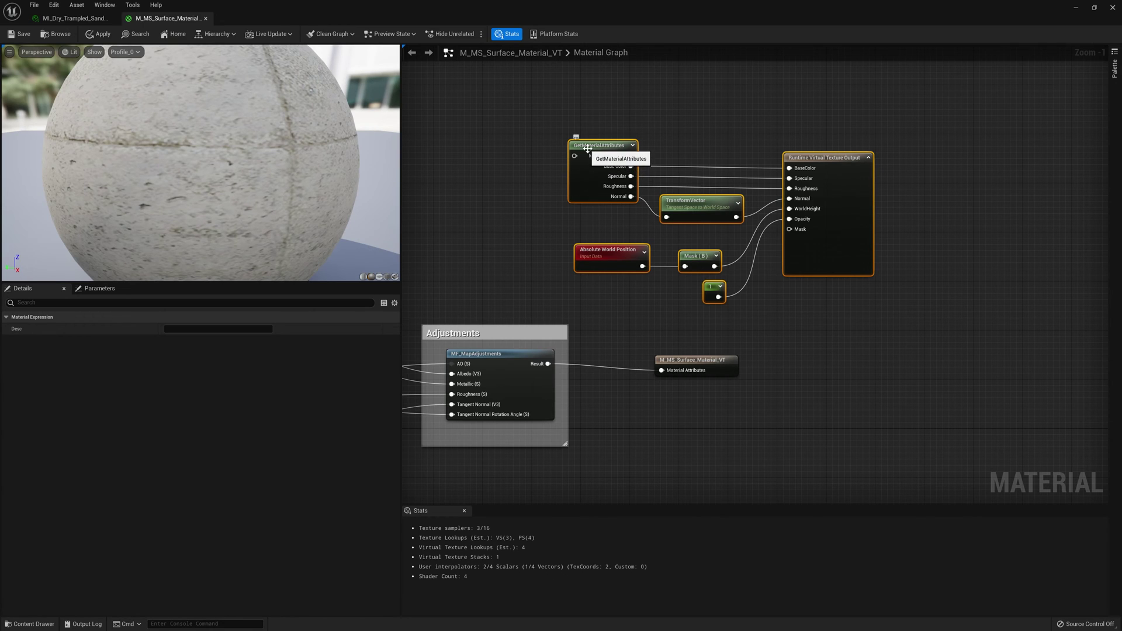
{"action": "left_click_drag", "start_coordinate": [607, 151], "coordinate": [662, 152]}
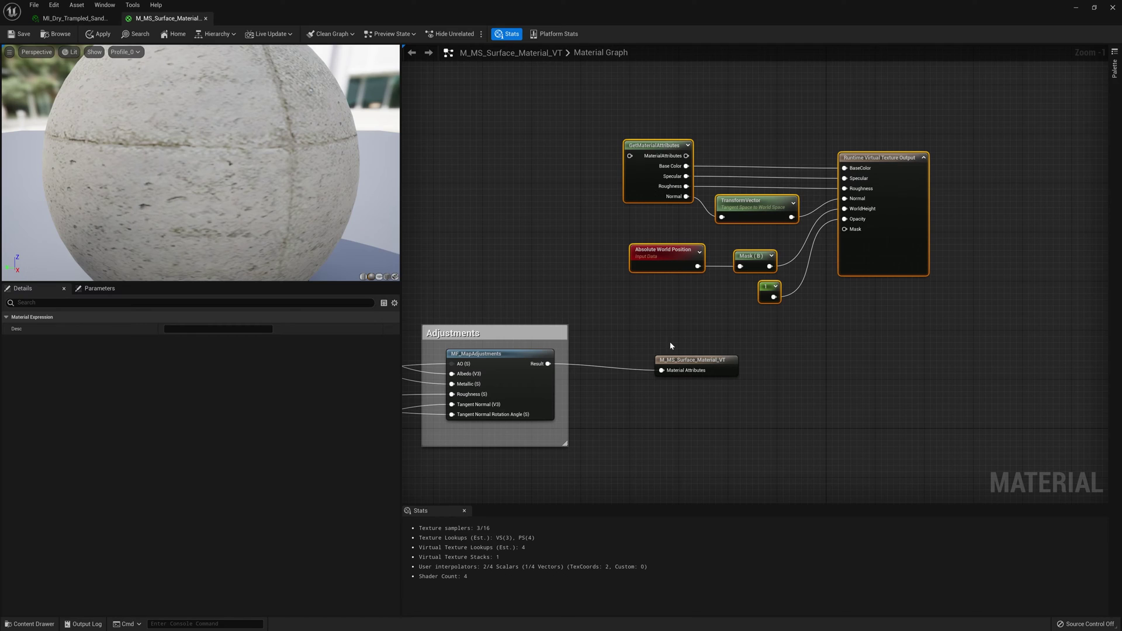
{"action": "left_click_drag", "start_coordinate": [680, 358], "coordinate": [998, 358]}
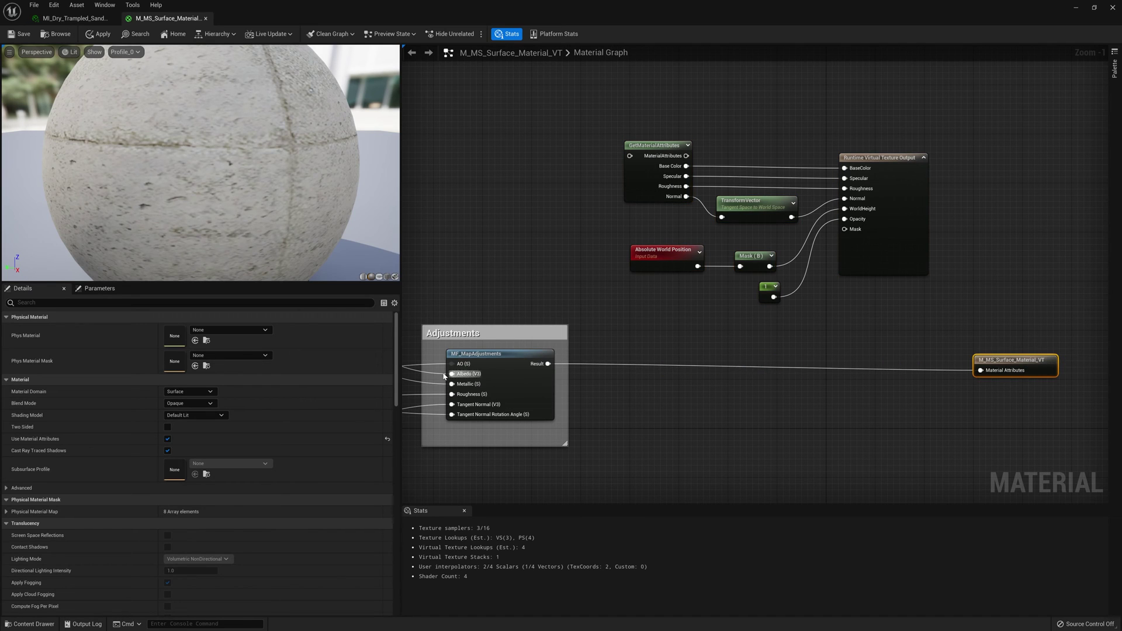
Connect the MF_MapAdjustments Result to the input of the GetMaterialAttributes node
{"action": "right_click_drag", "start_coordinate": [487, 301], "coordinate": [490, 268]}
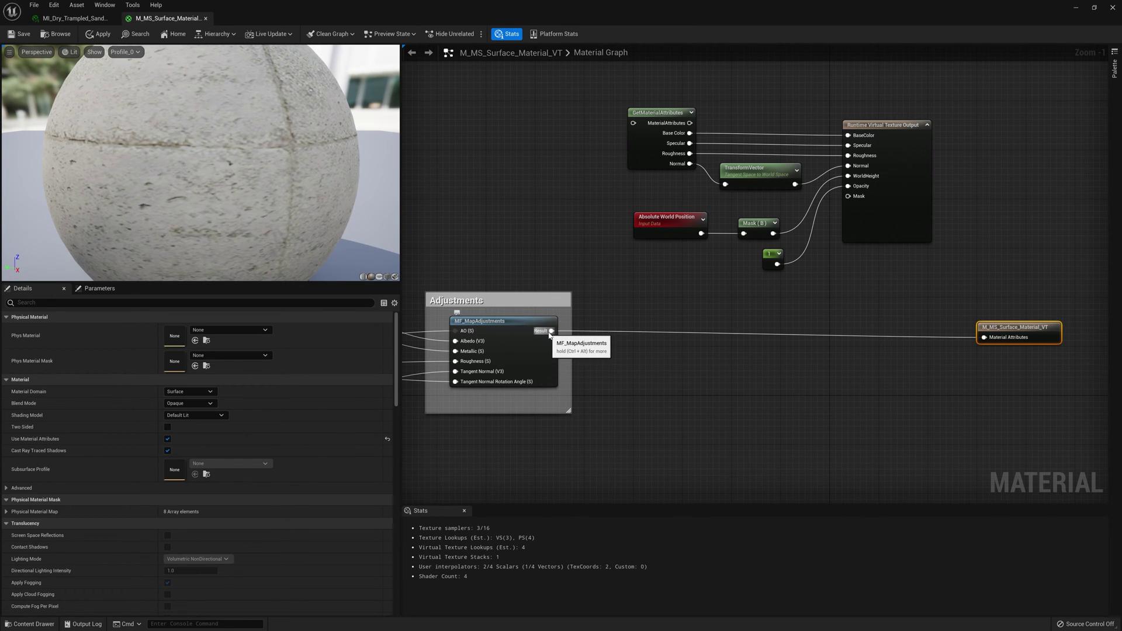
{"action": "left_click_drag", "start_coordinate": [551, 330], "coordinate": [634, 123]}
{"action": "right_click_drag", "start_coordinate": [580, 158], "coordinate": [485, 213]}
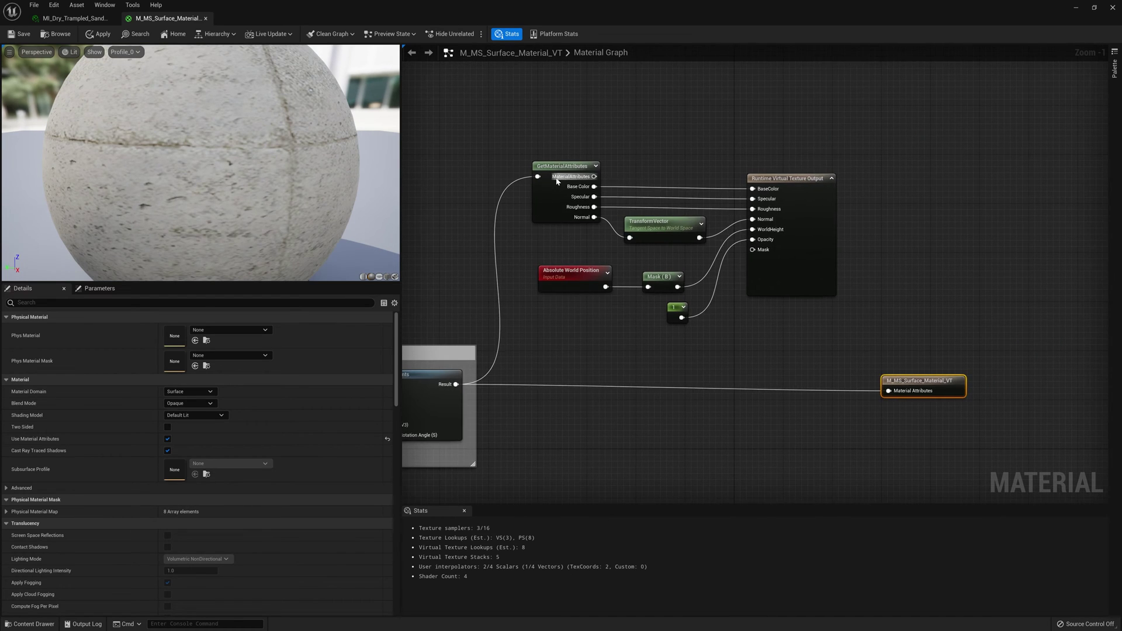
Examine the settings of the GetMaterialAttributes, TransformVector and Absolute World Position nodes and their links into the Runtime Virtual Texture Output
{"action": "scroll", "coordinate": [567, 193], "scroll_direction": "up", "scroll_amount": 1}
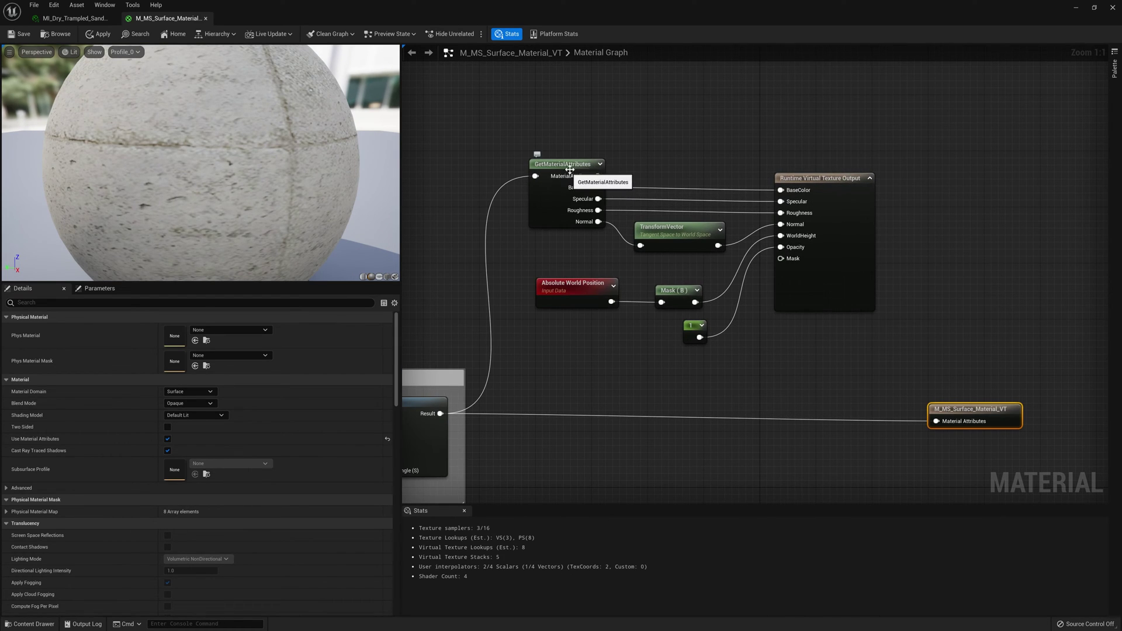
{"action": "left_click", "coordinate": [571, 162]}
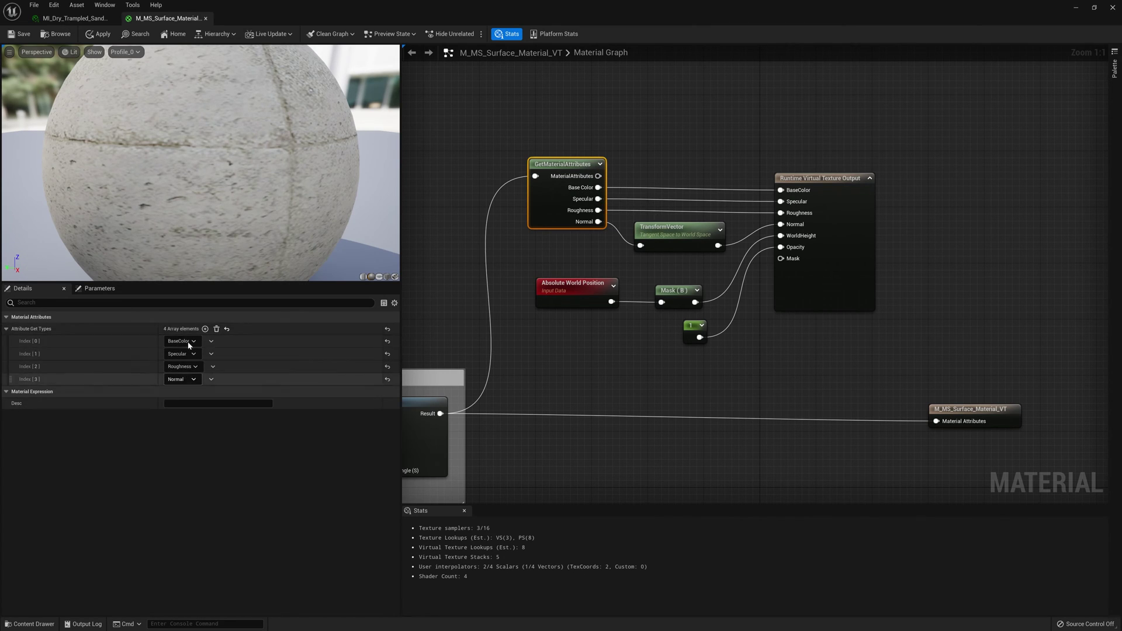
{"action": "right_click_drag", "start_coordinate": [574, 388], "coordinate": [612, 304]}
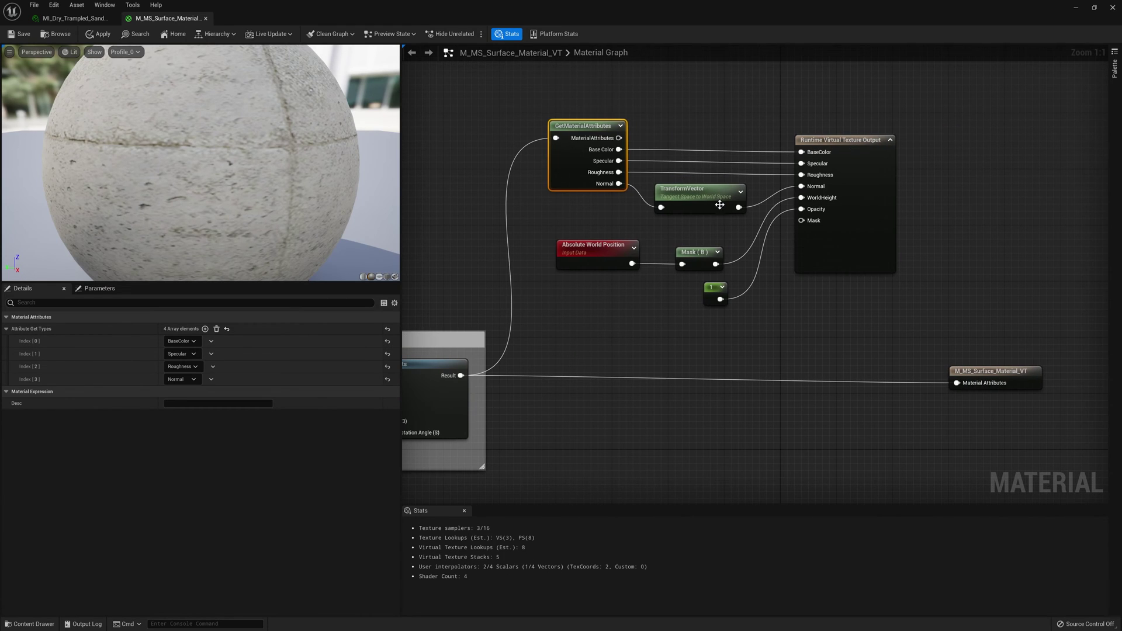
{"action": "right_click_drag", "start_coordinate": [724, 133], "coordinate": [675, 170]}
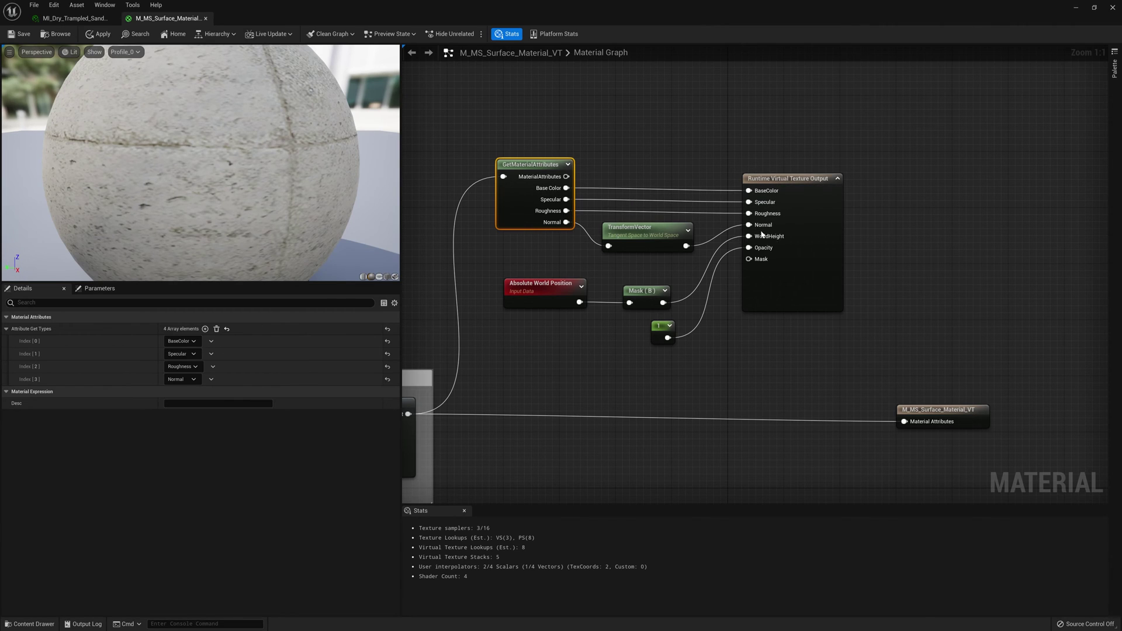
{"action": "left_click", "coordinate": [654, 228]}
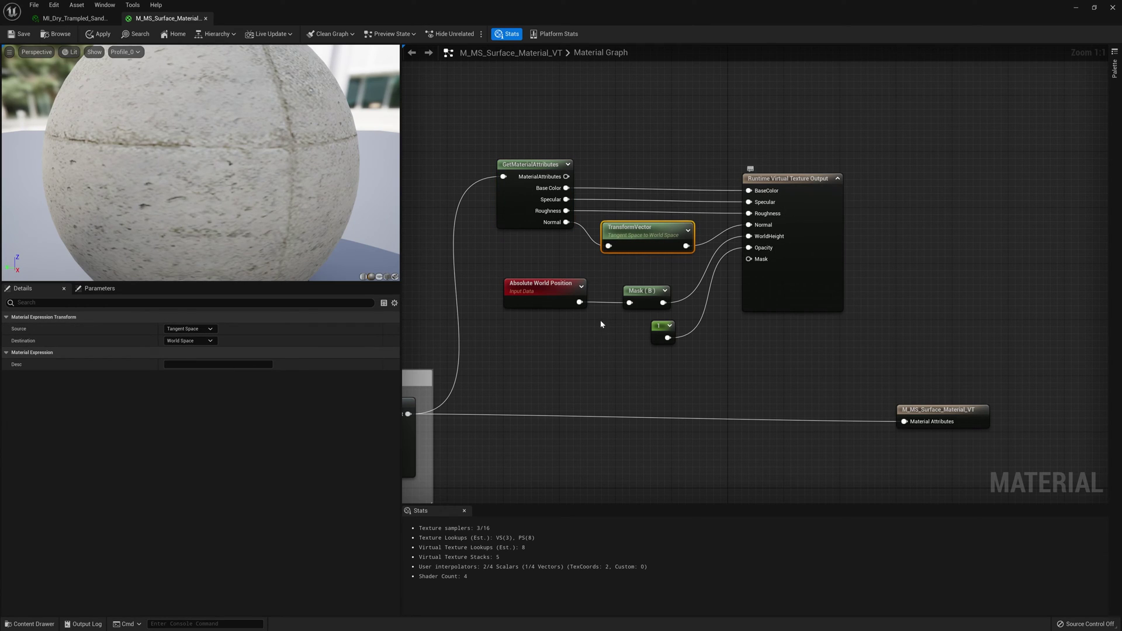
{"action": "left_click", "coordinate": [526, 294]}
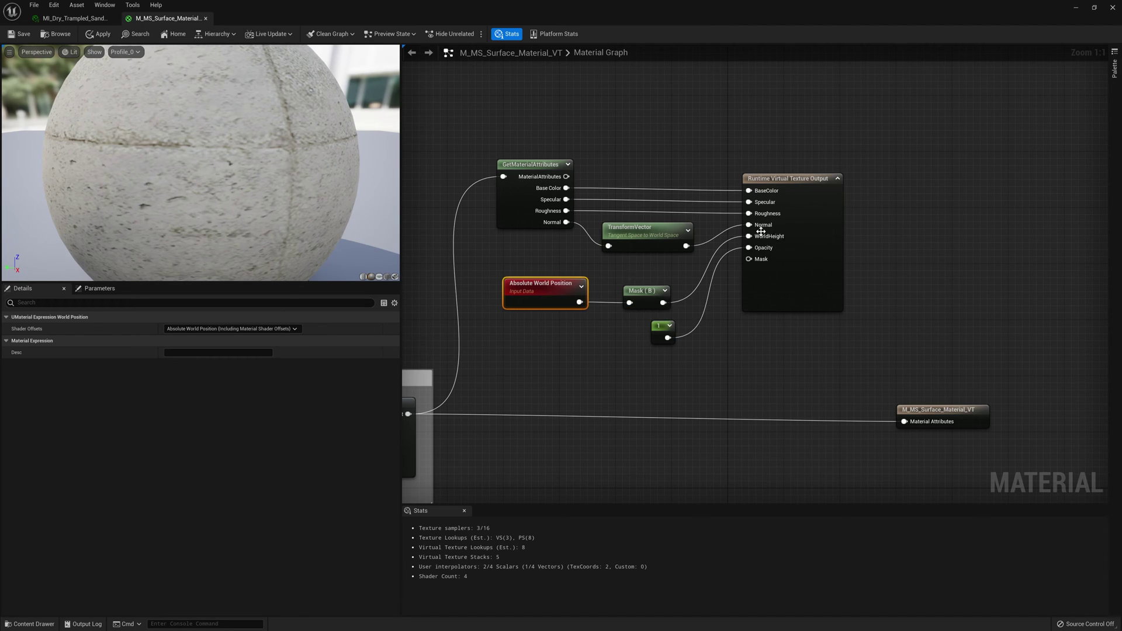
{"action": "right_click_drag", "start_coordinate": [602, 368], "coordinate": [607, 366]}
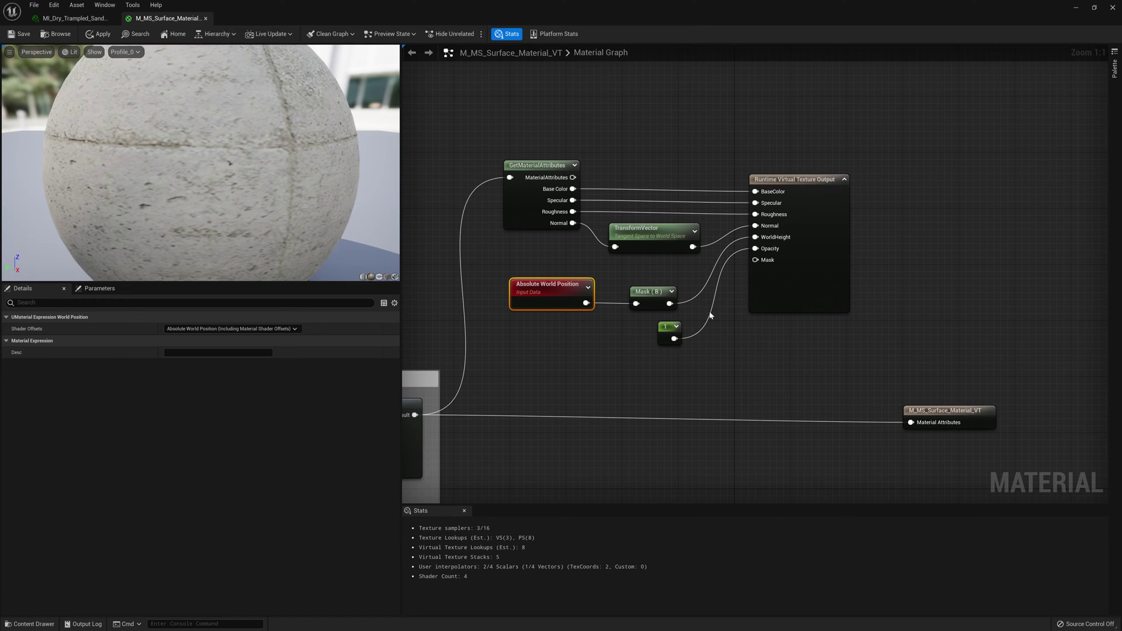
{"action": "scroll", "coordinate": [706, 358], "scroll_direction": "down", "scroll_amount": 2}
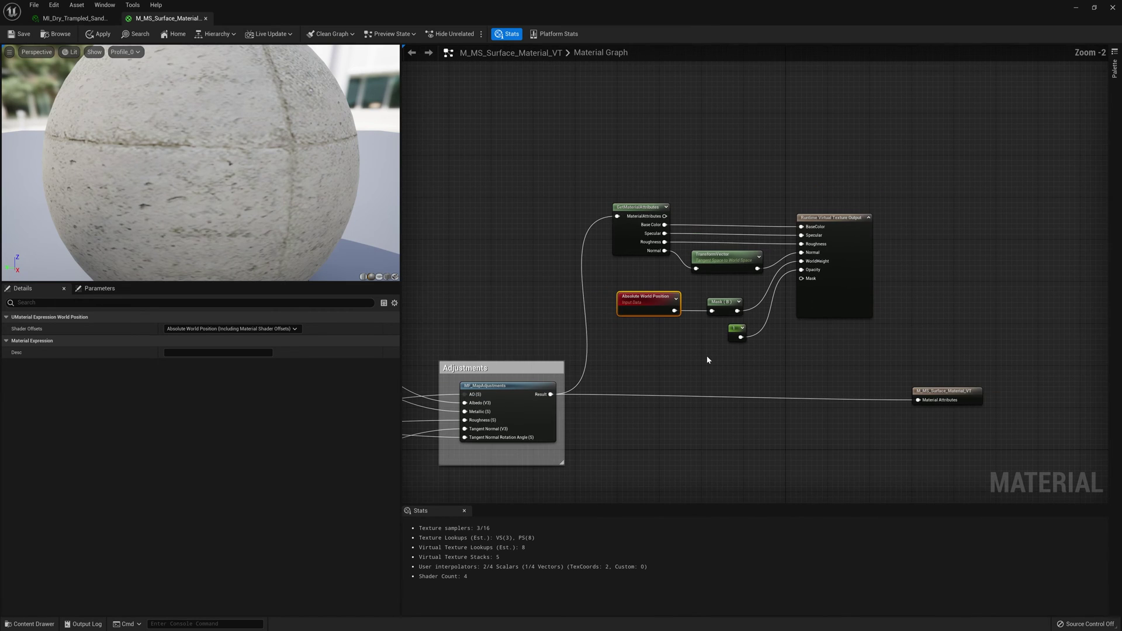
Reposition the complete Runtime Virtual Texture Output node group between the Adjustments group and the material output node
{"action": "left_click_drag", "start_coordinate": [873, 359], "coordinate": [662, 196]}
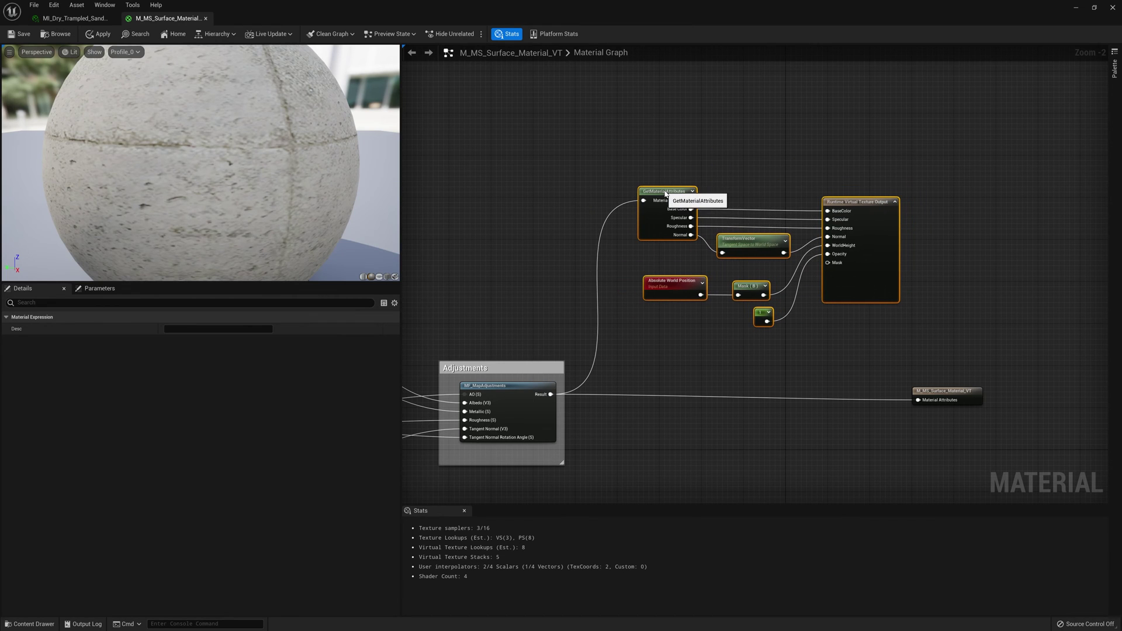
{"action": "scroll", "coordinate": [707, 289], "scroll_direction": "down", "scroll_amount": 1}
{"action": "scroll", "coordinate": [843, 228], "scroll_direction": "up", "scroll_amount": 1}
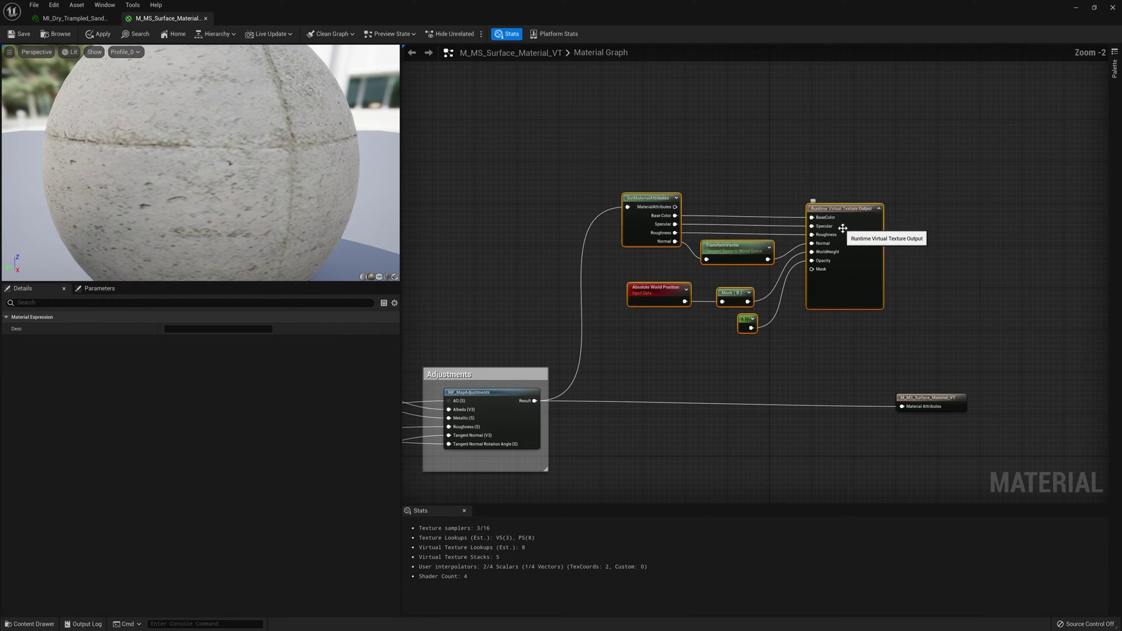
{"action": "left_click_drag", "start_coordinate": [836, 212], "coordinate": [831, 206]}
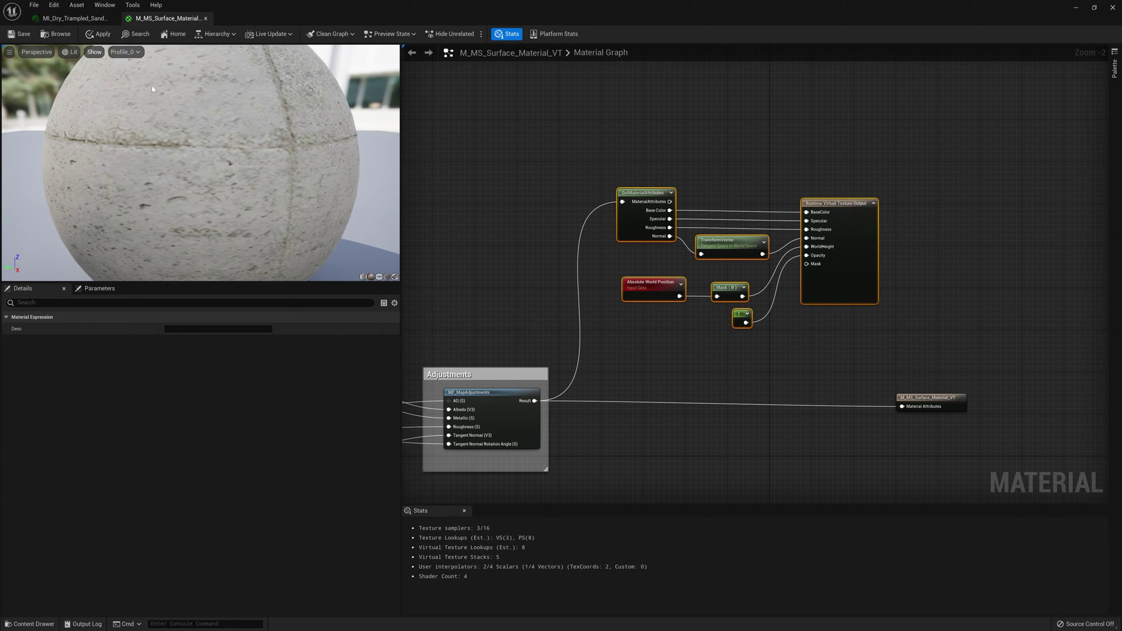
Save M_MS_Surface_Material_VT and close the material editor to return to the level
{"action": "left_click", "coordinate": [23, 35]}
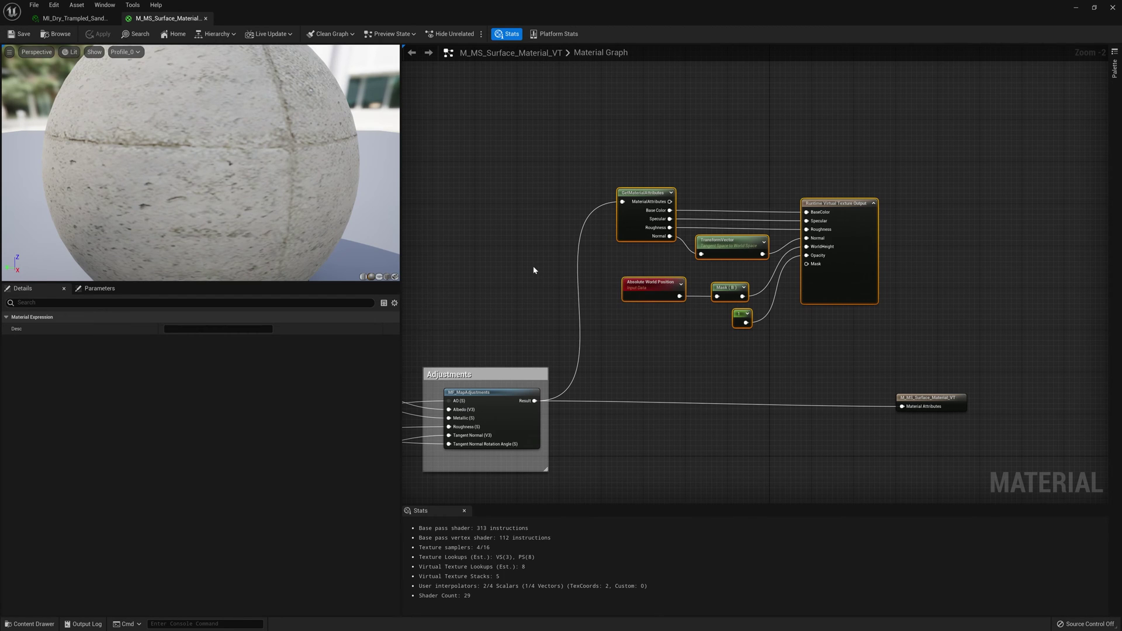
{"action": "scroll", "coordinate": [535, 267], "scroll_direction": "down", "scroll_amount": 2}
{"action": "scroll", "coordinate": [536, 271], "scroll_direction": "down", "scroll_amount": 2}
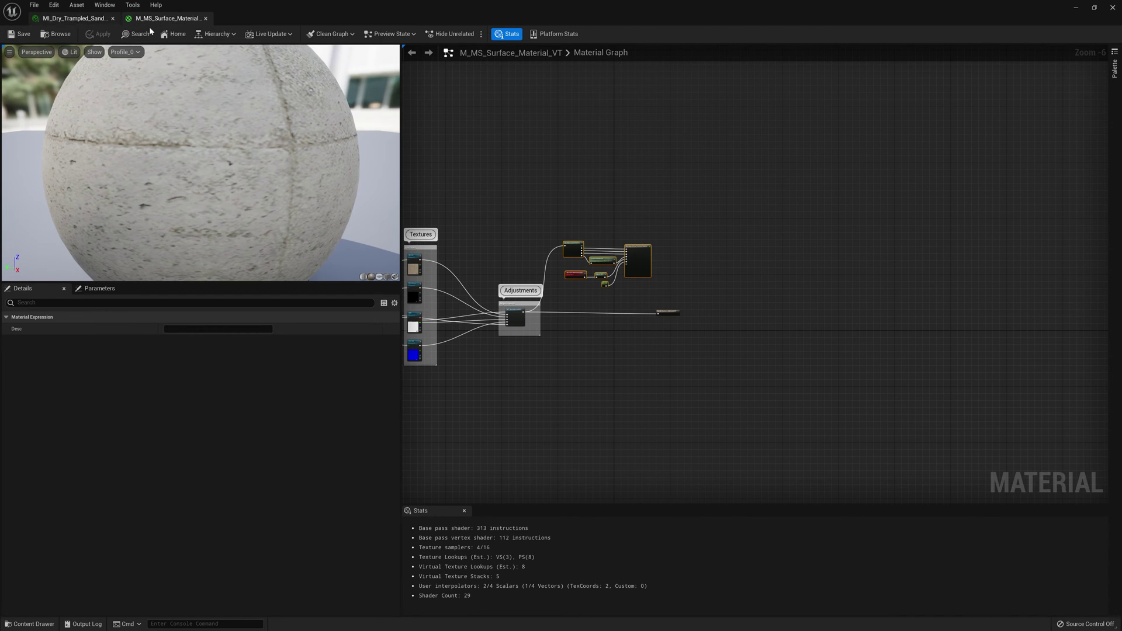
{"action": "left_click", "coordinate": [1112, 8]}
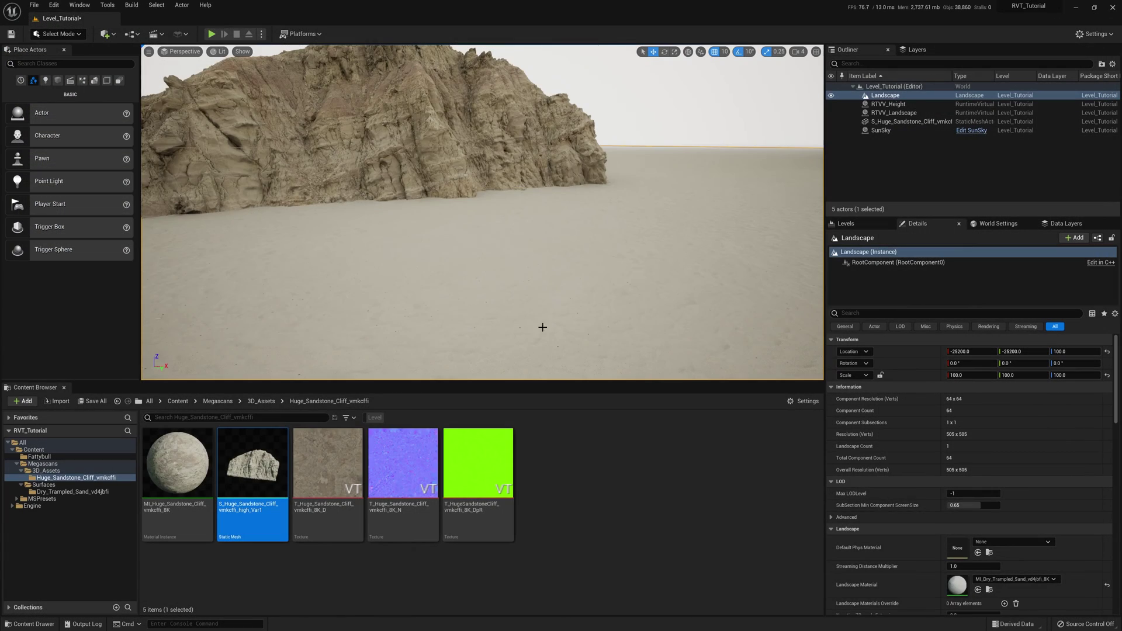
Select the sandstone cliff and raise it to a Z location of 0
{"action": "right_click_drag", "start_coordinate": [436, 246], "coordinate": [397, 170]}
{"action": "left_click", "coordinate": [437, 245]}
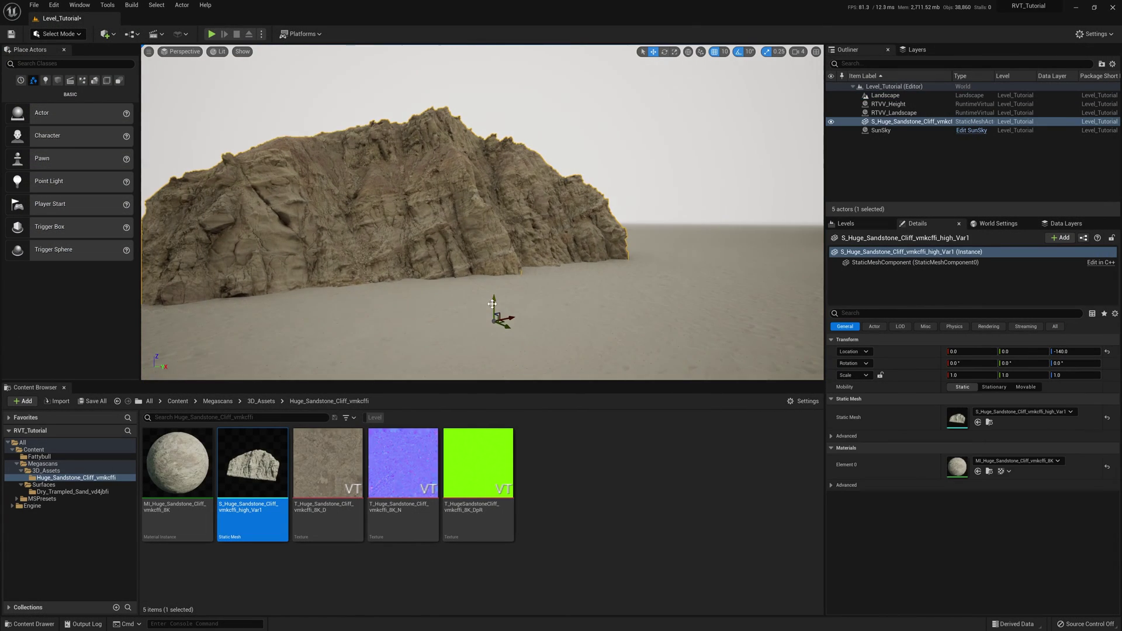
{"action": "left_click_drag", "start_coordinate": [491, 304], "coordinate": [491, 278]}
{"action": "right_click_drag", "start_coordinate": [492, 278], "coordinate": [447, 296]}
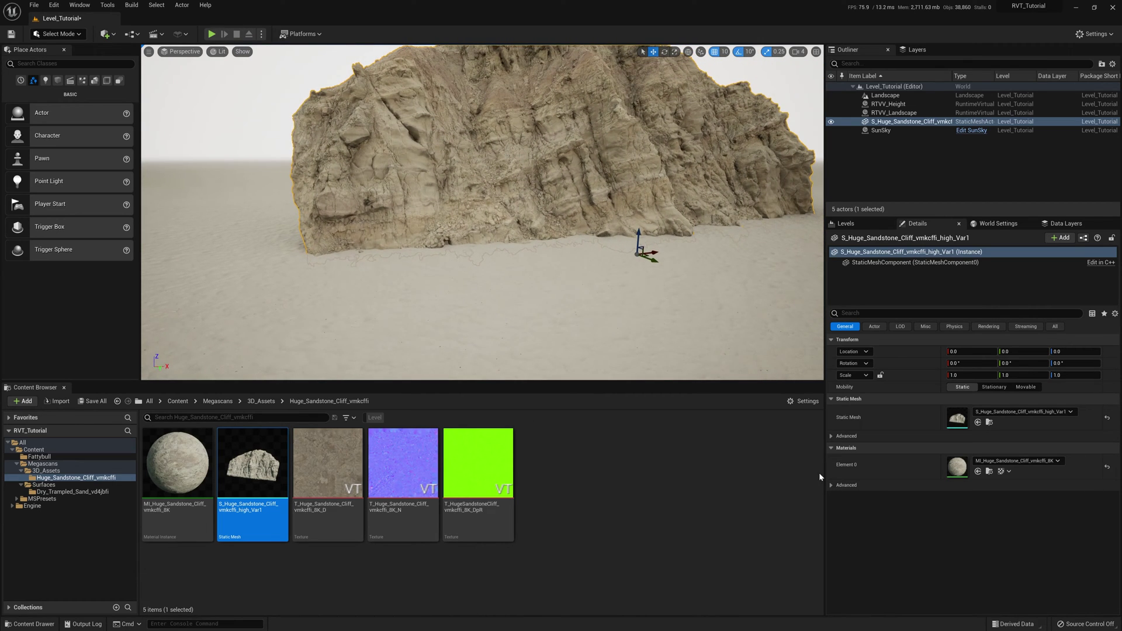
Open the cliff material instance's parent, M_MS_Default_Material_VT, and align its output node with the MF_ObjAdjustments result
{"action": "double_click", "coordinate": [958, 468]}
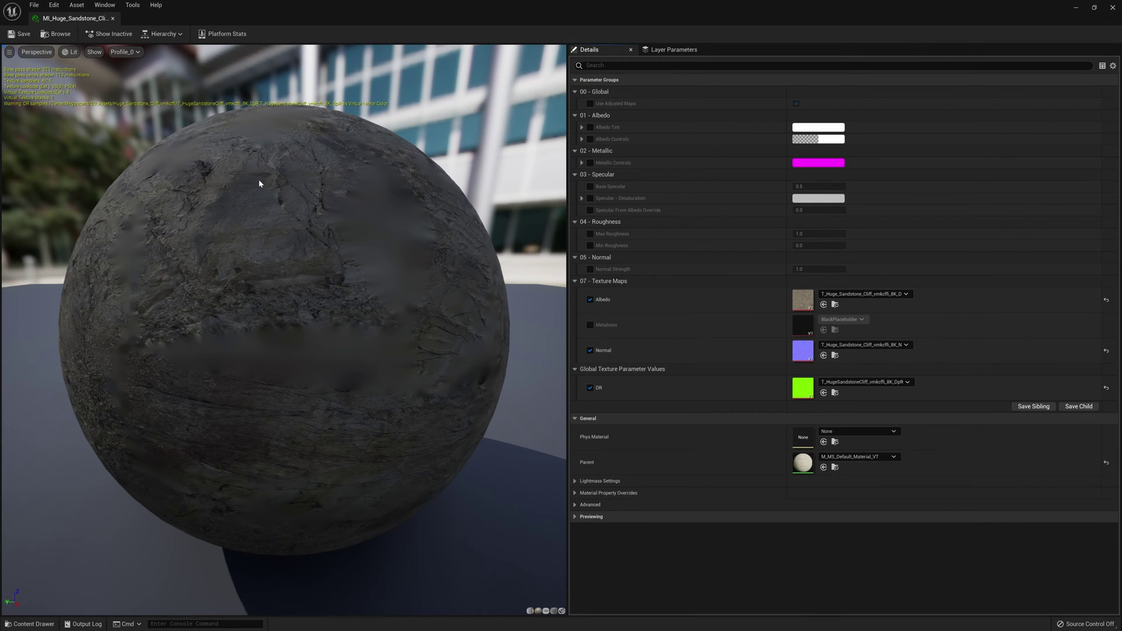
{"action": "double_click", "coordinate": [803, 463]}
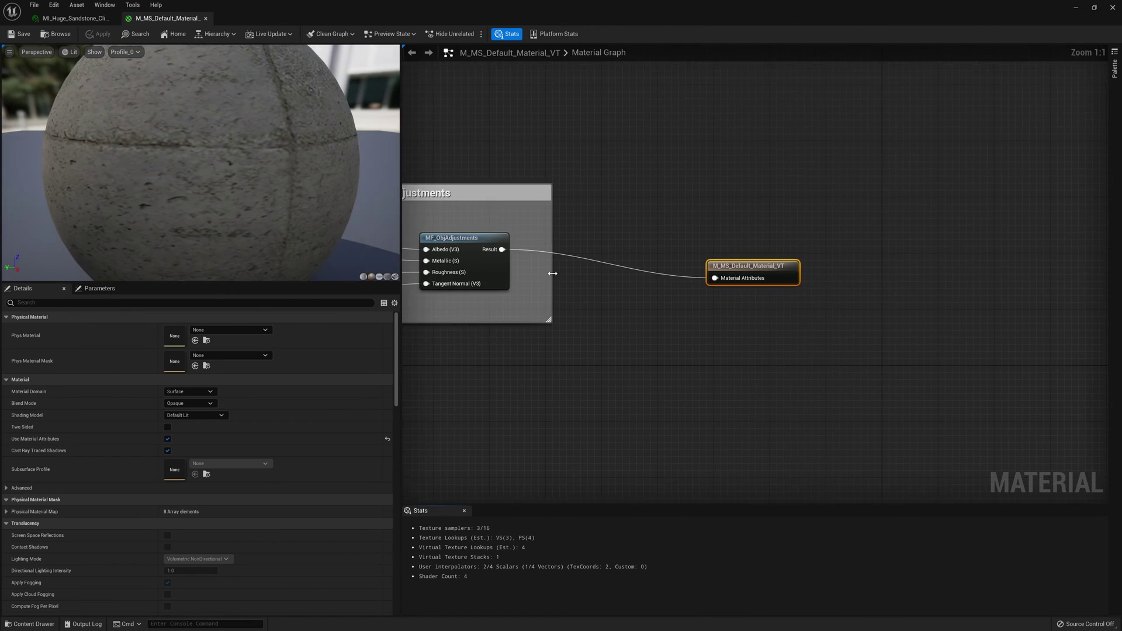
{"action": "right_click_drag", "start_coordinate": [673, 409], "coordinate": [797, 409]}
{"action": "scroll", "coordinate": [662, 379], "scroll_direction": "down", "scroll_amount": 3}
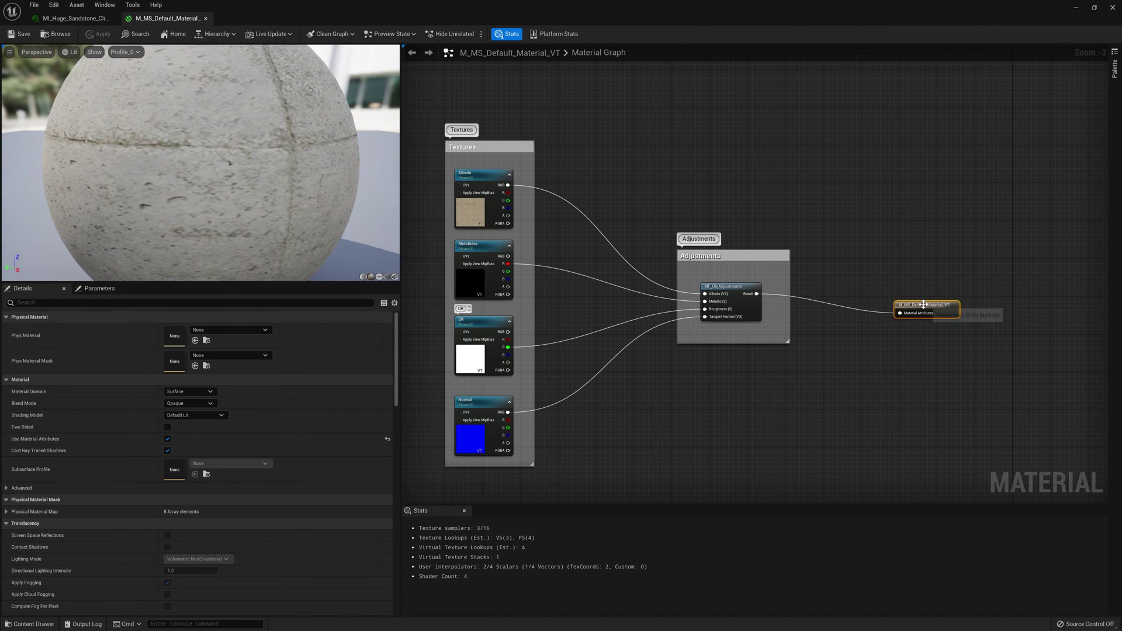
{"action": "left_click_drag", "start_coordinate": [902, 310], "coordinate": [897, 295]}
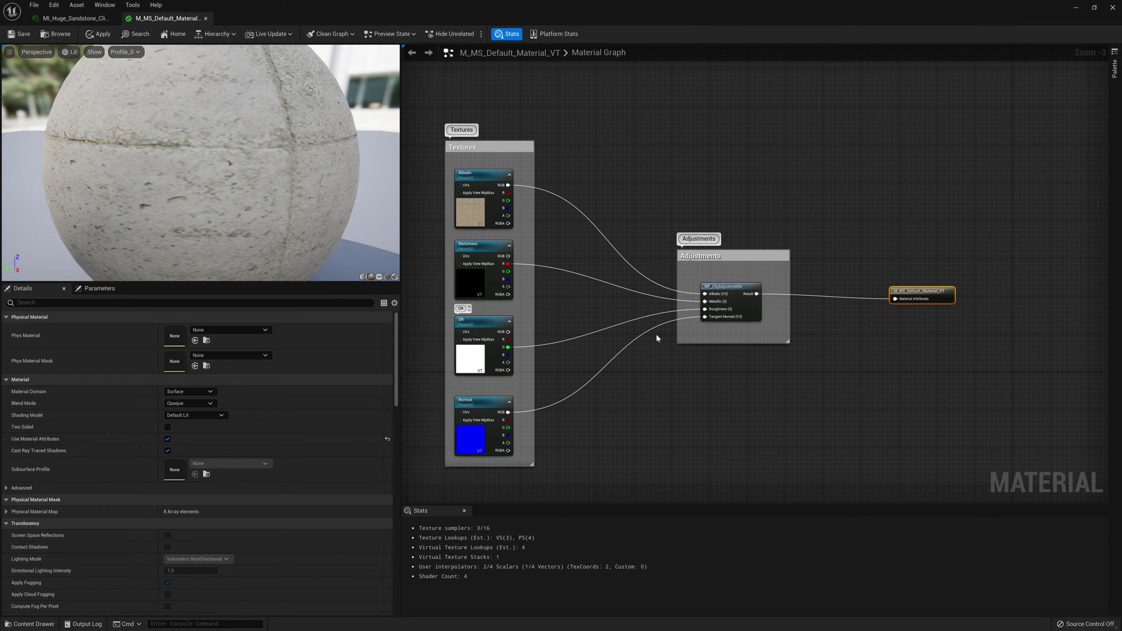
Examine the Landscape Material, Height Virtual Texture and Remove Sharp Sides node groups below the Textures group
{"action": "right_click_drag", "start_coordinate": [771, 445], "coordinate": [683, 175]}
{"action": "scroll", "coordinate": [689, 219], "scroll_direction": "down", "scroll_amount": 4}
{"action": "right_click_drag", "start_coordinate": [789, 459], "coordinate": [786, 310]}
{"action": "scroll", "coordinate": [699, 261], "scroll_direction": "up", "scroll_amount": 2}
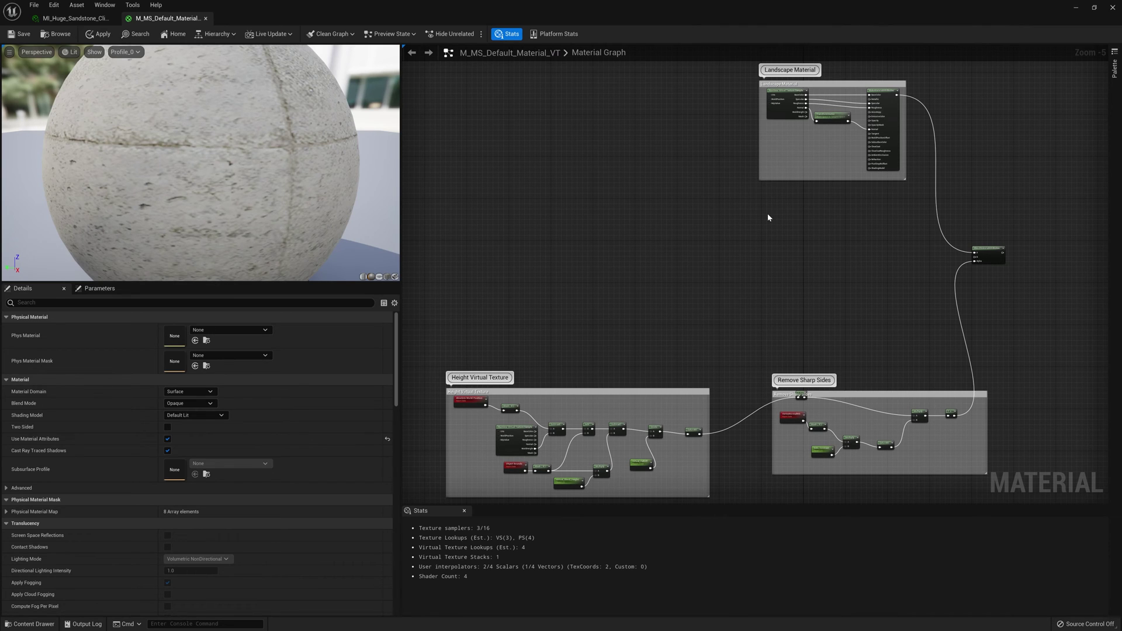
{"action": "right_click_drag", "start_coordinate": [774, 235], "coordinate": [653, 310]}
{"action": "scroll", "coordinate": [692, 187], "scroll_direction": "up", "scroll_amount": 4}
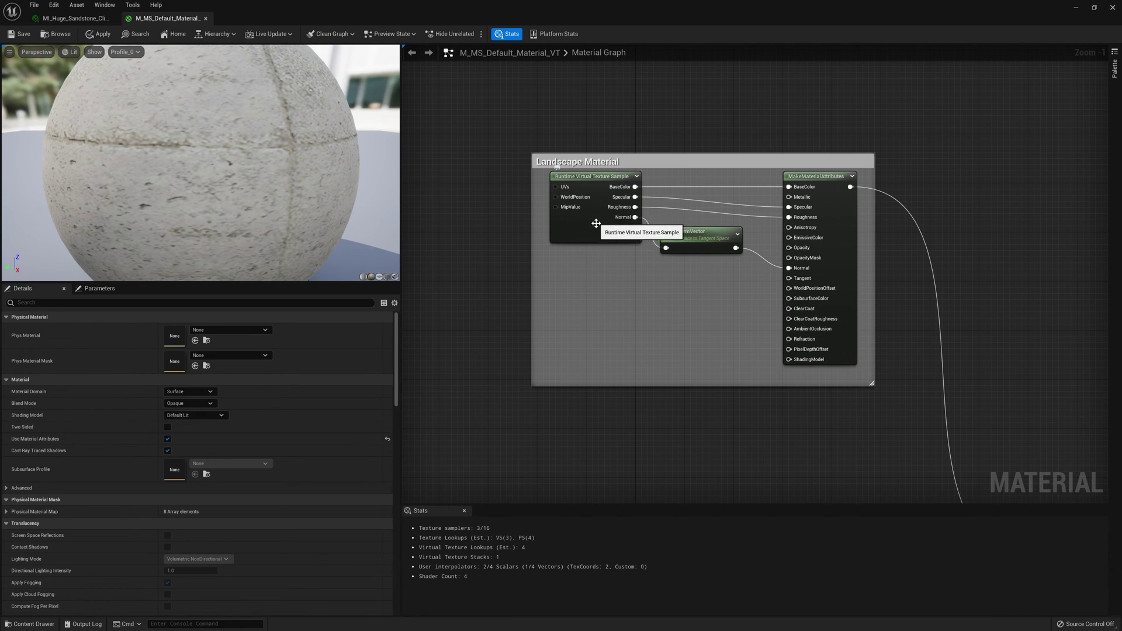
Select the BlendMaterialAttributes node and shift it slightly to the right
{"action": "scroll", "coordinate": [619, 228], "scroll_direction": "down", "scroll_amount": 4}
{"action": "right_click_drag", "start_coordinate": [664, 333], "coordinate": [685, 237]}
{"action": "scroll", "coordinate": [753, 253], "scroll_direction": "up", "scroll_amount": 5}
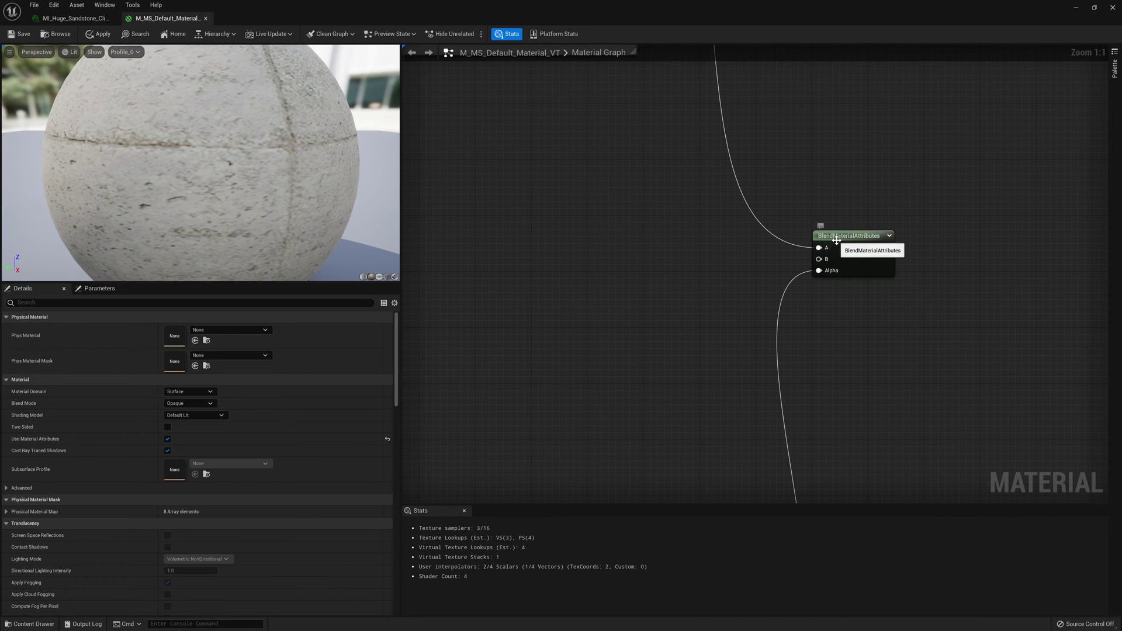
{"action": "left_click", "coordinate": [853, 231]}
{"action": "left_click_drag", "start_coordinate": [844, 230], "coordinate": [873, 250]}
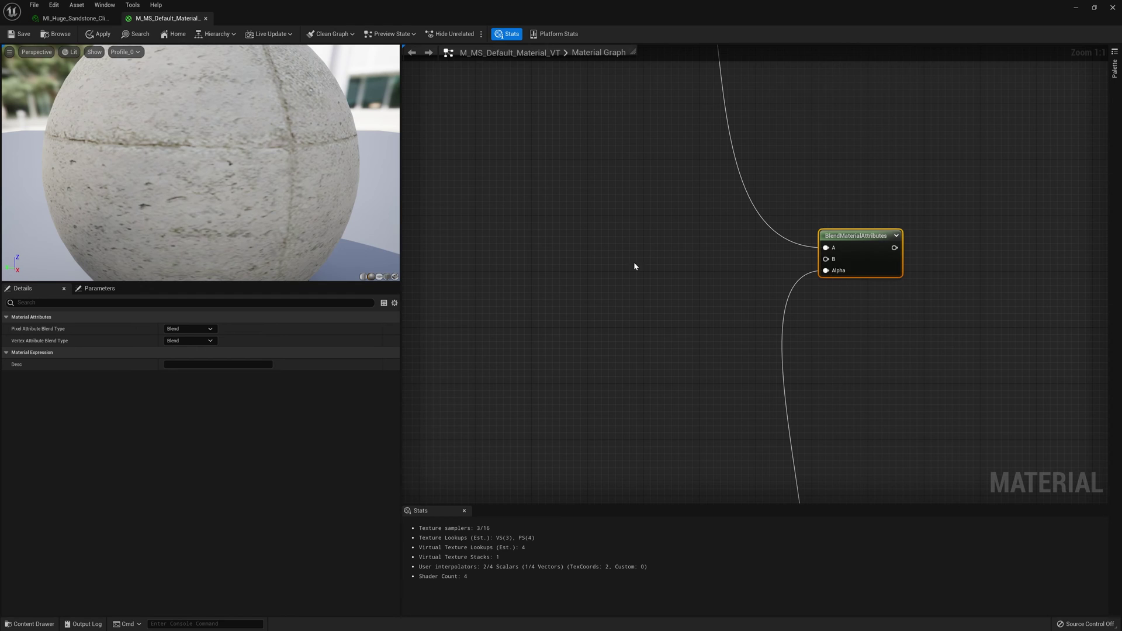
Inspect the settings of the Runtime Virtual Texture Sample node in the Height Virtual Texture group
{"action": "scroll", "coordinate": [794, 327], "scroll_direction": "down", "scroll_amount": 5}
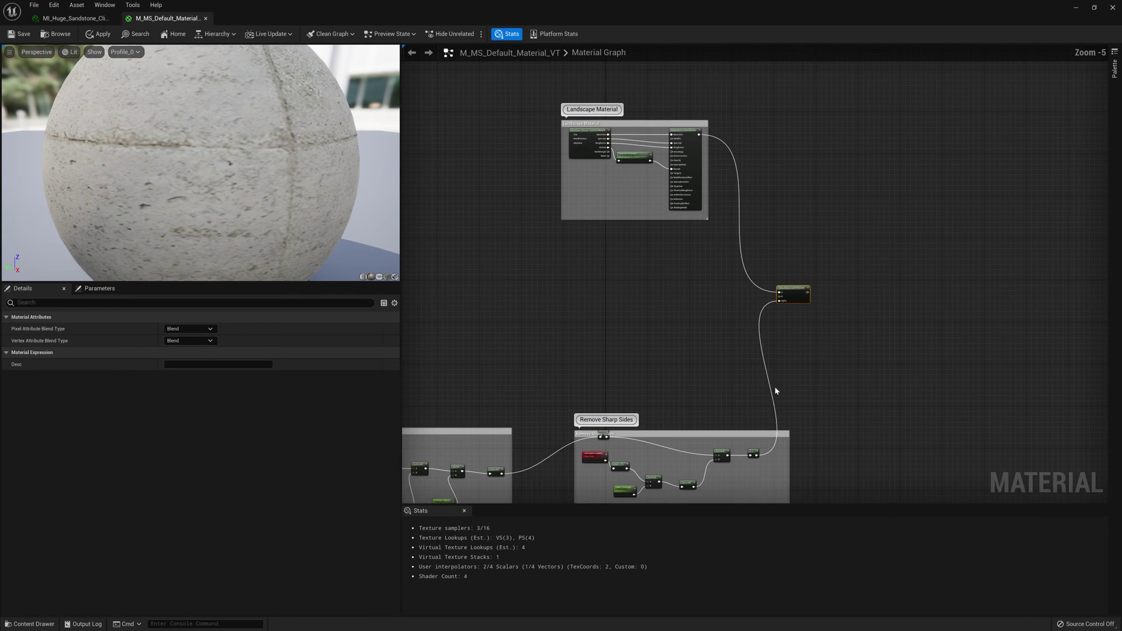
{"action": "right_click_drag", "start_coordinate": [773, 387], "coordinate": [834, 246]}
{"action": "scroll", "coordinate": [833, 202], "scroll_direction": "up", "scroll_amount": 1}
{"action": "right_click_drag", "start_coordinate": [748, 285], "coordinate": [864, 264]}
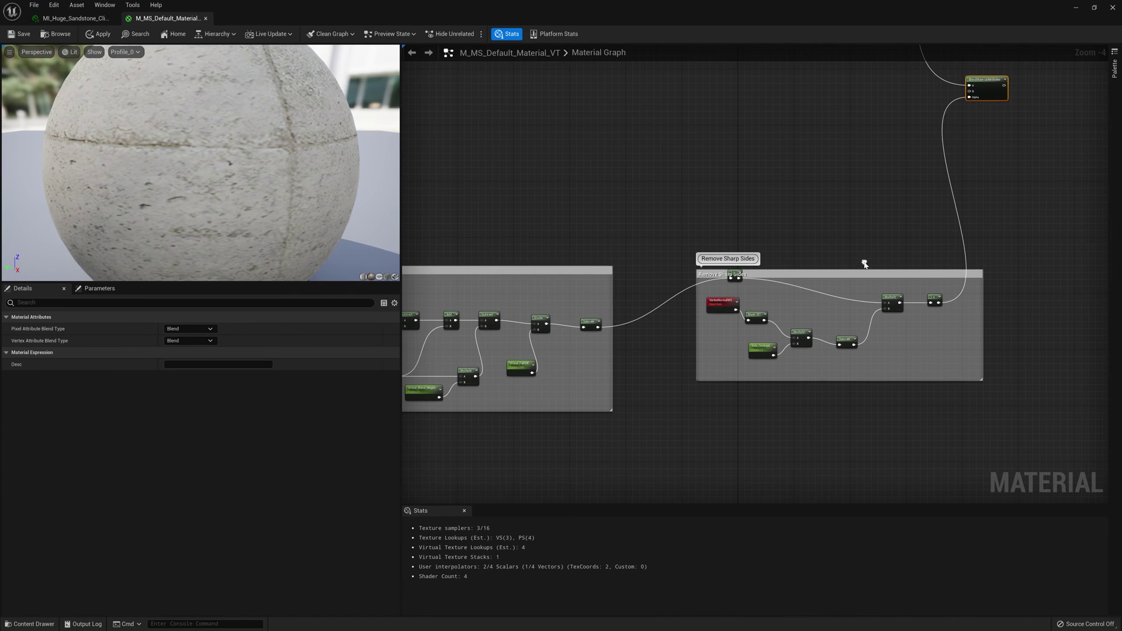
{"action": "right_click_drag", "start_coordinate": [728, 268], "coordinate": [855, 261]}
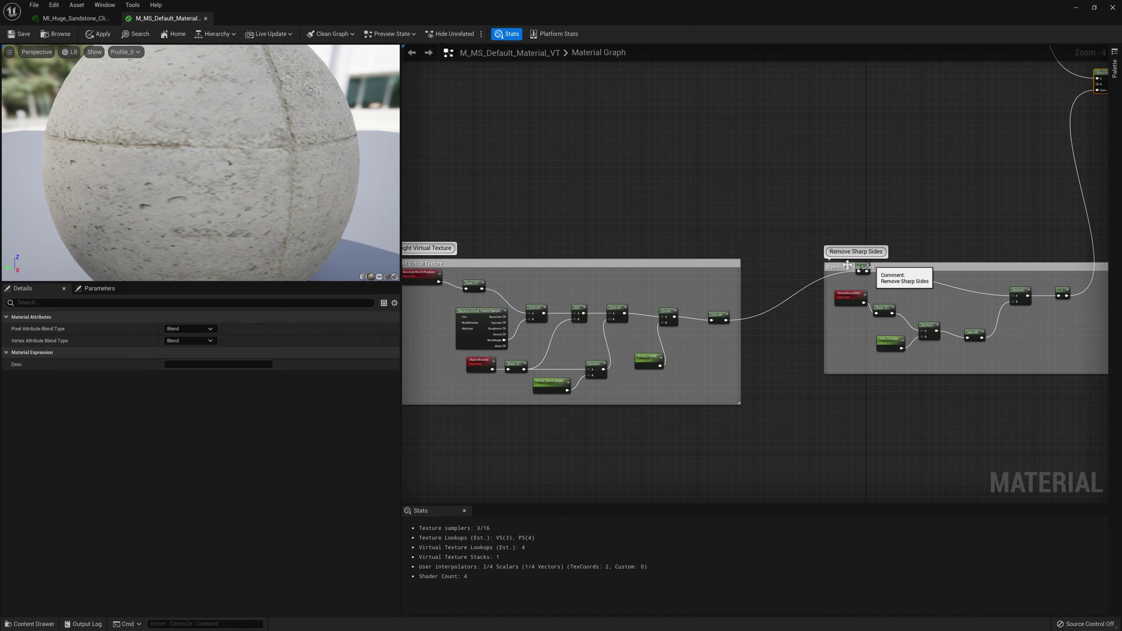
{"action": "right_click_drag", "start_coordinate": [541, 299], "coordinate": [679, 287]}
{"action": "scroll", "coordinate": [609, 316], "scroll_direction": "up", "scroll_amount": 4}
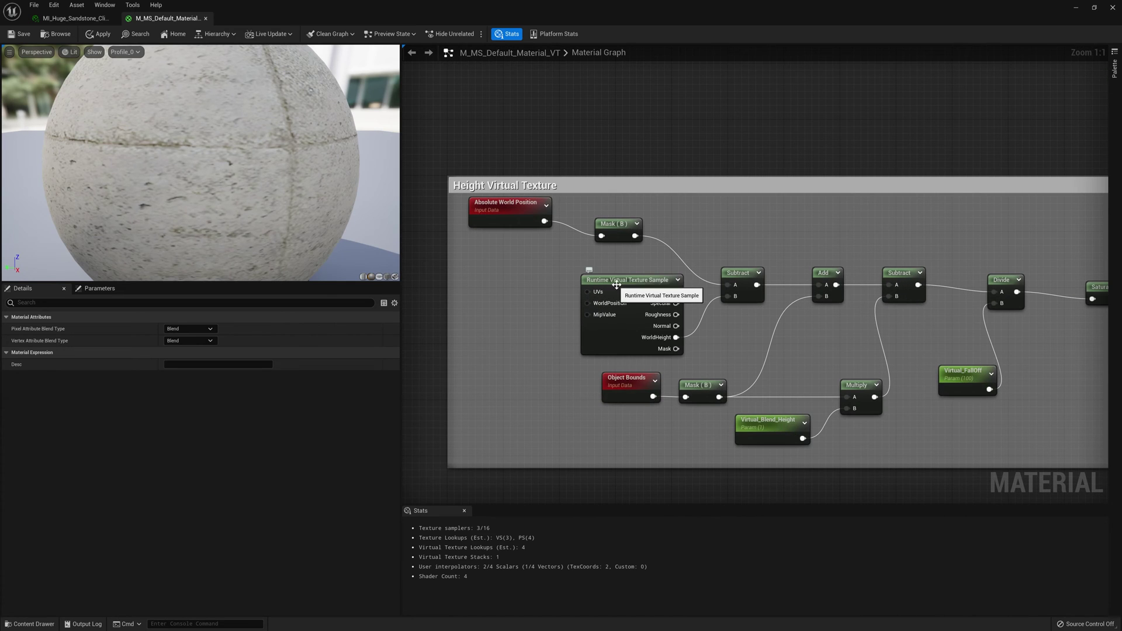
{"action": "left_click", "coordinate": [619, 281]}
{"action": "scroll", "coordinate": [585, 218], "scroll_direction": "down", "scroll_amount": 2}
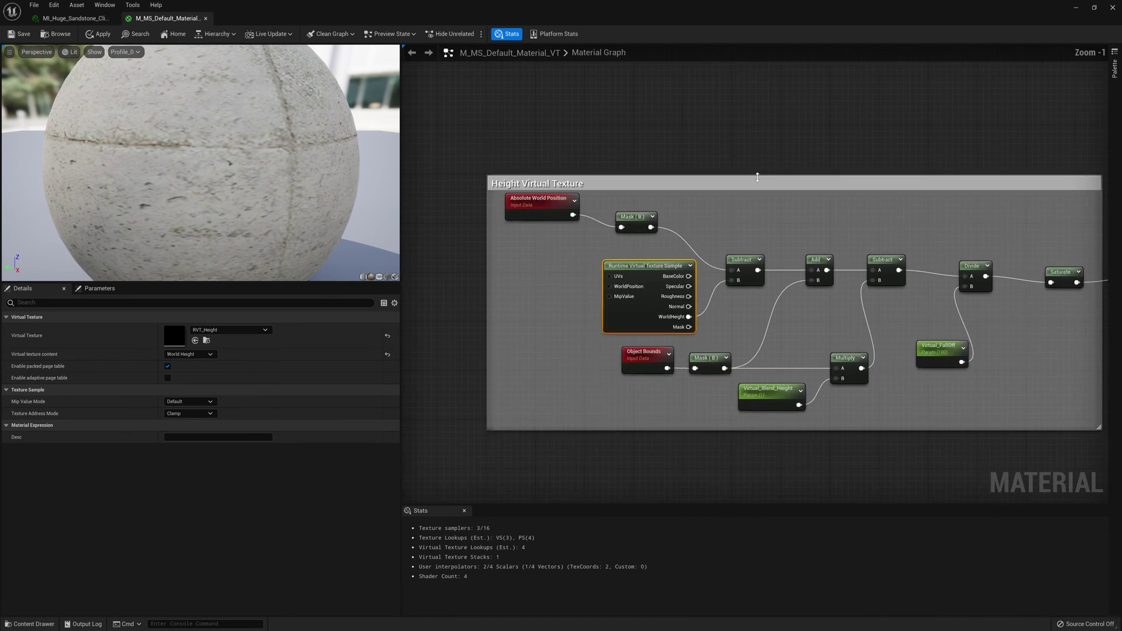
Examine the Landscape Material group and view the virtual textures available for its Runtime Virtual Texture Sample node
{"action": "scroll", "coordinate": [800, 125], "scroll_direction": "down", "scroll_amount": 2}
{"action": "right_click_drag", "start_coordinate": [801, 126], "coordinate": [699, 241]}
{"action": "scroll", "coordinate": [699, 240], "scroll_direction": "down", "scroll_amount": 3}
{"action": "right_click_drag", "start_coordinate": [735, 181], "coordinate": [678, 356]}
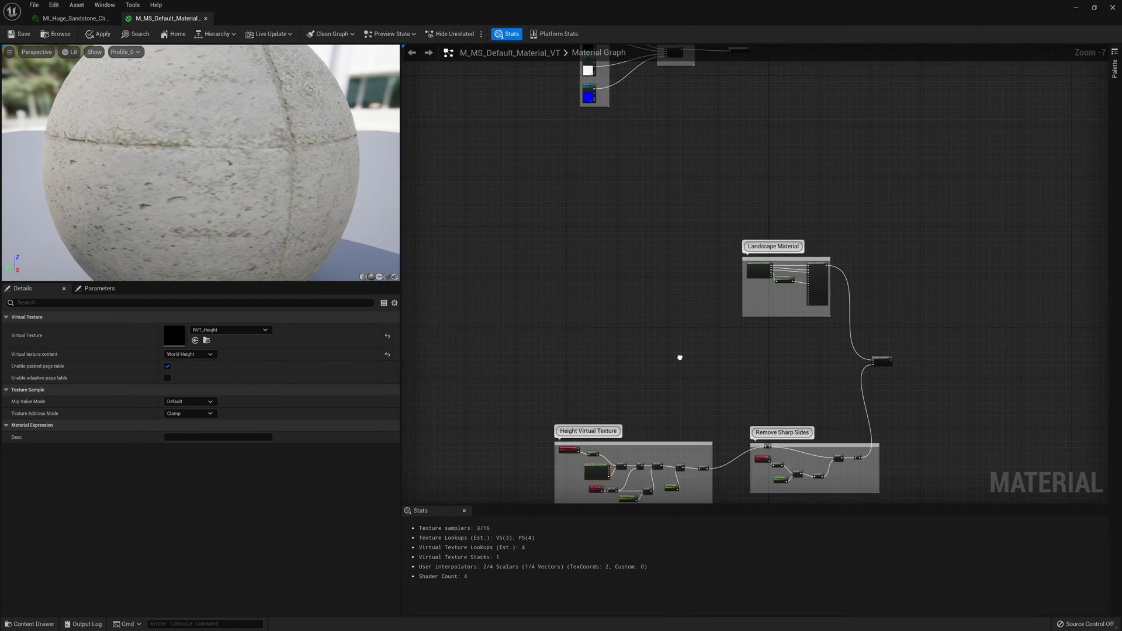
{"action": "right_click_drag", "start_coordinate": [691, 178], "coordinate": [630, 356]}
{"action": "scroll", "coordinate": [595, 207], "scroll_direction": "up", "scroll_amount": 4}
{"action": "scroll", "coordinate": [647, 235], "scroll_direction": "down", "scroll_amount": 4}
{"action": "right_click_drag", "start_coordinate": [650, 308], "coordinate": [652, 219]}
{"action": "right_click_drag", "start_coordinate": [730, 476], "coordinate": [716, 328]}
{"action": "scroll", "coordinate": [716, 328], "scroll_direction": "up", "scroll_amount": 4}
{"action": "right_click_drag", "start_coordinate": [711, 256], "coordinate": [699, 404]}
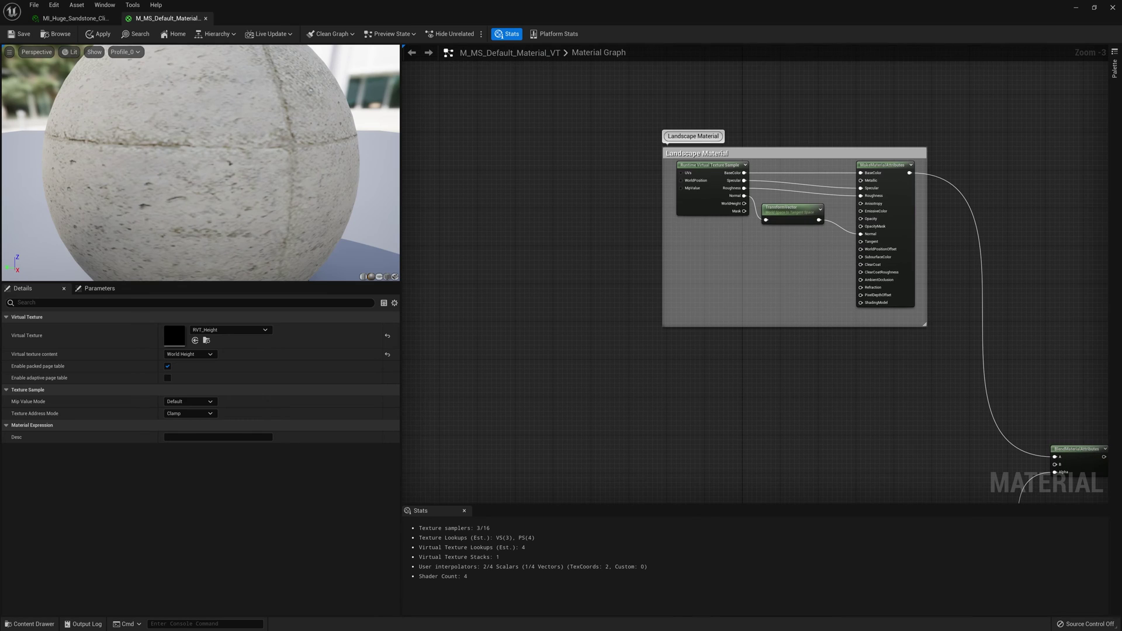
{"action": "left_click", "coordinate": [694, 169]}
{"action": "left_click", "coordinate": [242, 331]}
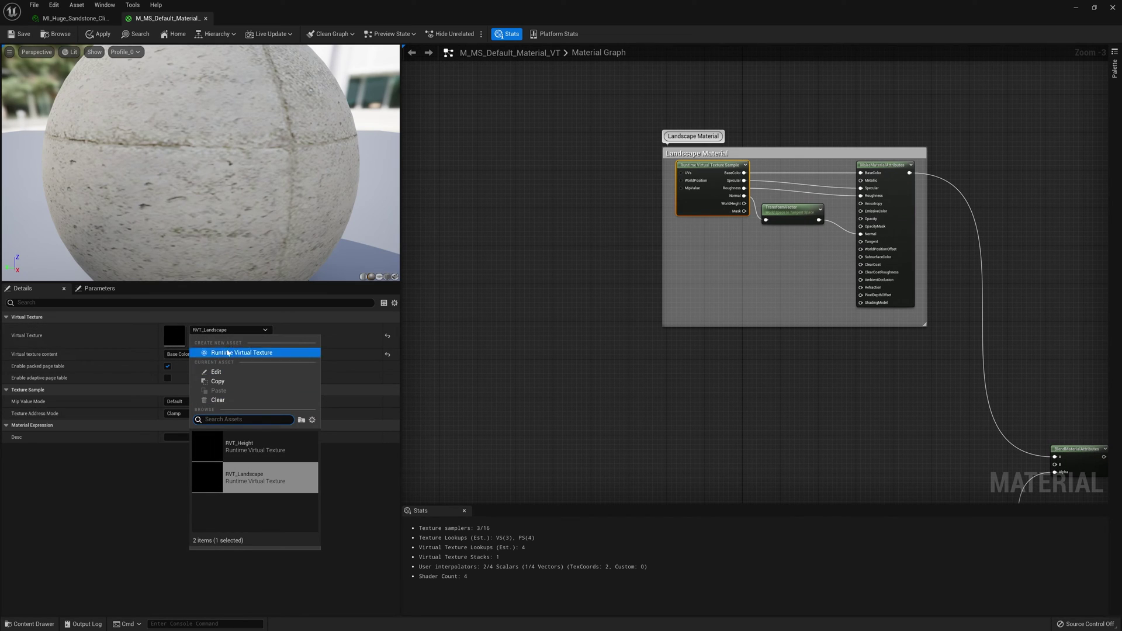
{"action": "left_click", "coordinate": [599, 230]}
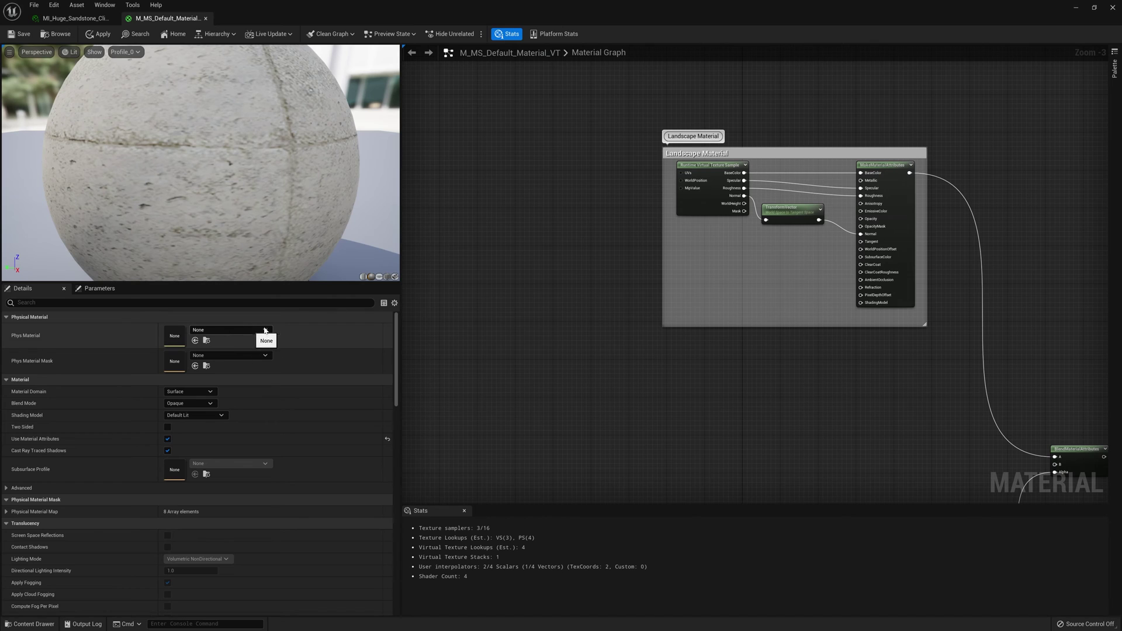
{"action": "left_click", "coordinate": [696, 169]}
{"action": "left_click", "coordinate": [233, 329]}
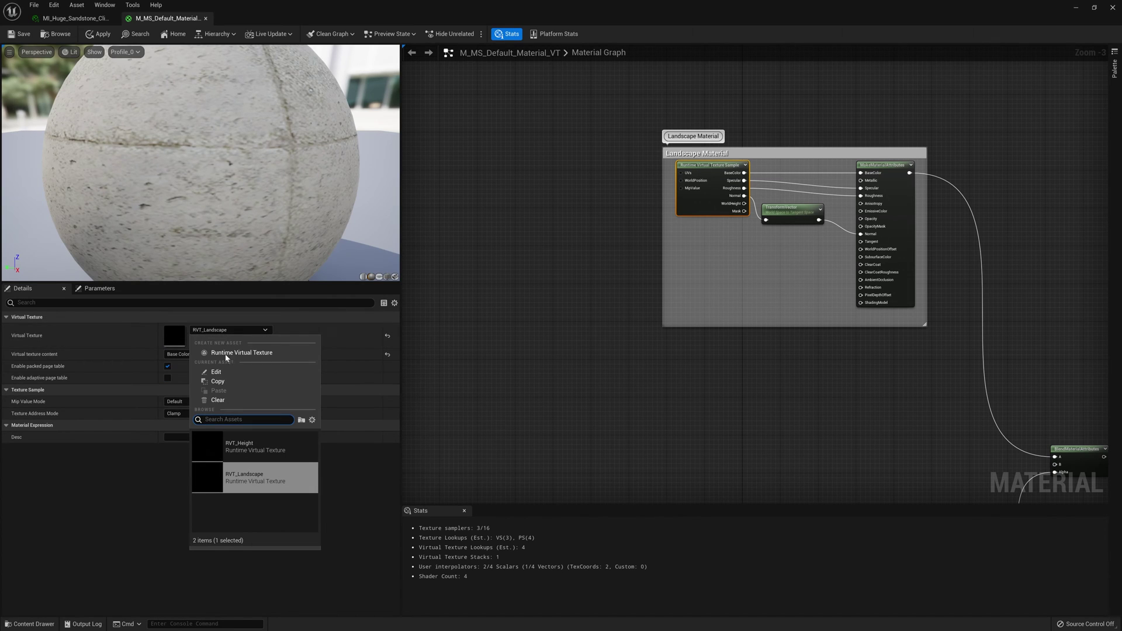
{"action": "mouse_move", "coordinate": [266, 482]}
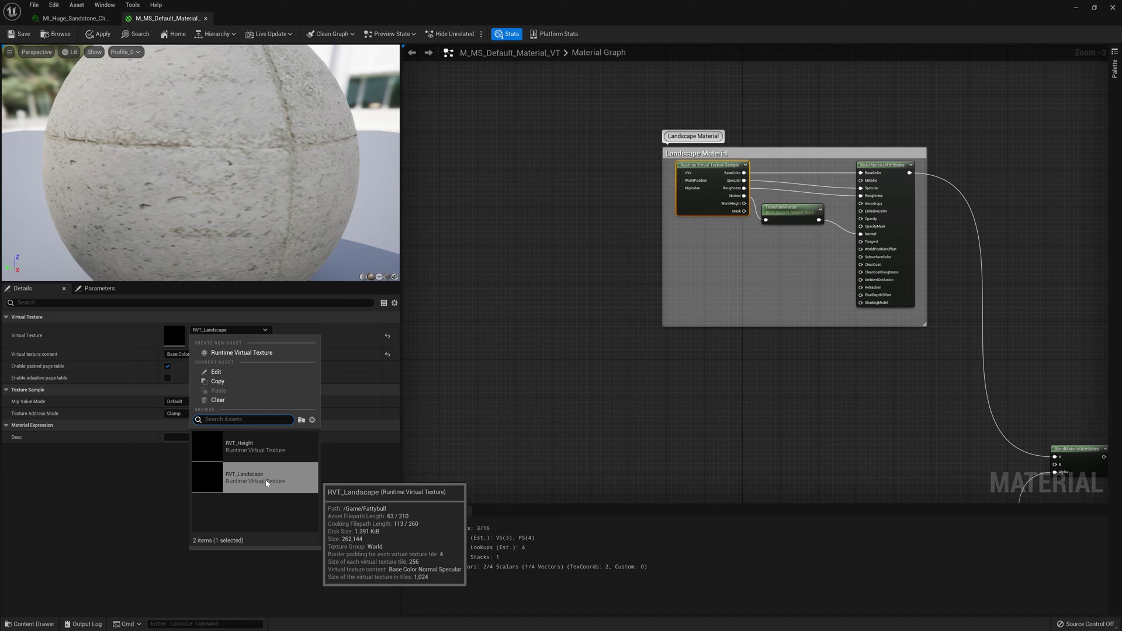
{"action": "left_click", "coordinate": [562, 151]}
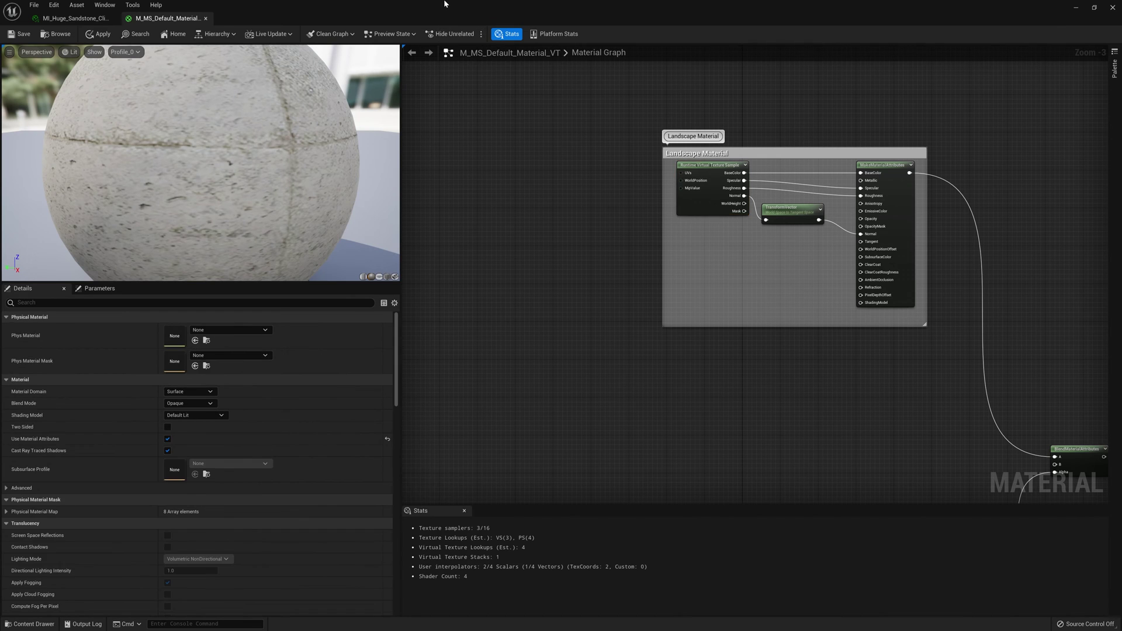
Look up the runtime virtual texture assets in the project's Fattybull content folder and return to the full-size material editor
{"action": "left_click_drag", "start_coordinate": [444, 3], "coordinate": [748, 109]}
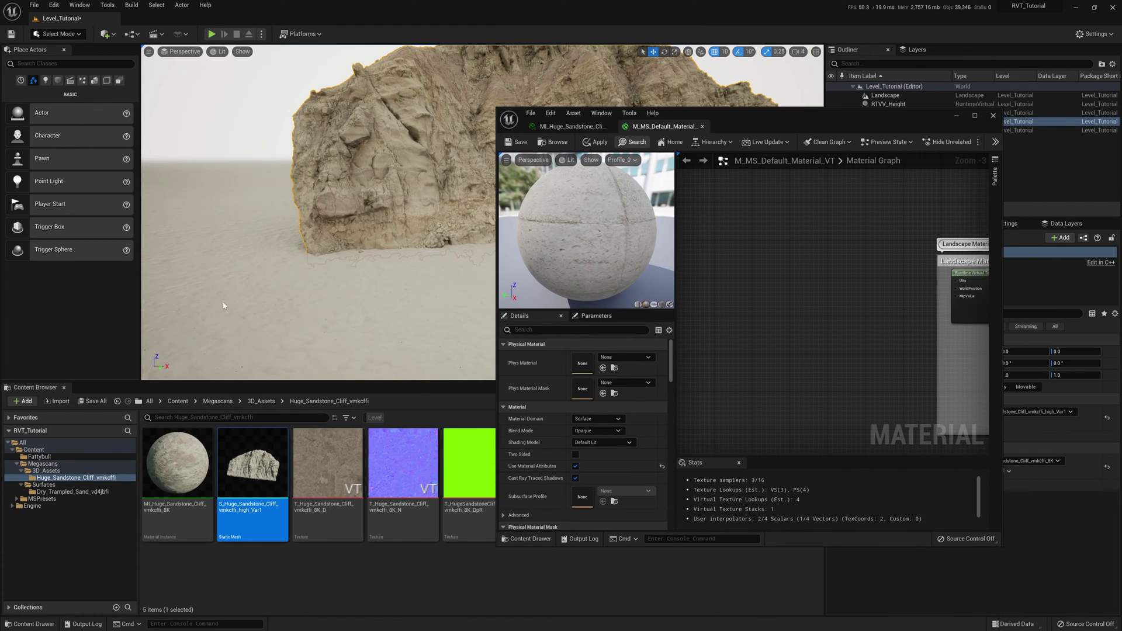
{"action": "left_click", "coordinate": [33, 449]}
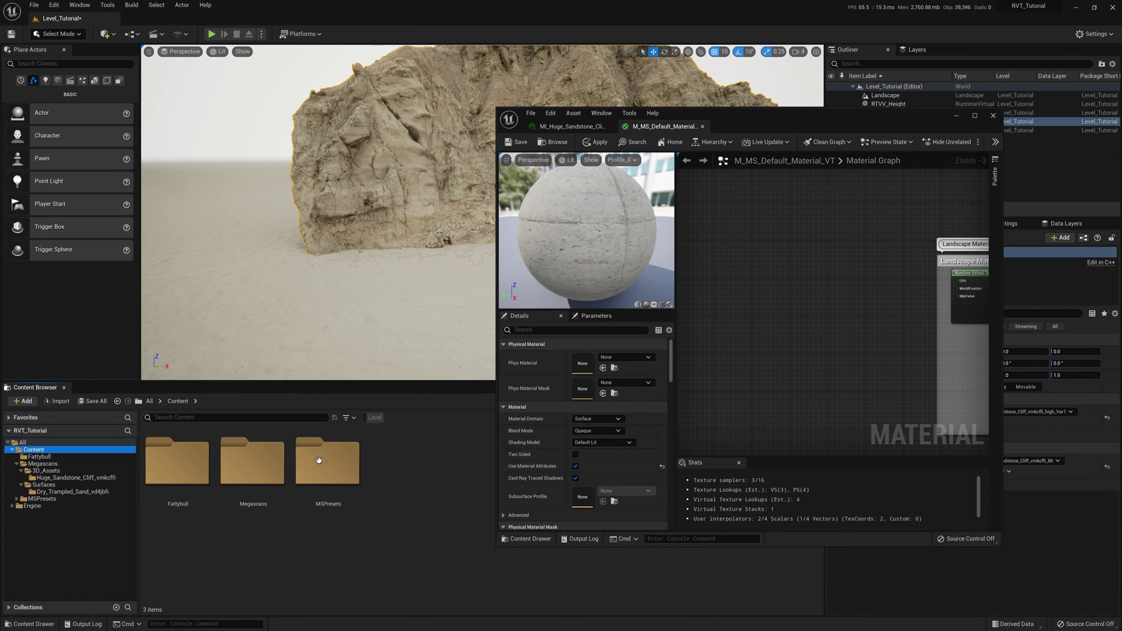
{"action": "double_click", "coordinate": [177, 461]}
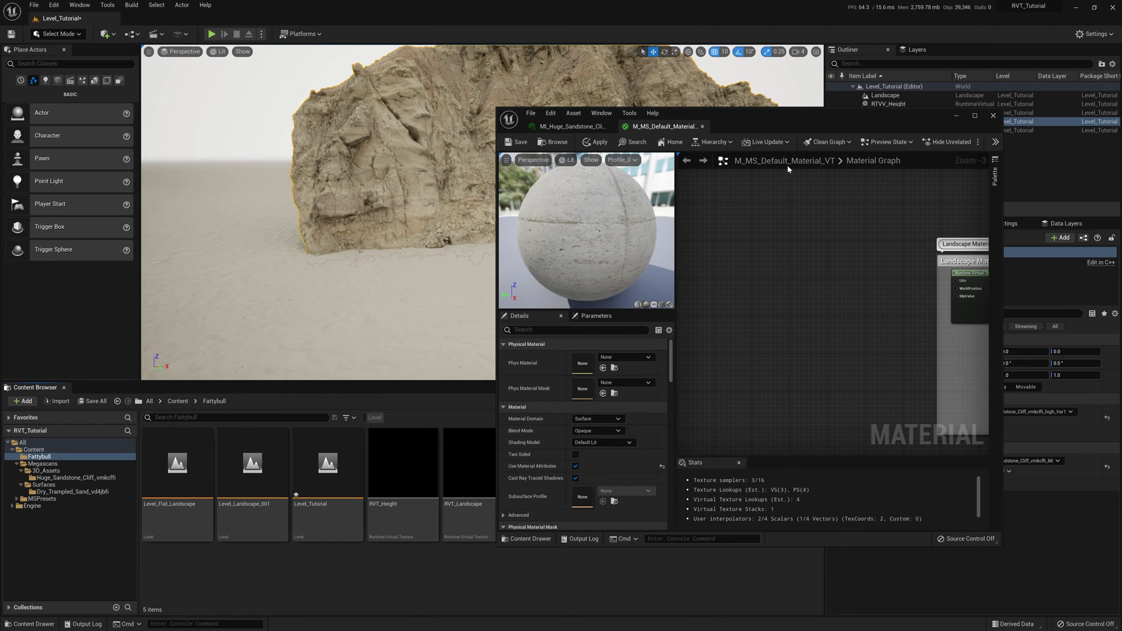
{"action": "left_click_drag", "start_coordinate": [769, 120], "coordinate": [518, 146]}
{"action": "left_click", "coordinate": [681, 102]}
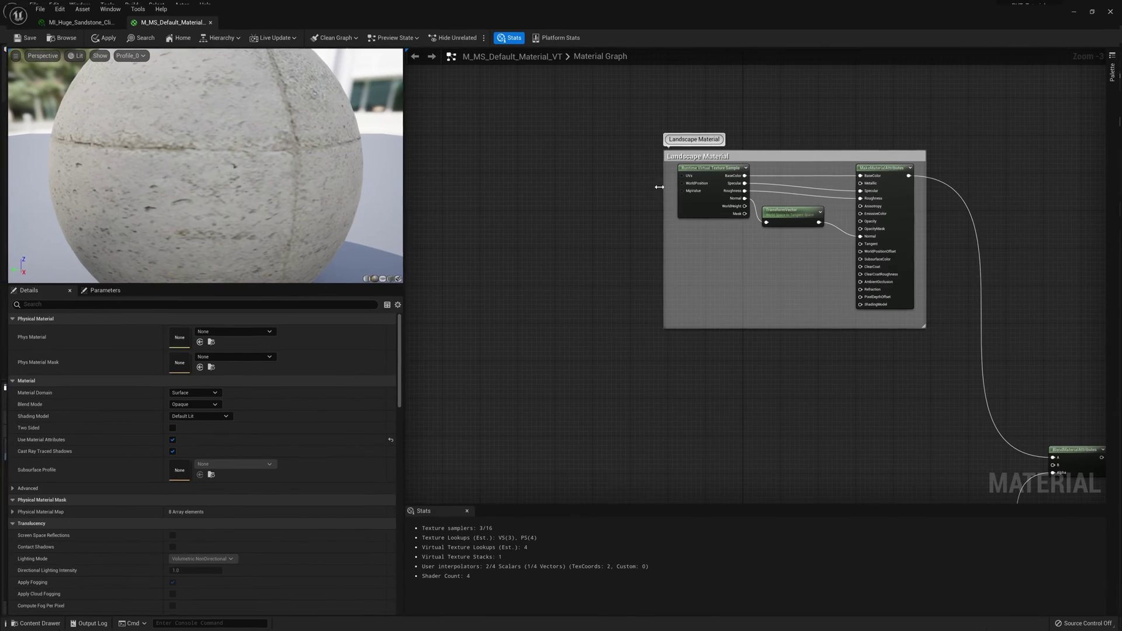
Recheck the virtual texture assignment of the Landscape Material group's sample node against the available assets
{"action": "left_click", "coordinate": [559, 180]}
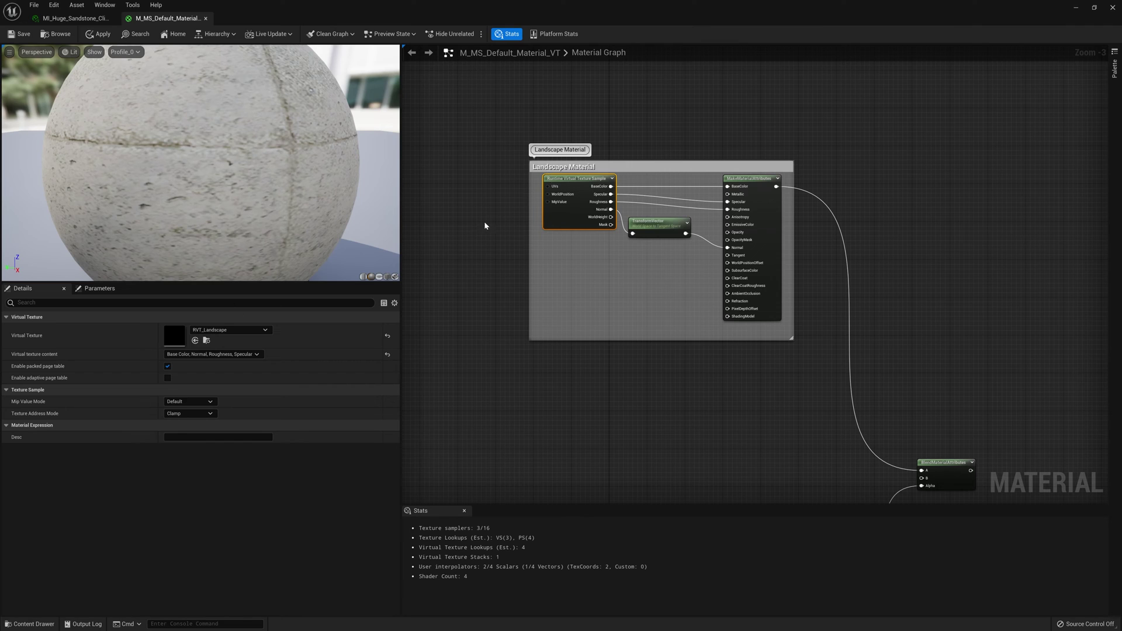
{"action": "left_click", "coordinate": [230, 330]}
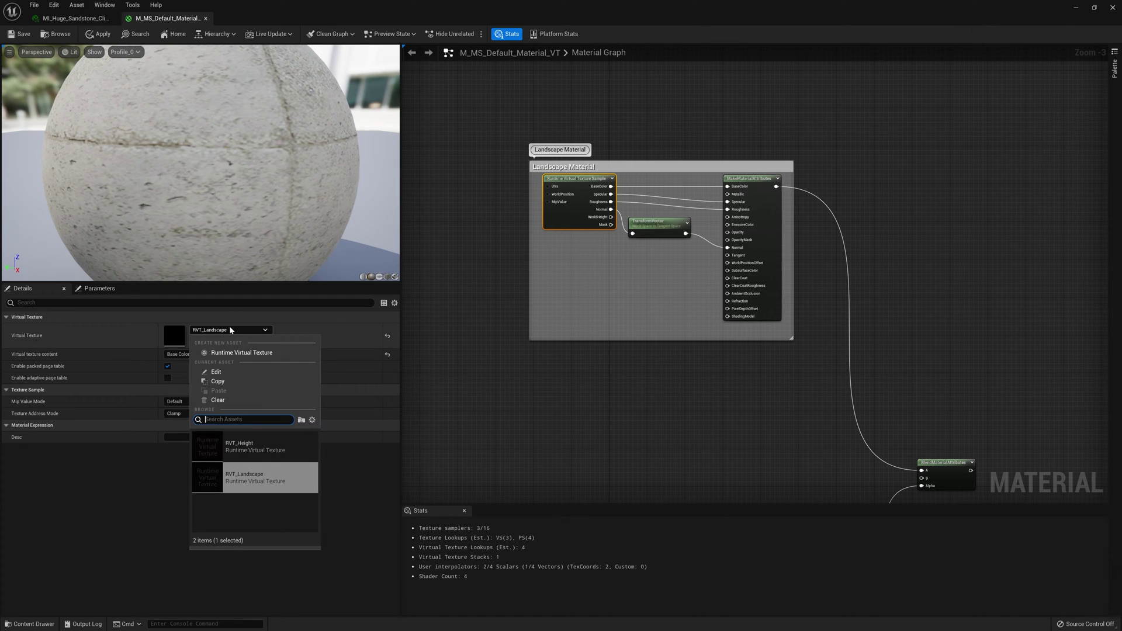
{"action": "left_click", "coordinate": [470, 274]}
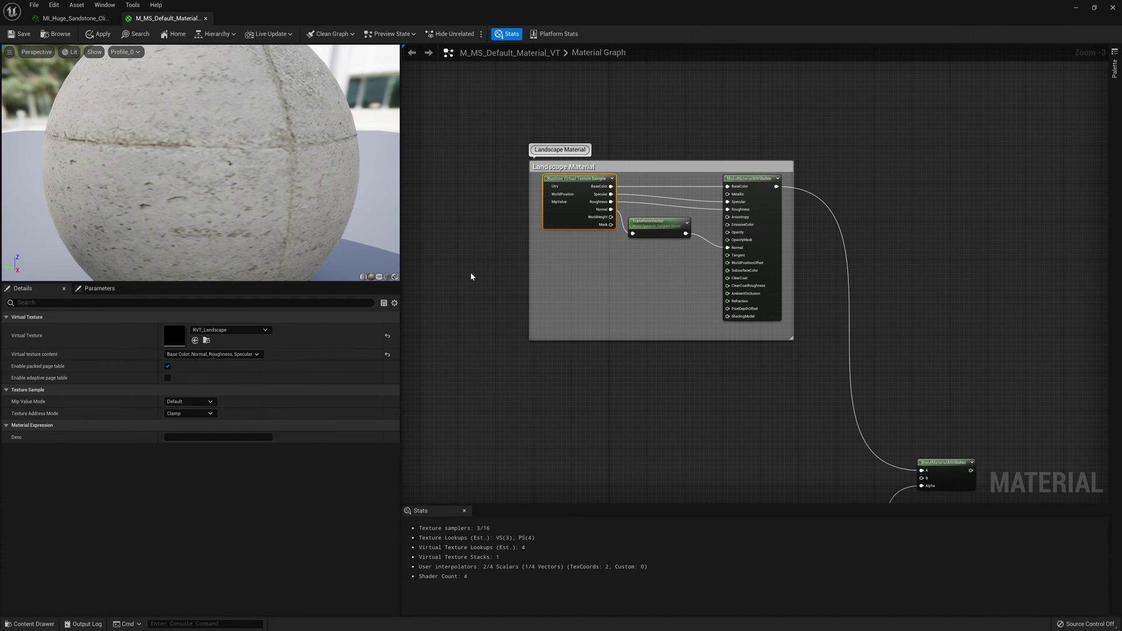
{"action": "left_click", "coordinate": [471, 276]}
Check which virtual texture and content type the Height Virtual Texture group's sample node uses
{"action": "right_click_drag", "start_coordinate": [606, 419], "coordinate": [579, 321]}
{"action": "scroll", "coordinate": [596, 332], "scroll_direction": "down", "scroll_amount": 3}
{"action": "right_click_drag", "start_coordinate": [604, 408], "coordinate": [677, 323]}
{"action": "scroll", "coordinate": [461, 431], "scroll_direction": "up", "scroll_amount": 1}
{"action": "right_click_drag", "start_coordinate": [460, 431], "coordinate": [556, 416]}
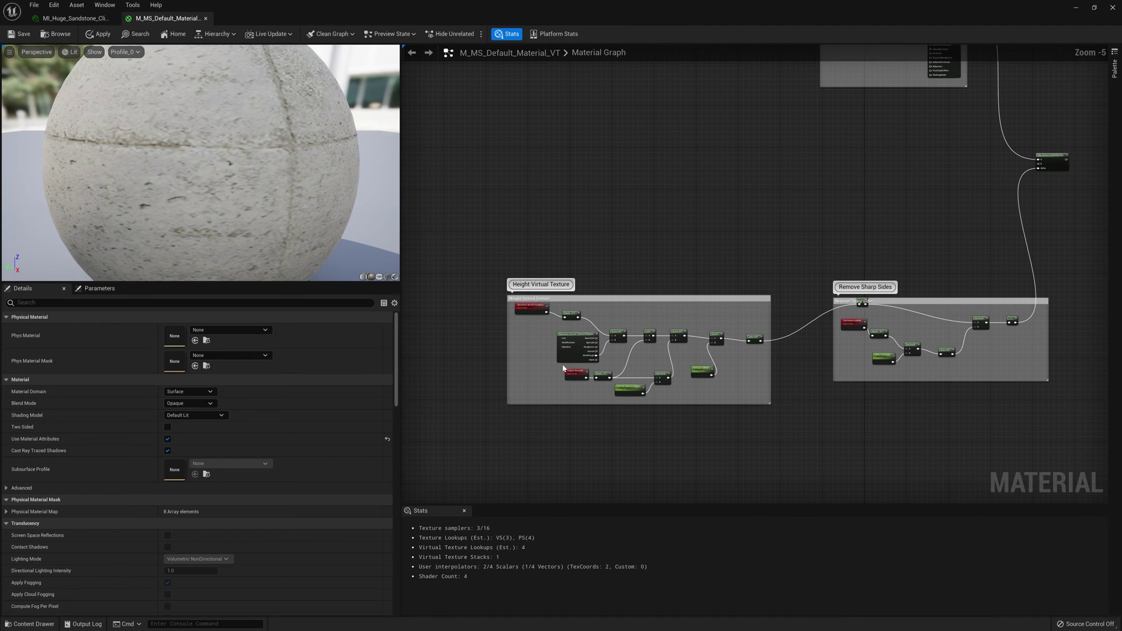
{"action": "left_click", "coordinate": [576, 337]}
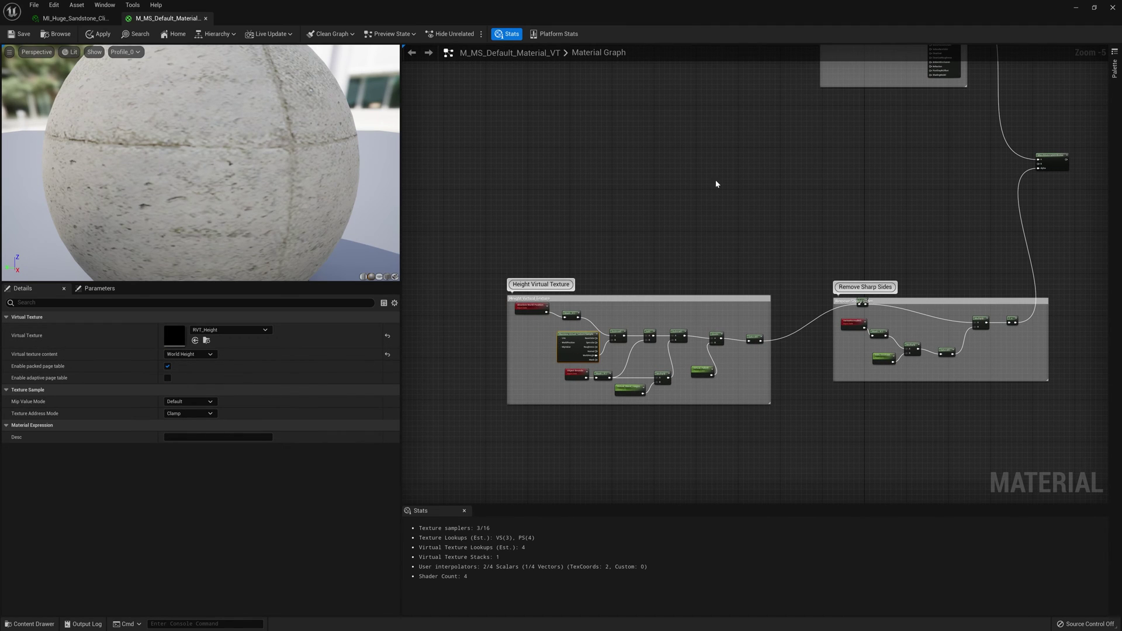
Examine the node chain in the Remove Sharp Sides group, including its first 1-x node
{"action": "right_click_drag", "start_coordinate": [714, 210], "coordinate": [594, 235]}
{"action": "scroll", "coordinate": [739, 306], "scroll_direction": "up", "scroll_amount": 3}
{"action": "scroll", "coordinate": [739, 306], "scroll_direction": "down", "scroll_amount": 3}
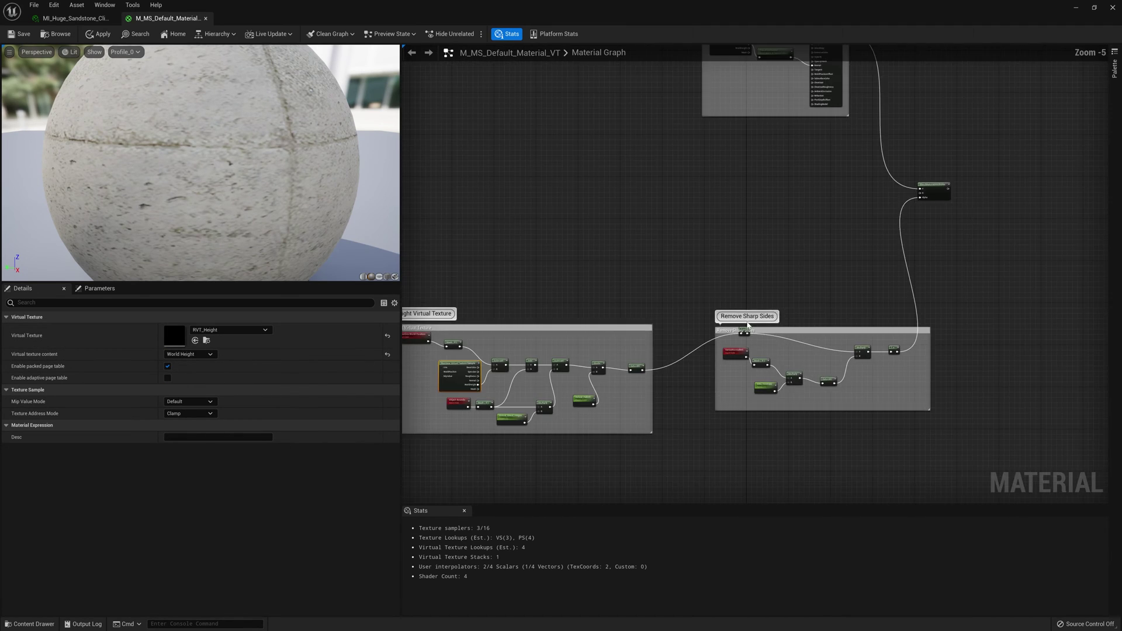
{"action": "right_click_drag", "start_coordinate": [757, 297], "coordinate": [682, 273]}
{"action": "scroll", "coordinate": [684, 273], "scroll_direction": "up", "scroll_amount": 3}
{"action": "left_click", "coordinate": [663, 328]}
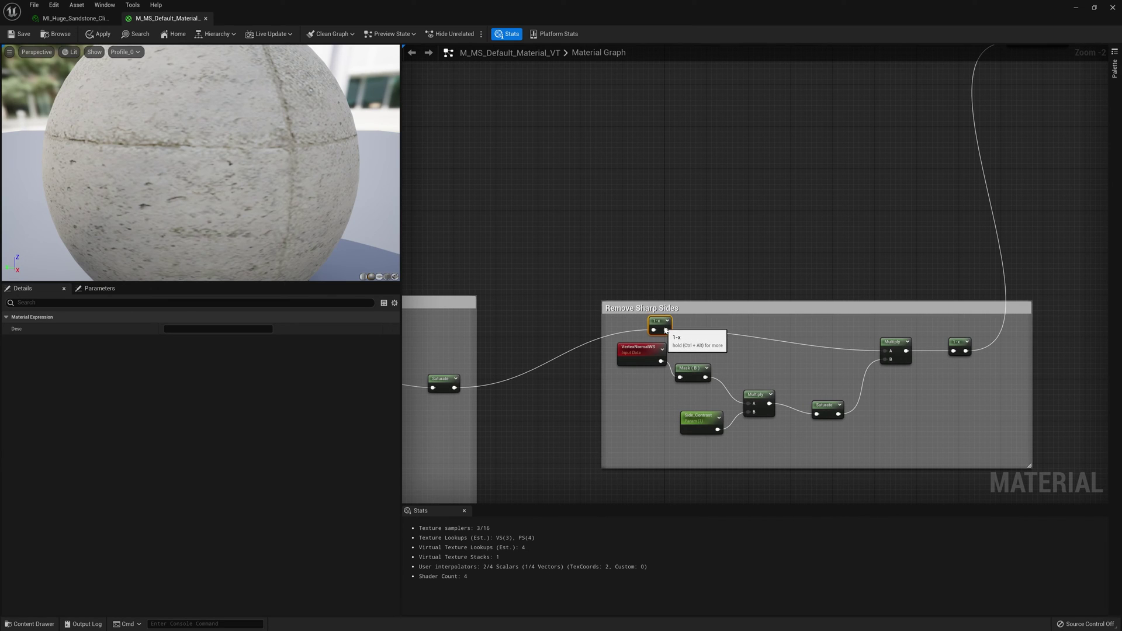
{"action": "left_click_drag", "start_coordinate": [686, 303], "coordinate": [684, 255]}
{"action": "right_click_drag", "start_coordinate": [684, 255], "coordinate": [602, 371]}
Select the Landscape Material, Height Virtual Texture and Remove Sharp Sides groups with the BlendMaterialAttributes node and move them up around the Adjustments group
{"action": "scroll", "coordinate": [746, 193], "scroll_direction": "down", "scroll_amount": 5}
{"action": "right_click_drag", "start_coordinate": [746, 193], "coordinate": [858, 292]}
{"action": "left_click_drag", "start_coordinate": [944, 470], "coordinate": [563, 162]}
{"action": "right_click_drag", "start_coordinate": [674, 211], "coordinate": [510, 277]}
{"action": "left_click_drag", "start_coordinate": [621, 274], "coordinate": [688, 60]}
{"action": "right_click_drag", "start_coordinate": [584, 150], "coordinate": [546, 284]}
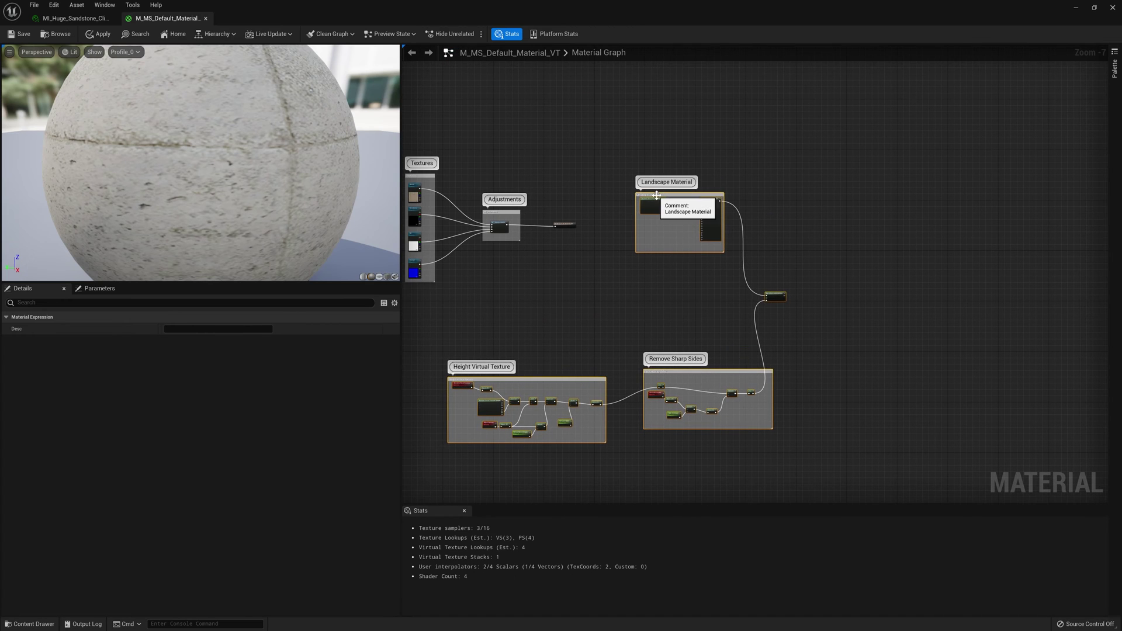
{"action": "left_click_drag", "start_coordinate": [657, 195], "coordinate": [654, 84]}
Shift the material output node towards the BlendMaterialAttributes node and connect the MF_ObjAdjustments result to the blend's B input
{"action": "scroll", "coordinate": [543, 227], "scroll_direction": "up", "scroll_amount": 3}
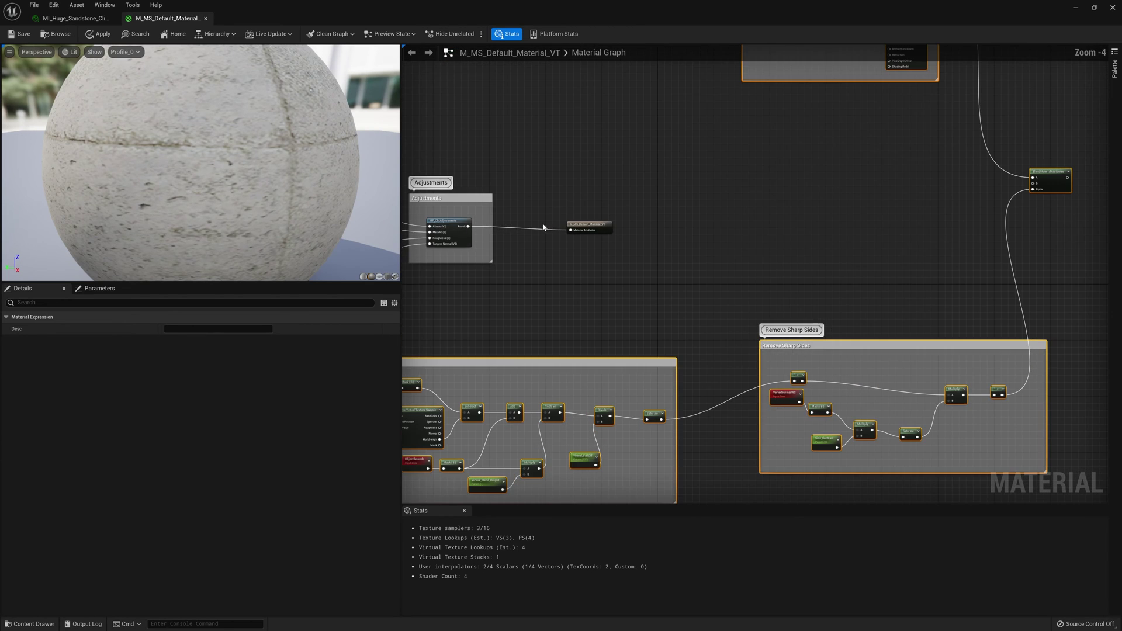
{"action": "right_click_drag", "start_coordinate": [493, 229], "coordinate": [700, 223]}
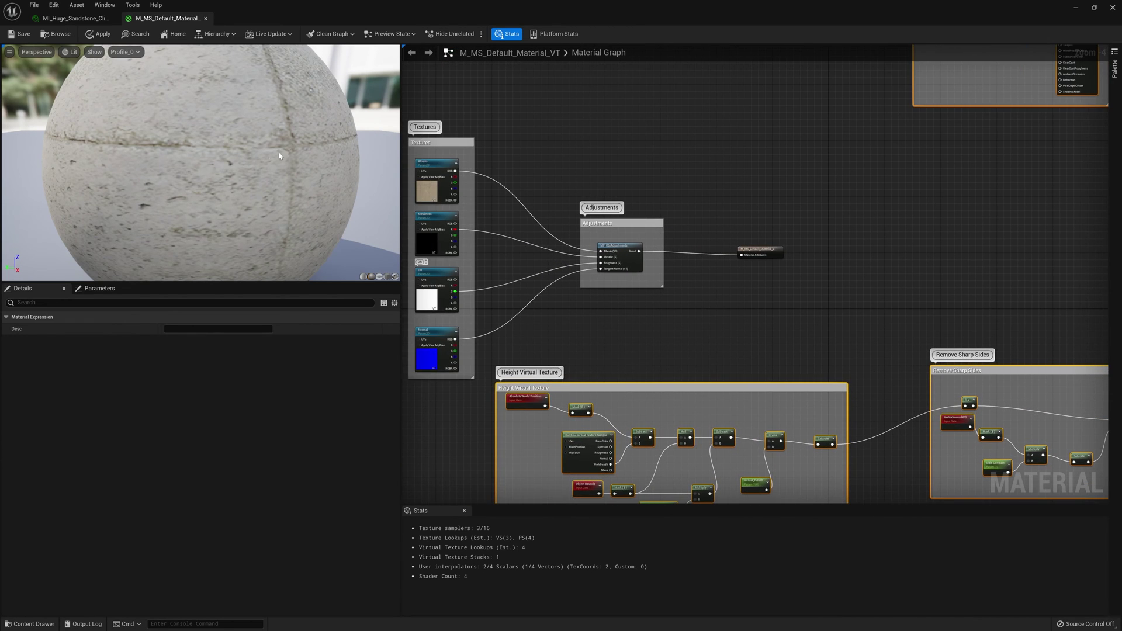
{"action": "right_click_drag", "start_coordinate": [652, 192], "coordinate": [499, 198]}
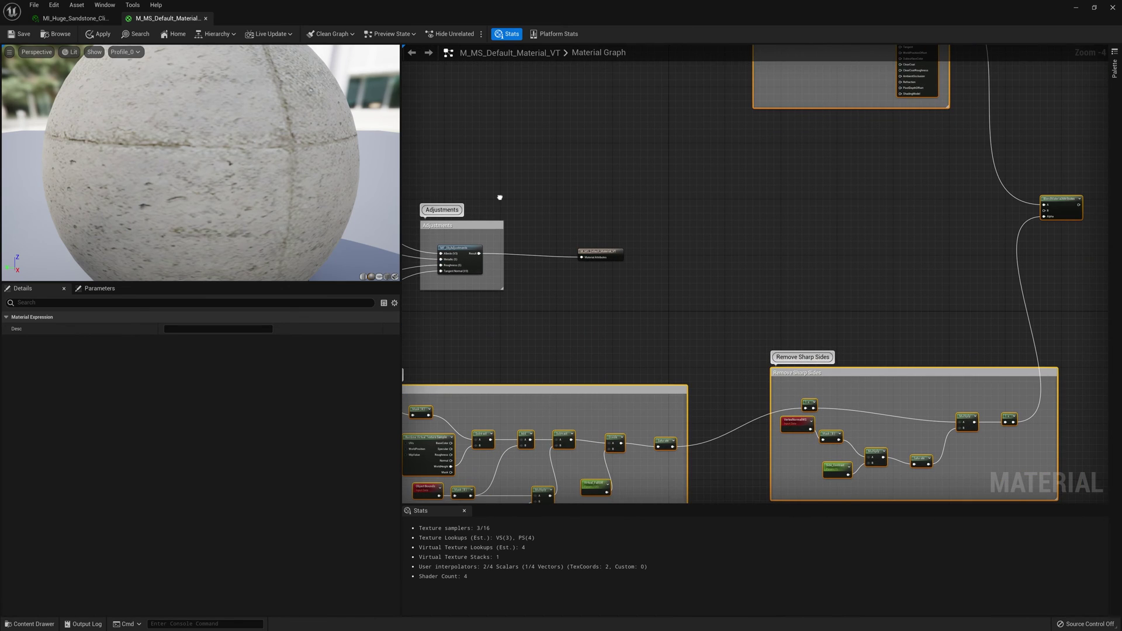
{"action": "left_click_drag", "start_coordinate": [610, 251], "coordinate": [985, 262]}
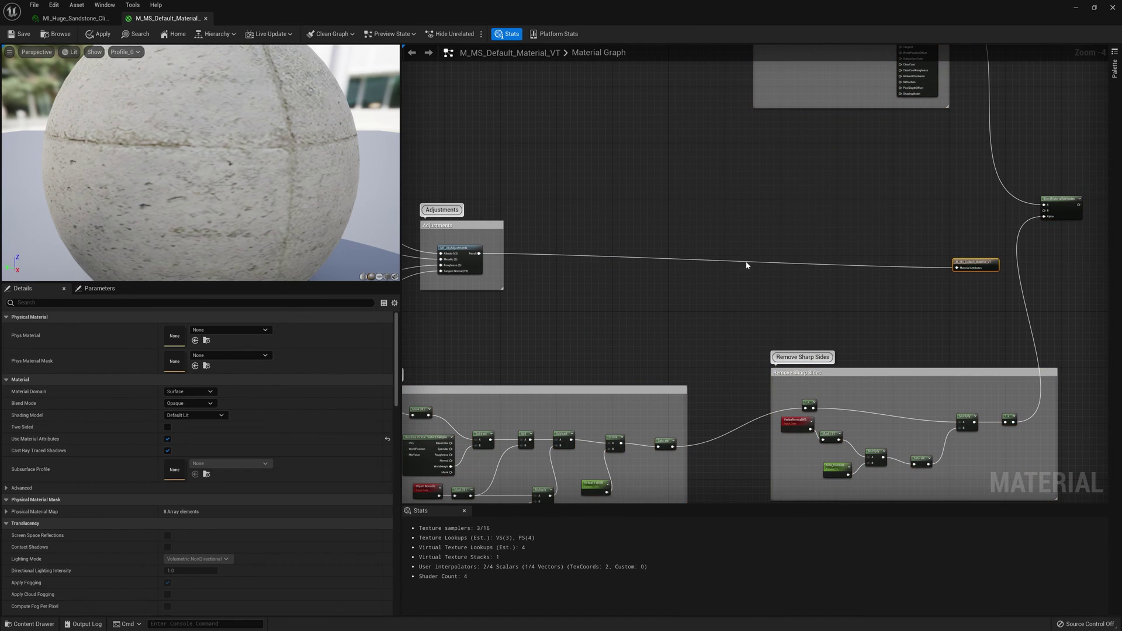
{"action": "left_click_drag", "start_coordinate": [478, 253], "coordinate": [1047, 214]}
Break the link into the output node's Material Attributes and place the node just past BlendMaterialAttributes
{"action": "right_click_drag", "start_coordinate": [635, 268], "coordinate": [647, 191]}
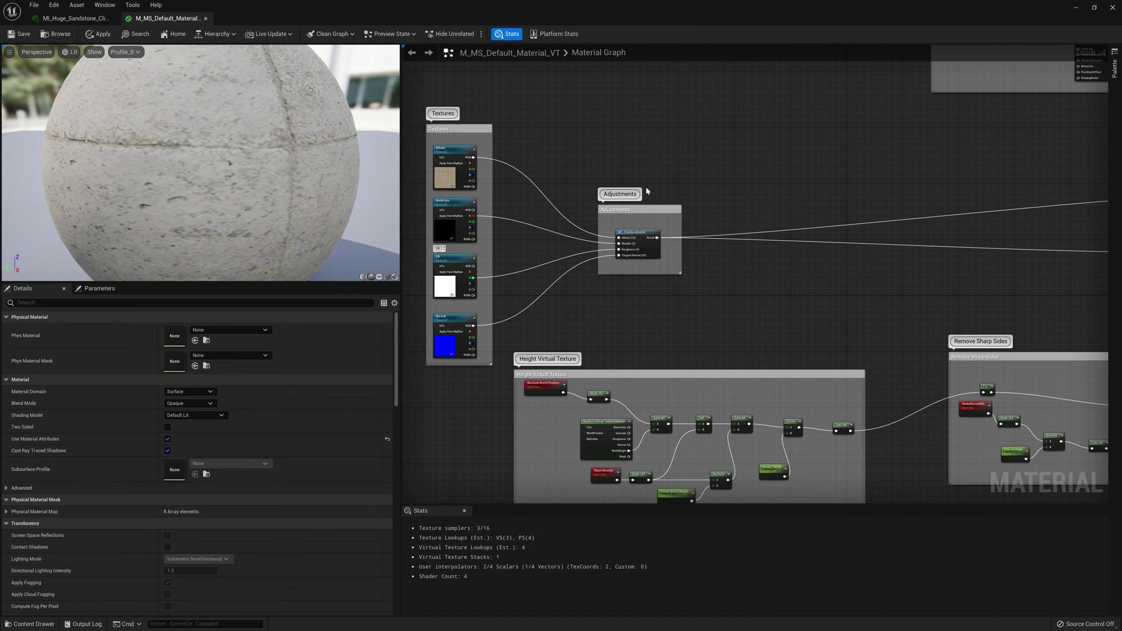
{"action": "right_click_drag", "start_coordinate": [813, 290], "coordinate": [450, 289]}
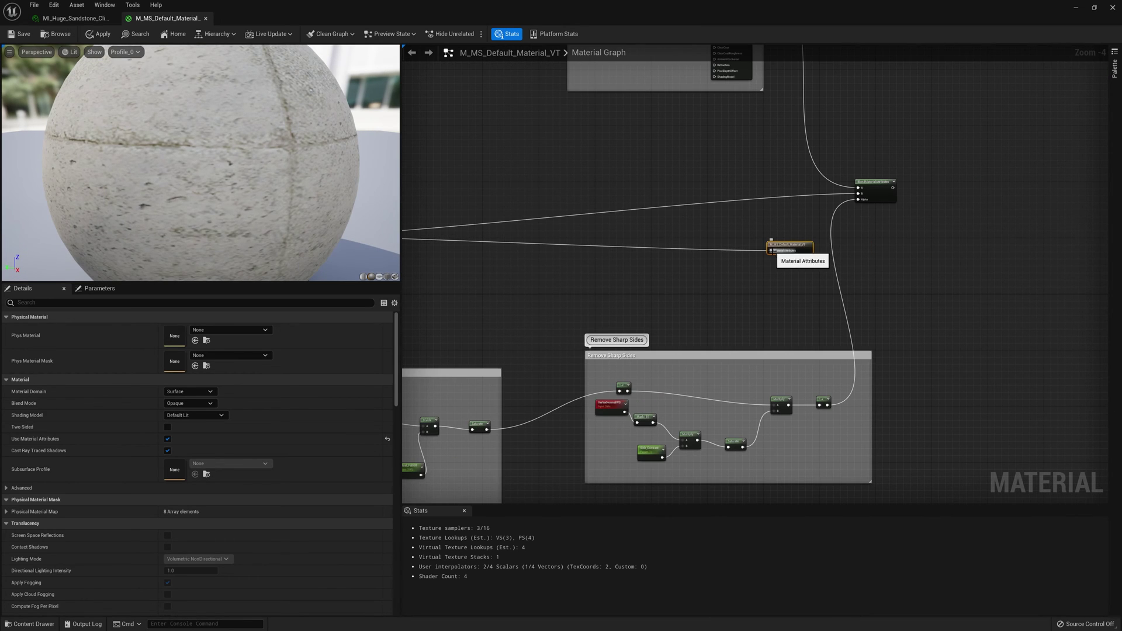
{"action": "left_click", "coordinate": [772, 250], "text": "alt"}
{"action": "left_click_drag", "start_coordinate": [790, 247], "coordinate": [804, 250]}
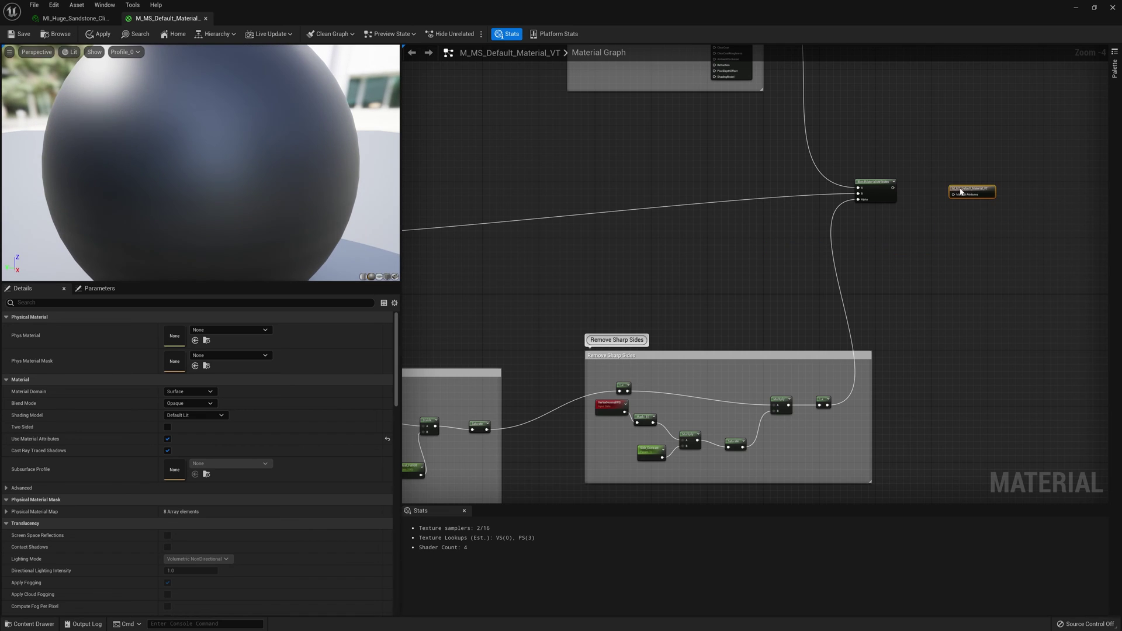
{"action": "right_click_drag", "start_coordinate": [961, 192], "coordinate": [782, 268]}
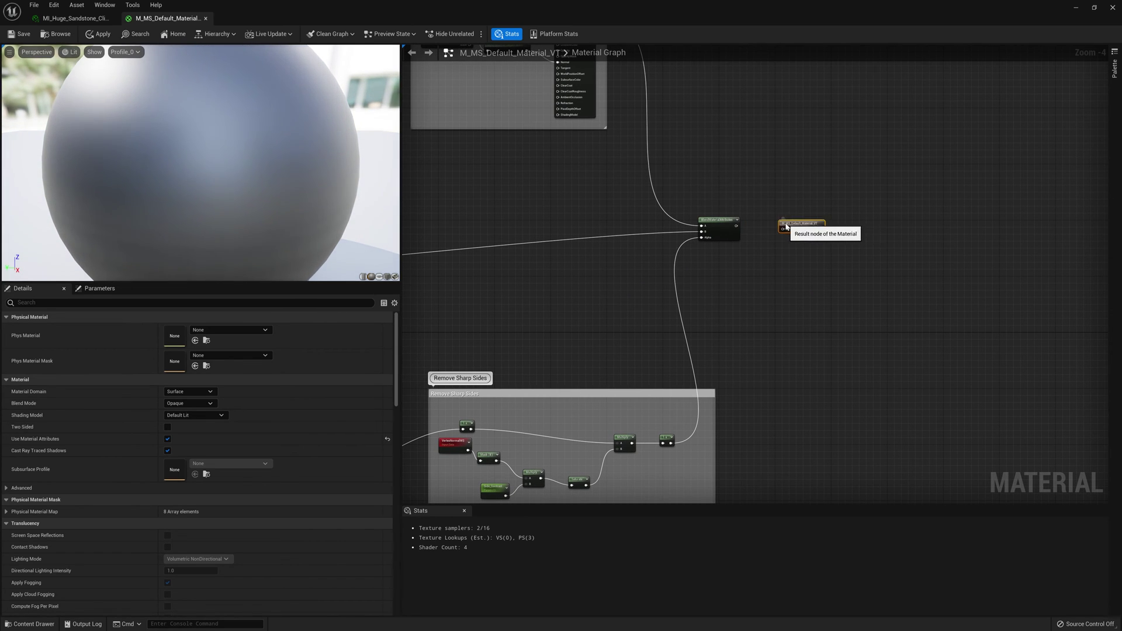
Connect the BlendMaterialAttributes output to the Material Attributes input of M_MS_Default_Material_VT and apply the material
{"action": "scroll", "coordinate": [793, 232], "scroll_direction": "up", "scroll_amount": 3}
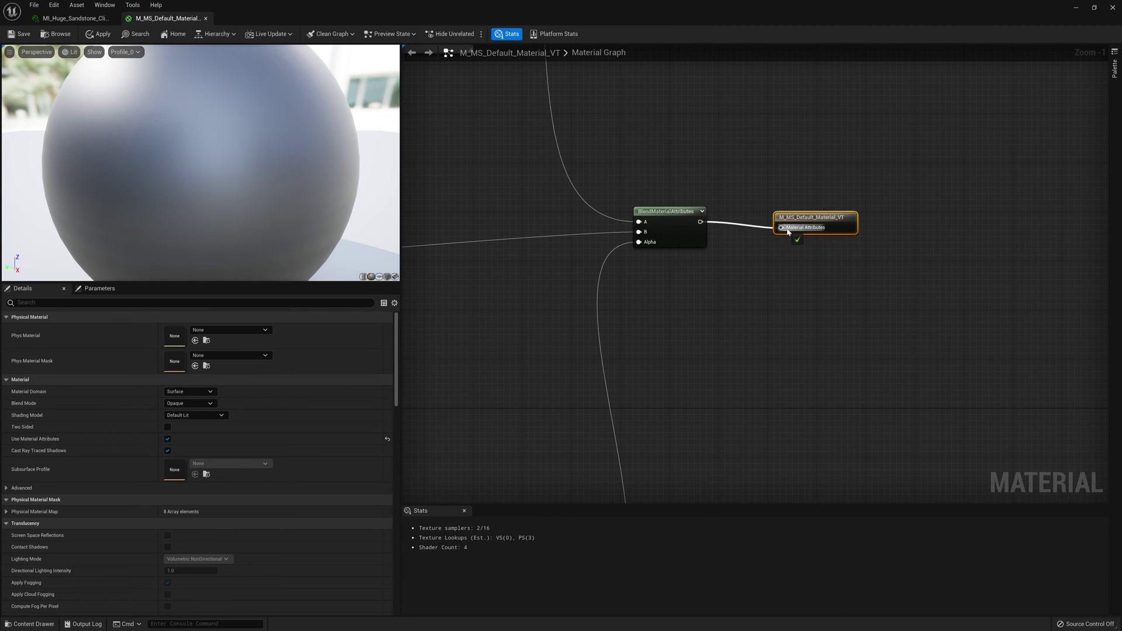
{"action": "scroll", "coordinate": [774, 280], "scroll_direction": "down", "scroll_amount": 5}
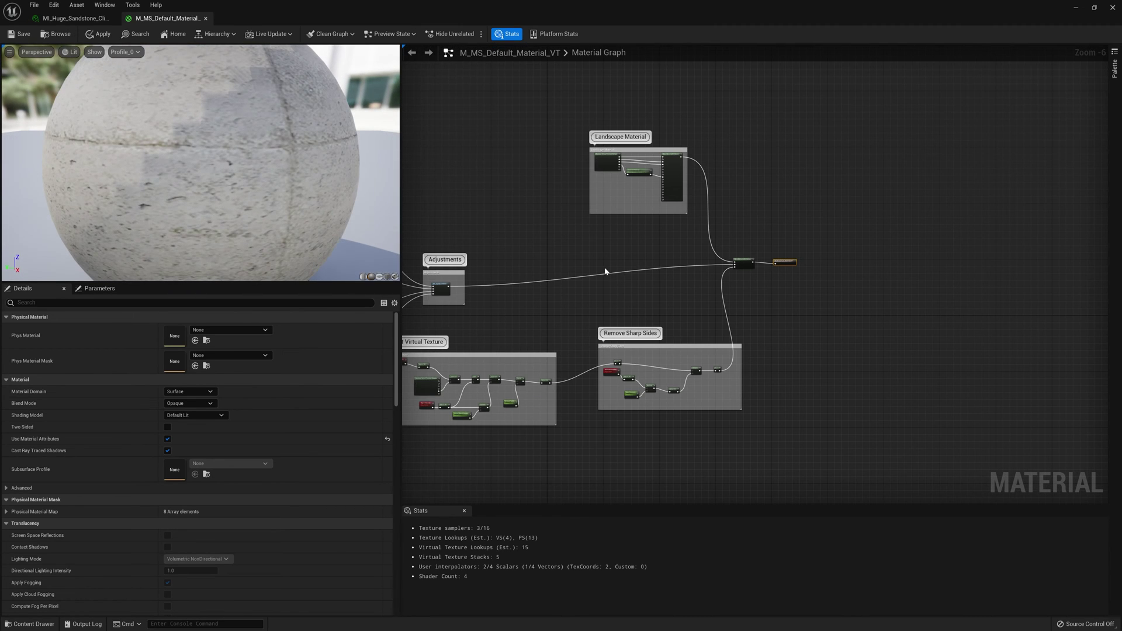
{"action": "right_click_drag", "start_coordinate": [605, 271], "coordinate": [717, 271]}
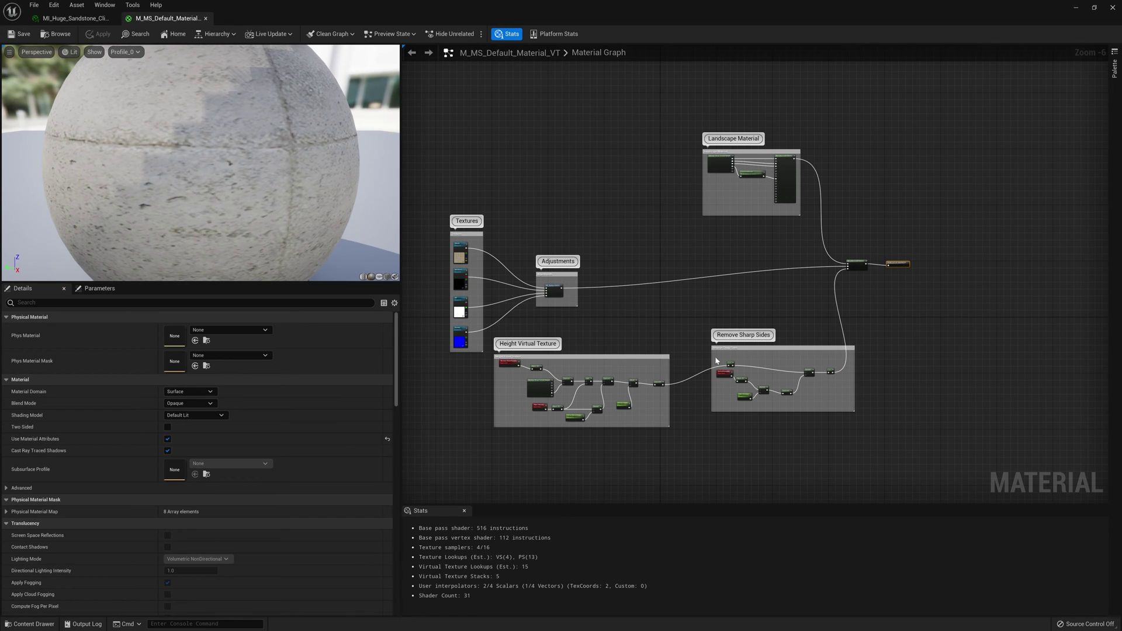
Move the Height Virtual Texture and Remove Sharp Sides comment groups closer to the BlendMaterialAttributes node
{"action": "left_click_drag", "start_coordinate": [652, 363], "coordinate": [679, 359]}
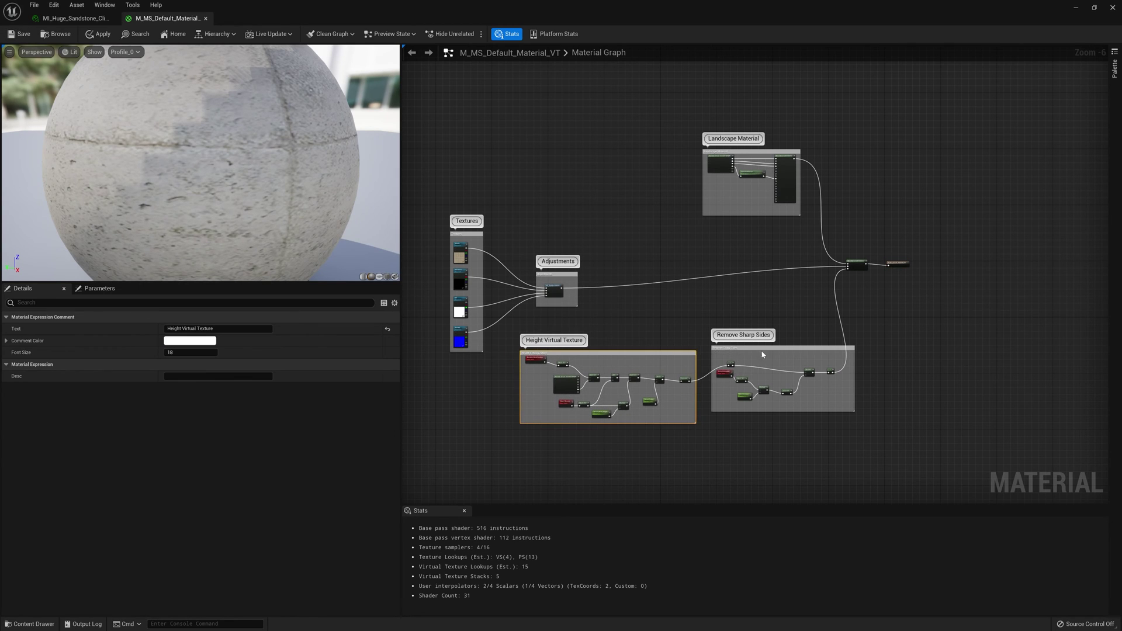
{"action": "left_click_drag", "start_coordinate": [765, 350], "coordinate": [796, 360]}
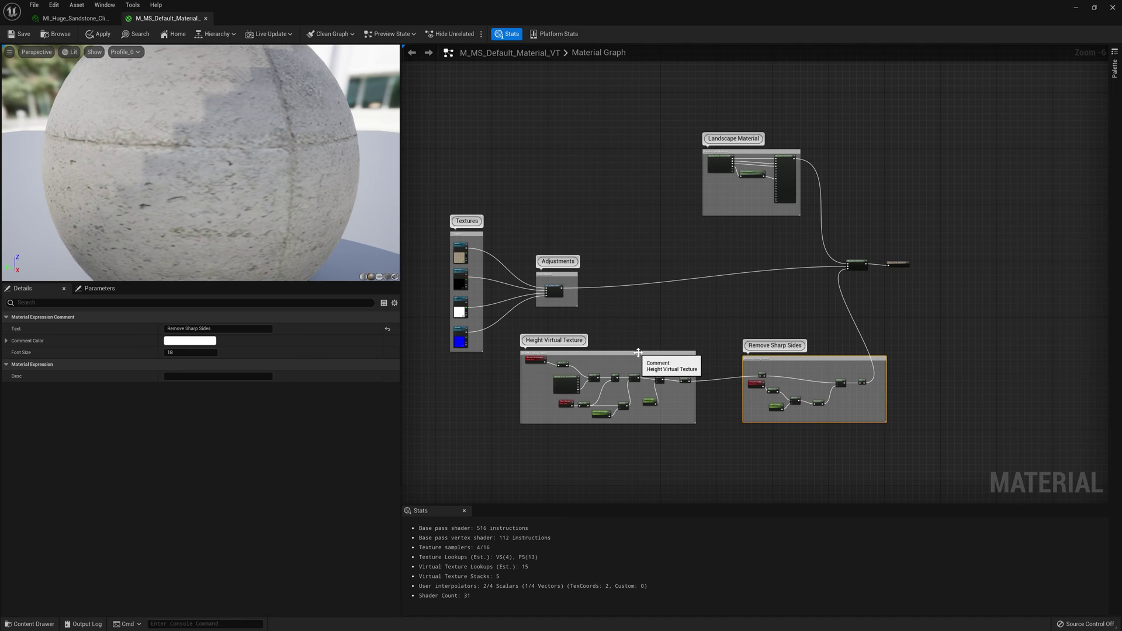
{"action": "left_click_drag", "start_coordinate": [638, 352], "coordinate": [665, 362]}
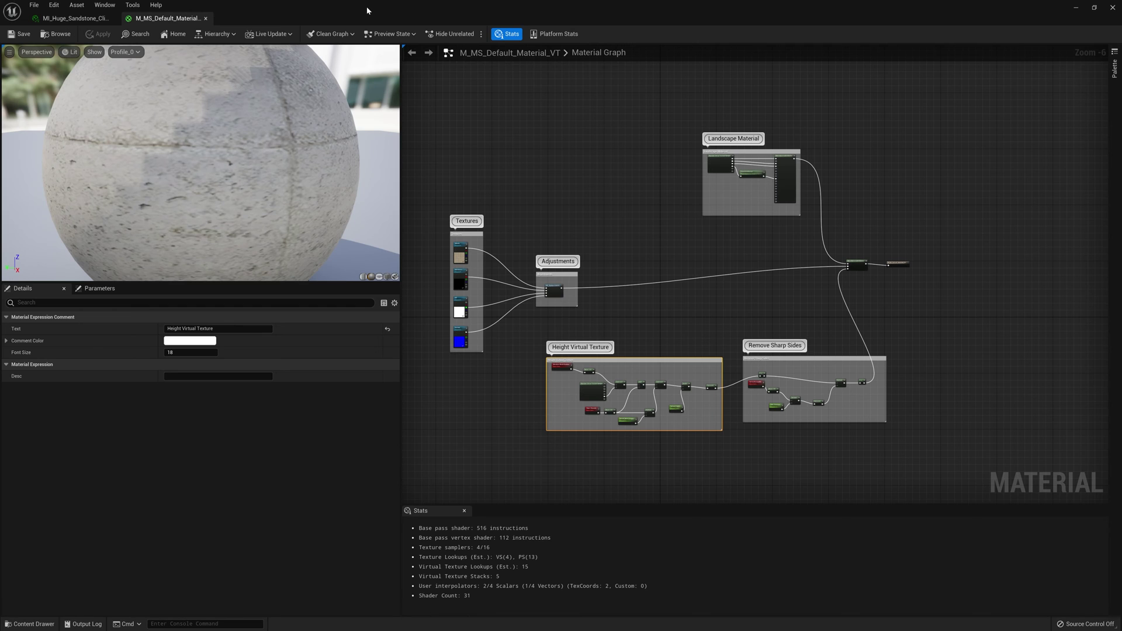
Minimize the material editor to get back to the level, and save the current level
{"action": "left_click_drag", "start_coordinate": [367, 10], "coordinate": [482, 297]}
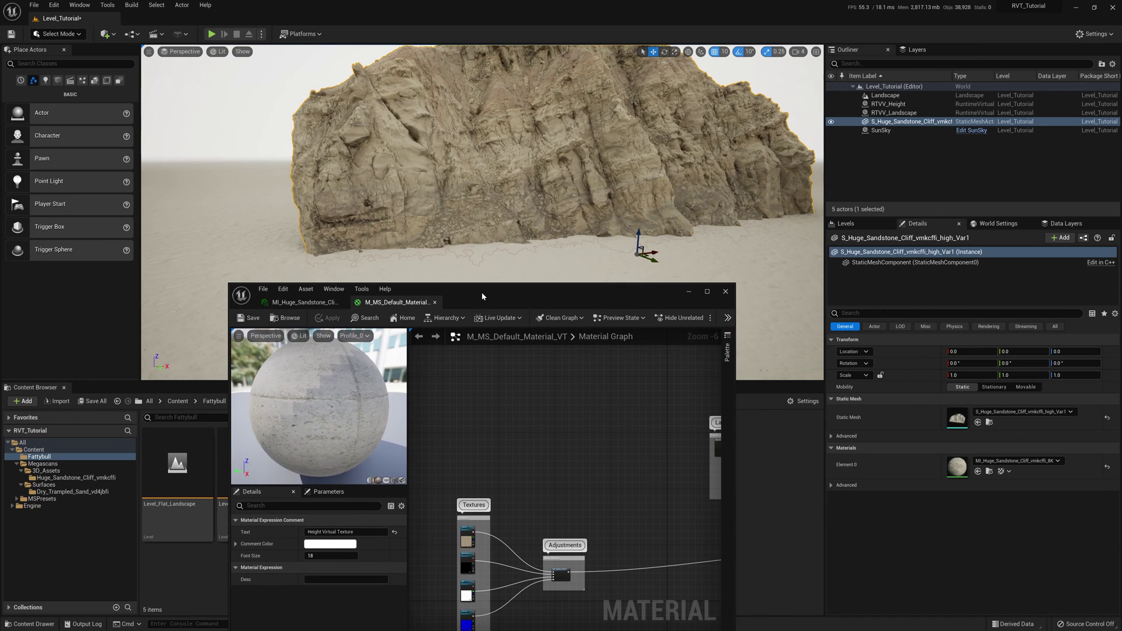
{"action": "left_click", "coordinate": [689, 291]}
{"action": "mouse_move", "coordinate": [425, 280]}
{"action": "right_mouse_down"}
{"action": "mouse_move", "coordinate": [461, 298]}
{"action": "mouse_move", "coordinate": [426, 280]}
{"action": "right_mouse_up"}
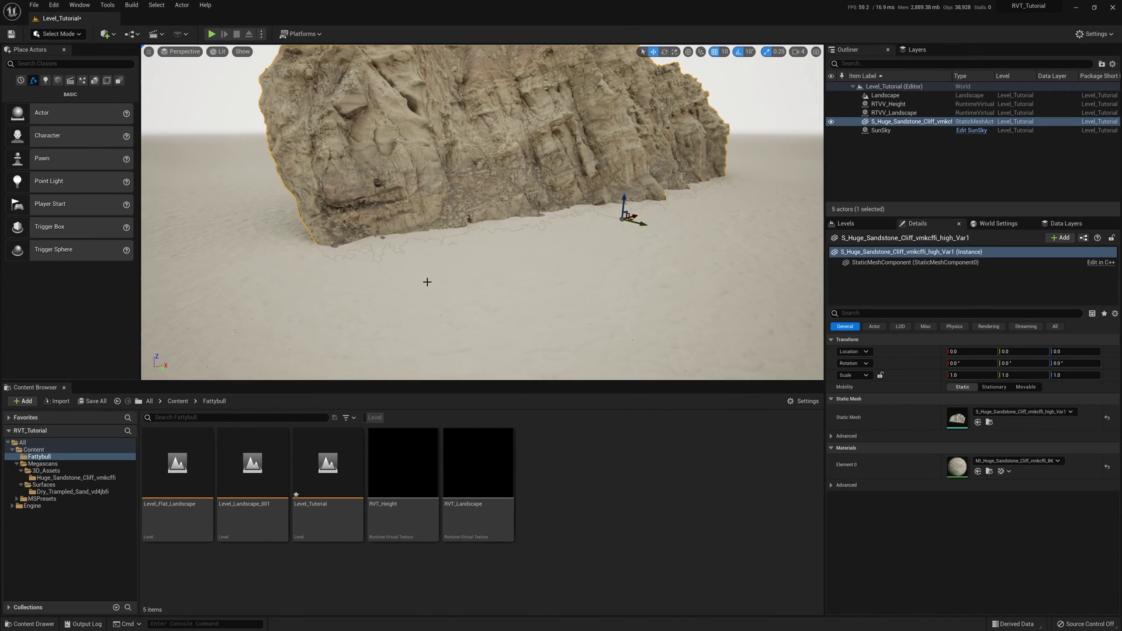
{"action": "left_click", "coordinate": [34, 5]}
{"action": "left_click", "coordinate": [58, 105]}
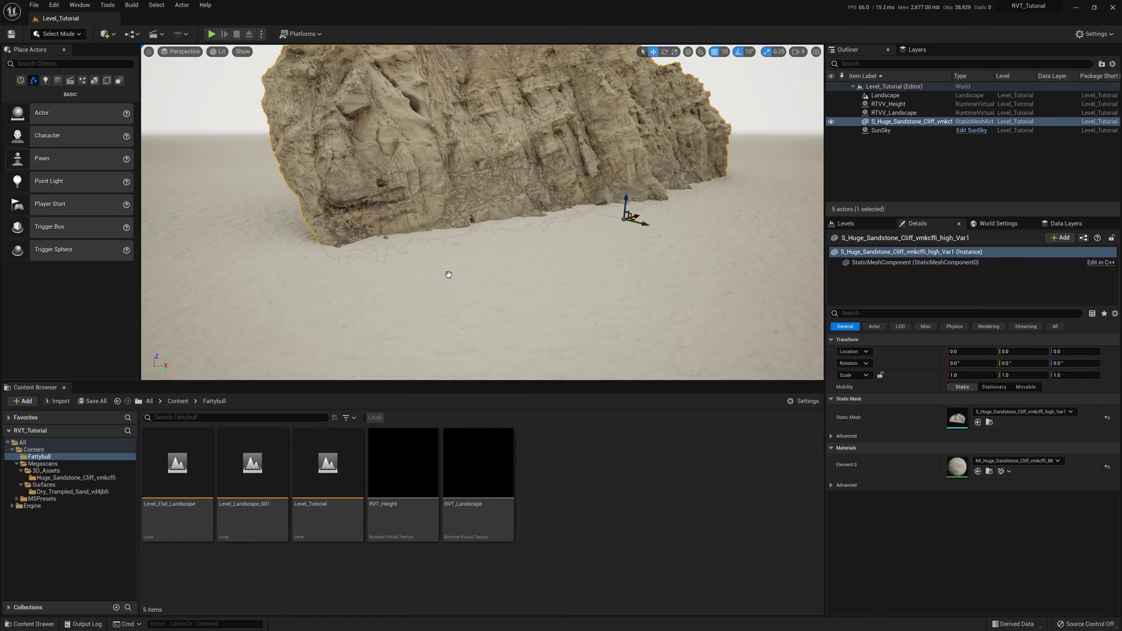
Lower the sandstone cliff into the sand to a Z location of -10
{"action": "left_click_drag", "start_coordinate": [448, 272], "coordinate": [444, 269]}
{"action": "right_click_drag", "start_coordinate": [465, 271], "coordinate": [444, 263]}
{"action": "left_click_drag", "start_coordinate": [496, 251], "coordinate": [475, 209]}
{"action": "mouse_move", "coordinate": [583, 244]}
{"action": "left_mouse_down"}
{"action": "mouse_move", "coordinate": [583, 208]}
{"action": "mouse_move", "coordinate": [583, 292]}
{"action": "mouse_move", "coordinate": [593, 147]}
{"action": "mouse_move", "coordinate": [586, 267]}
{"action": "mouse_move", "coordinate": [571, 144]}
{"action": "mouse_move", "coordinate": [566, 263]}
{"action": "mouse_move", "coordinate": [567, 250]}
{"action": "left_mouse_up"}
{"action": "right_click_drag", "start_coordinate": [566, 250], "coordinate": [468, 251]}
Open the cliff's material instance beside the viewport and set Virtual_FallOff to about 52.14
{"action": "double_click", "coordinate": [957, 466]}
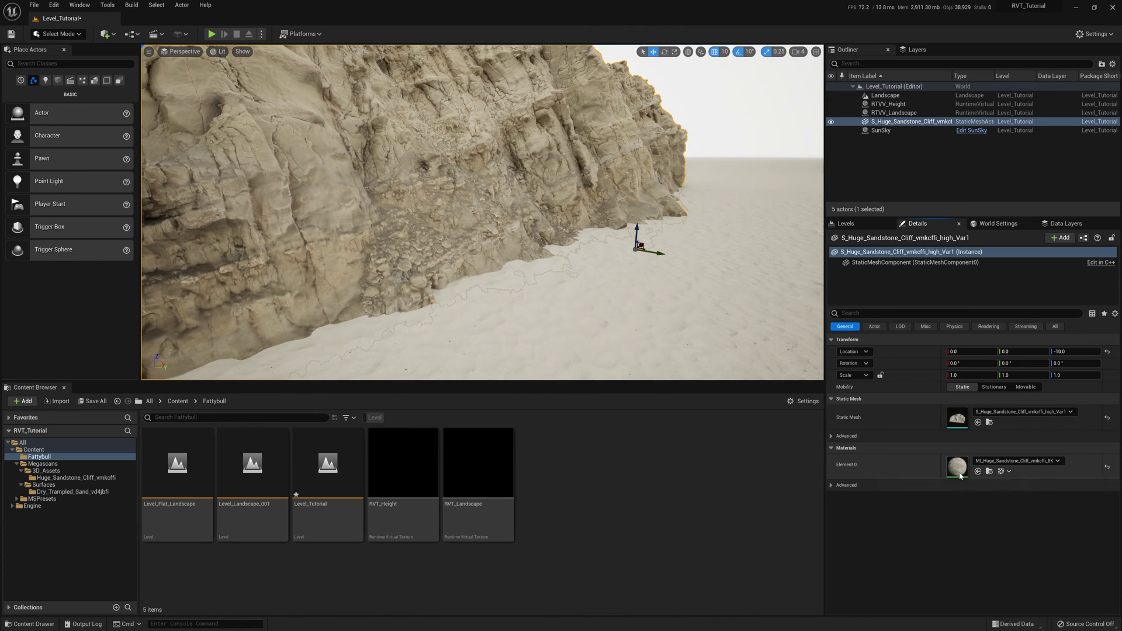
{"action": "scroll", "coordinate": [495, 324], "scroll_direction": "down", "scroll_amount": 5}
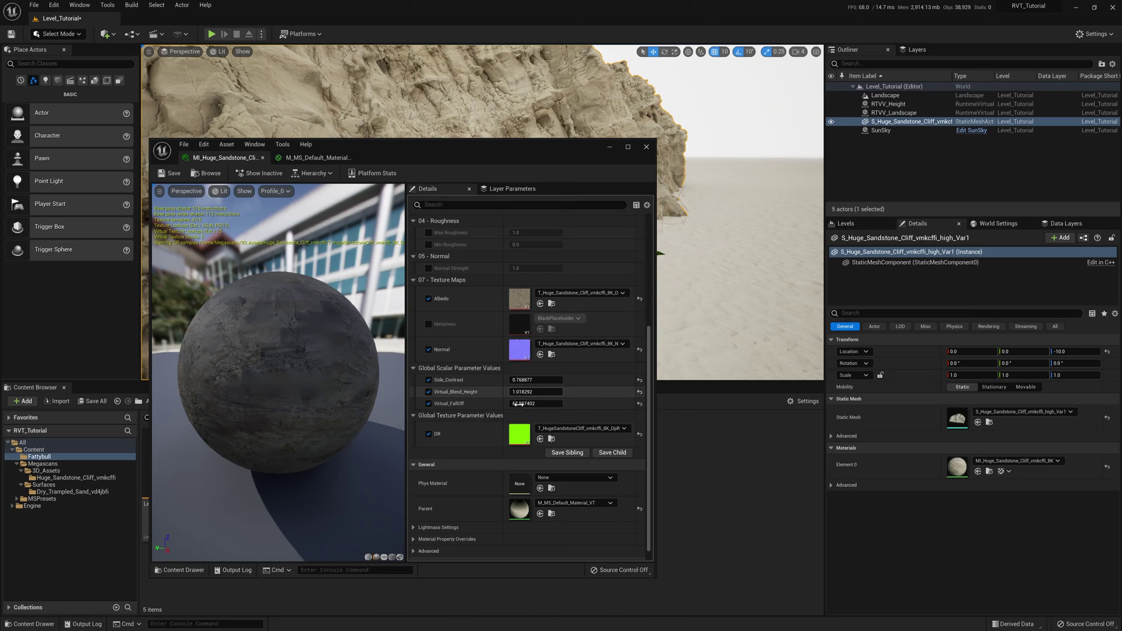
{"action": "mouse_move", "coordinate": [528, 403]}
{"action": "left_mouse_down"}
{"action": "mouse_move", "coordinate": [585, 403]}
{"action": "mouse_move", "coordinate": [544, 403]}
{"action": "left_mouse_up"}
{"action": "left_click_drag", "start_coordinate": [475, 154], "coordinate": [907, 155]}
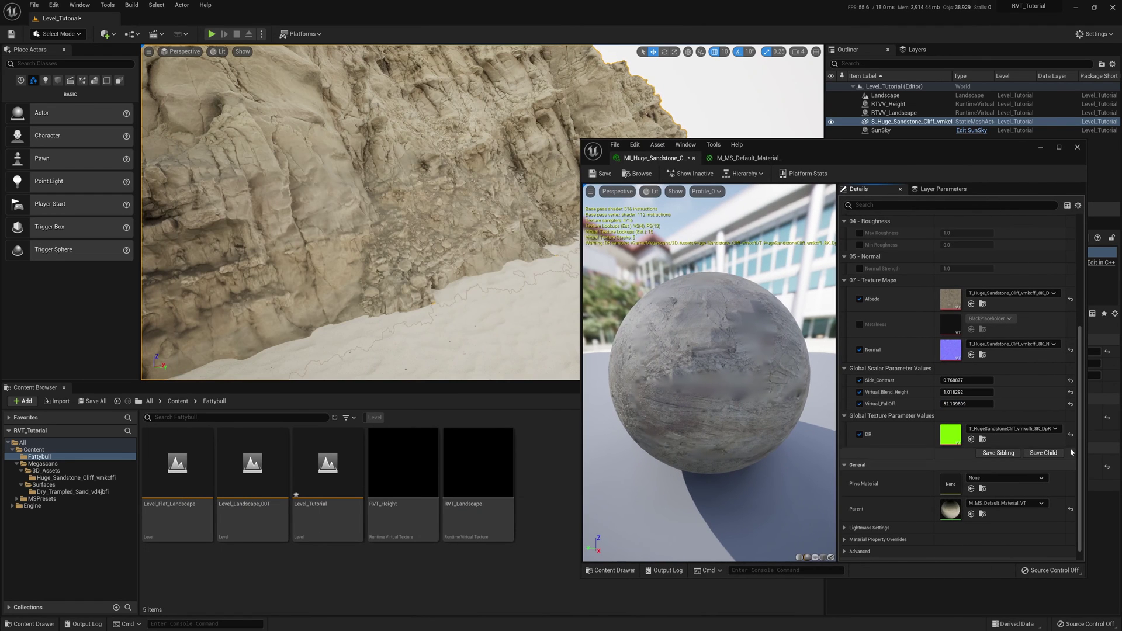
Reset Side_Contrast, Virtual_Blend_Height and Virtual_FallOff to their defaults and set Virtual_Blend_Height to about 1.0017
{"action": "left_click", "coordinate": [1071, 404]}
{"action": "left_click", "coordinate": [1070, 392]}
{"action": "left_click", "coordinate": [1070, 381]}
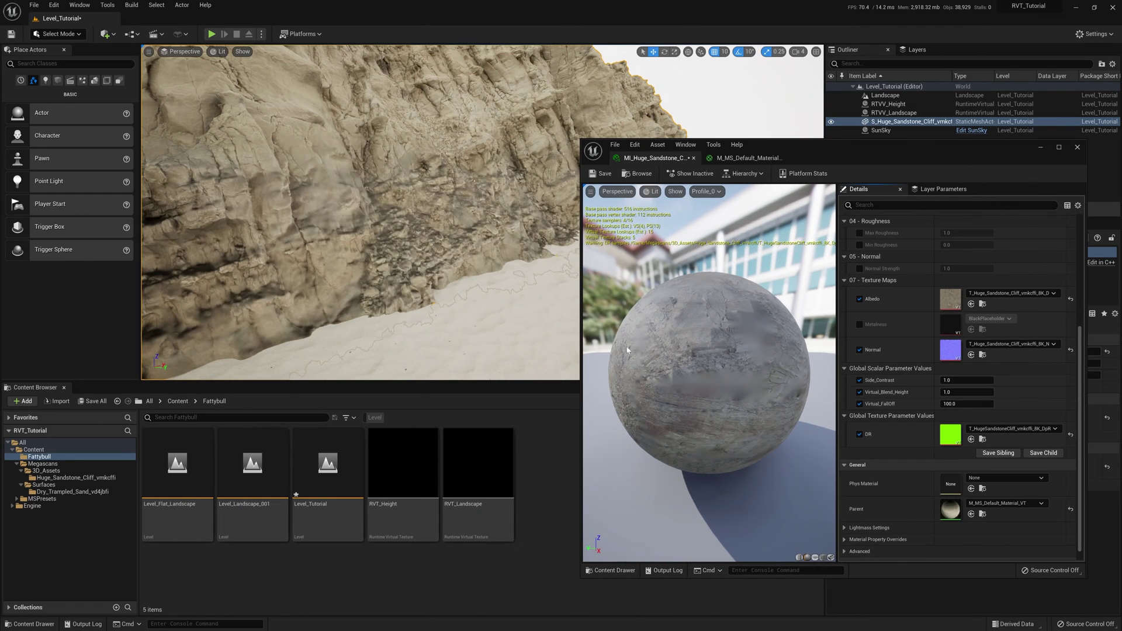
{"action": "left_click_drag", "start_coordinate": [952, 397], "coordinate": [936, 397]}
Examine the transition between the cliff base and the sand from several angles, keeping the material instance window out of the way
{"action": "right_click_drag", "start_coordinate": [376, 252], "coordinate": [429, 241]}
{"action": "left_click_drag", "start_coordinate": [838, 150], "coordinate": [262, 375]}
{"action": "left_click", "coordinate": [642, 280]}
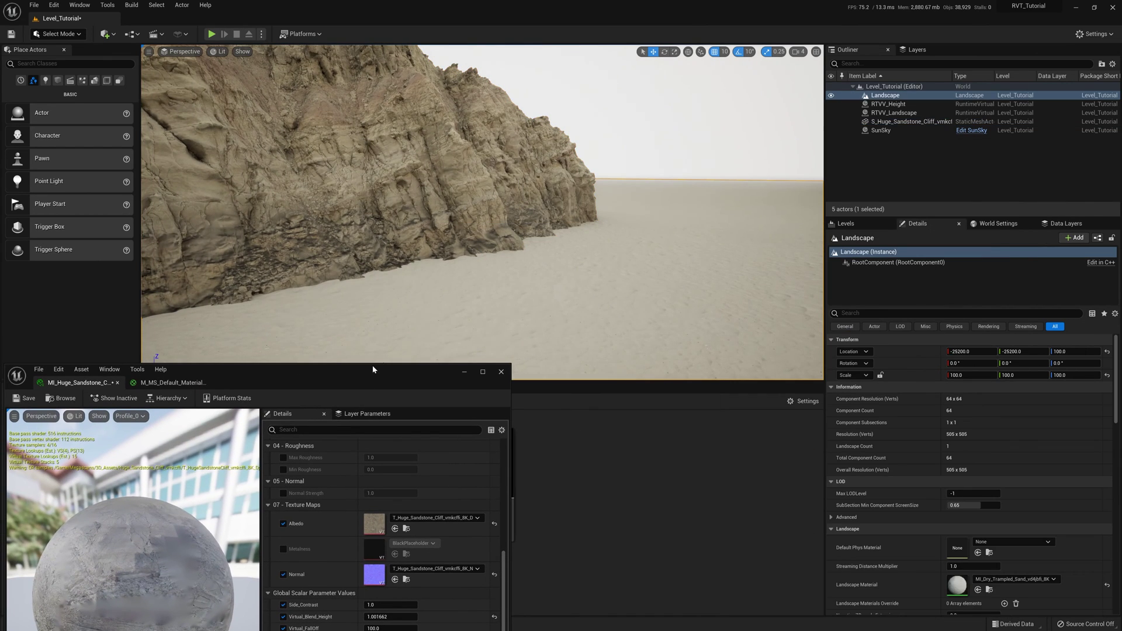
{"action": "left_click_drag", "start_coordinate": [373, 369], "coordinate": [699, 342]}
{"action": "right_click_drag", "start_coordinate": [264, 236], "coordinate": [465, 299]}
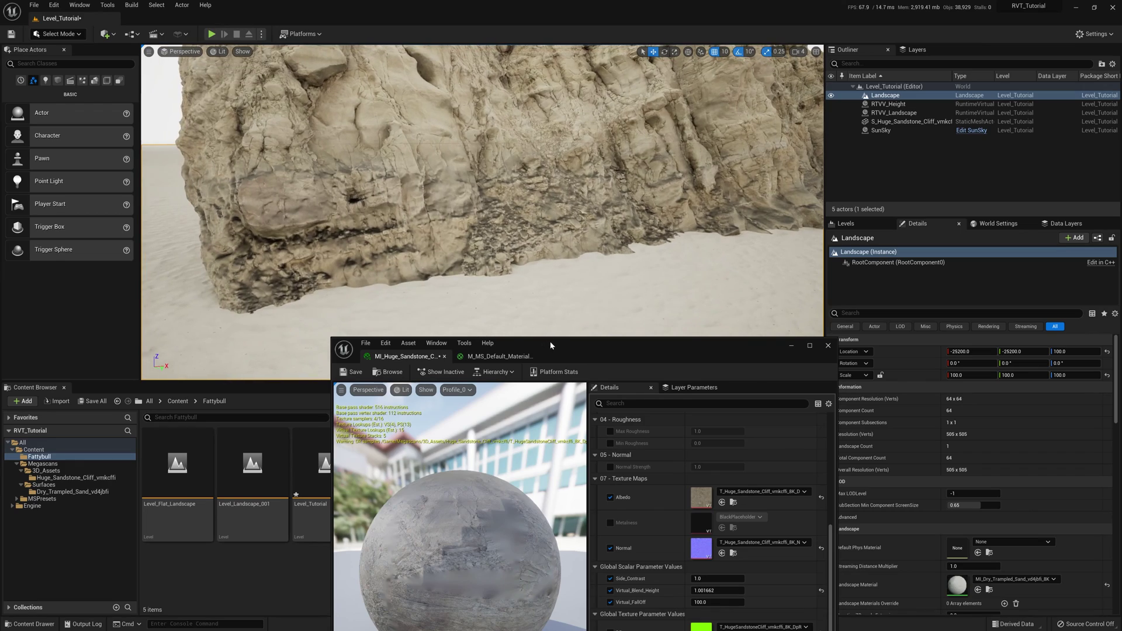
{"action": "left_click_drag", "start_coordinate": [550, 345], "coordinate": [376, 345]}
{"action": "right_click_drag", "start_coordinate": [386, 234], "coordinate": [401, 225]}
{"action": "left_click_drag", "start_coordinate": [465, 350], "coordinate": [361, 296]}
{"action": "mouse_move", "coordinate": [537, 256]}
{"action": "right_mouse_down"}
{"action": "mouse_move", "coordinate": [584, 256]}
{"action": "mouse_move", "coordinate": [558, 254]}
{"action": "right_mouse_up"}
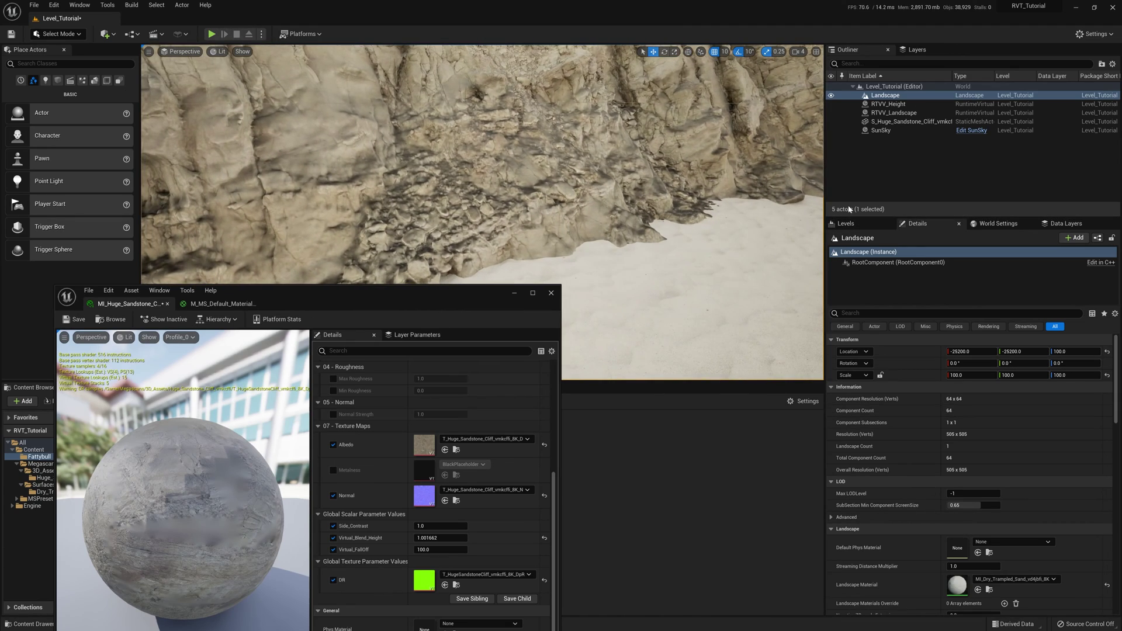
Choose RVT_Height for index 0 of the Landscape's Draw in Virtual Textures array
{"action": "scroll", "coordinate": [672, 249], "scroll_direction": "down", "scroll_amount": 3}
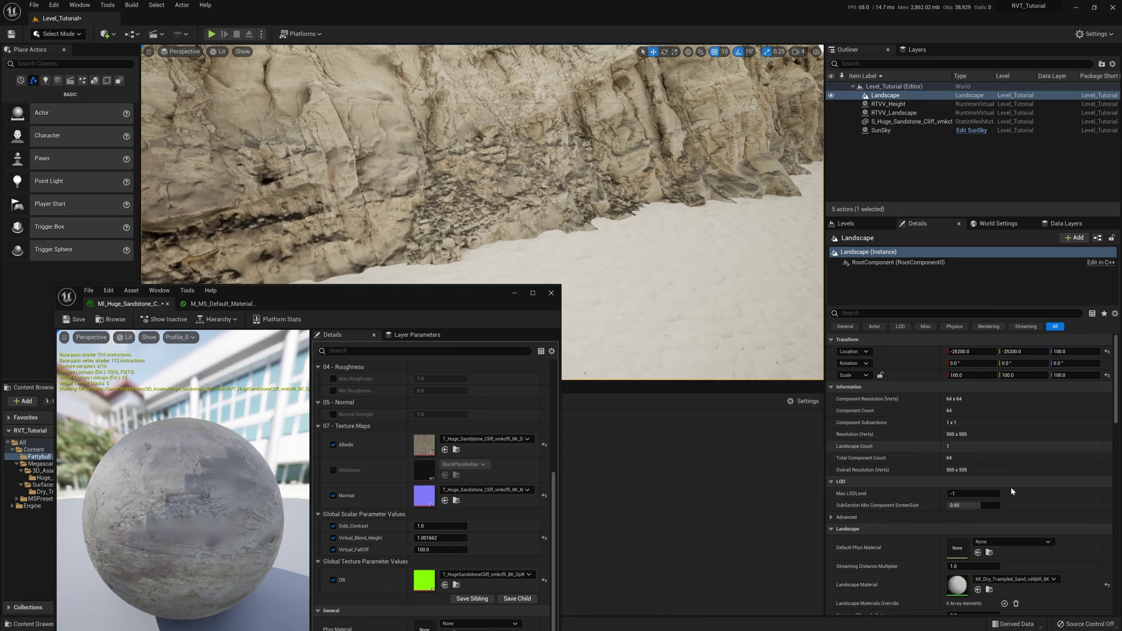
{"action": "scroll", "coordinate": [1010, 486], "scroll_direction": "down", "scroll_amount": 15}
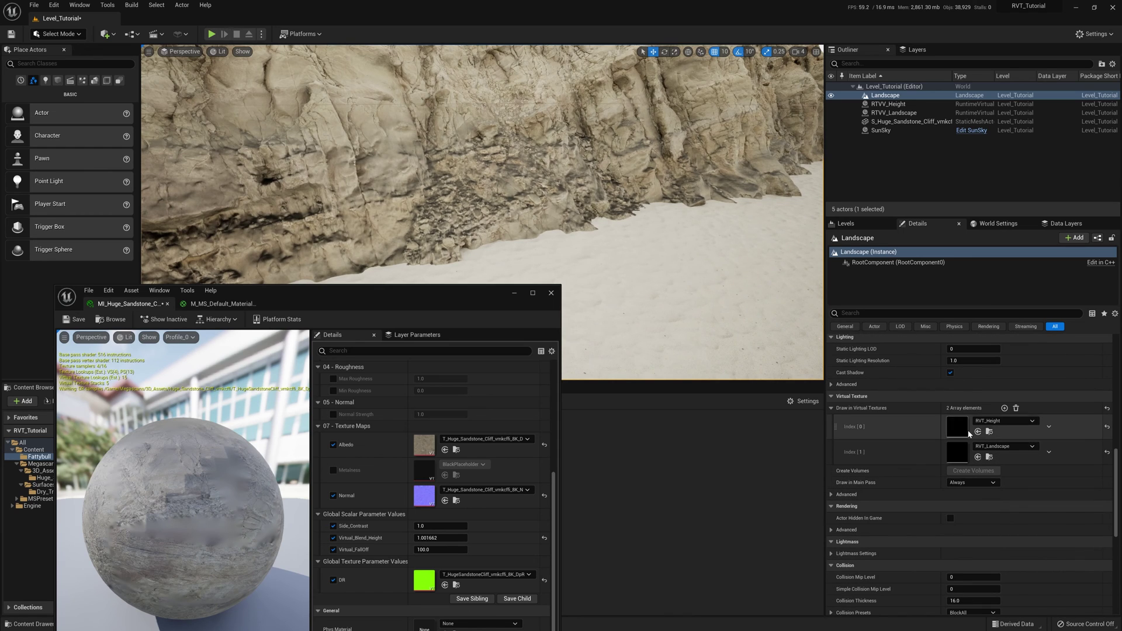
{"action": "left_click", "coordinate": [1002, 421]}
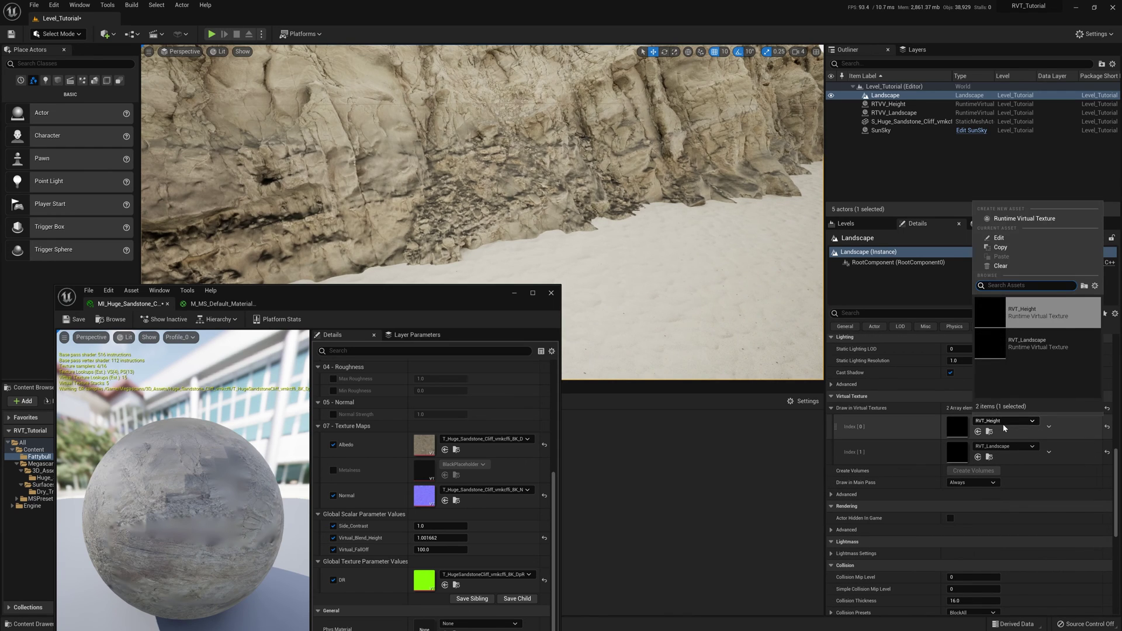
{"action": "left_click", "coordinate": [1011, 309]}
{"action": "left_click", "coordinate": [1034, 349]}
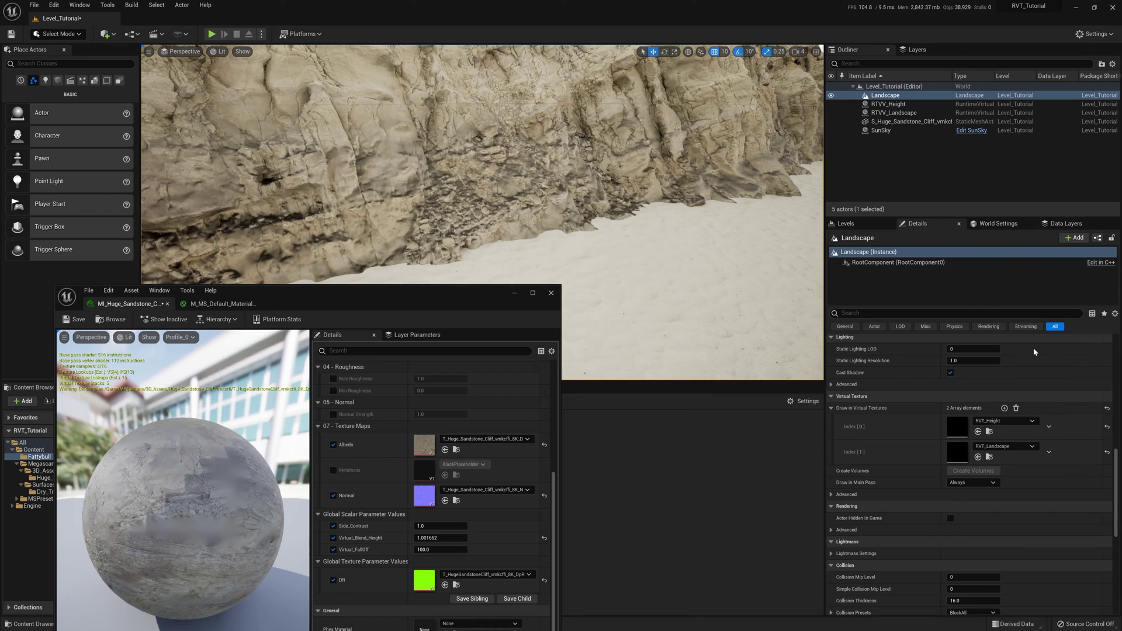
Pick the Landscape as Bounds Align Actor for the RTVV_Height volume and start the same pick for RTVV_Landscape
{"action": "left_click", "coordinate": [900, 105]}
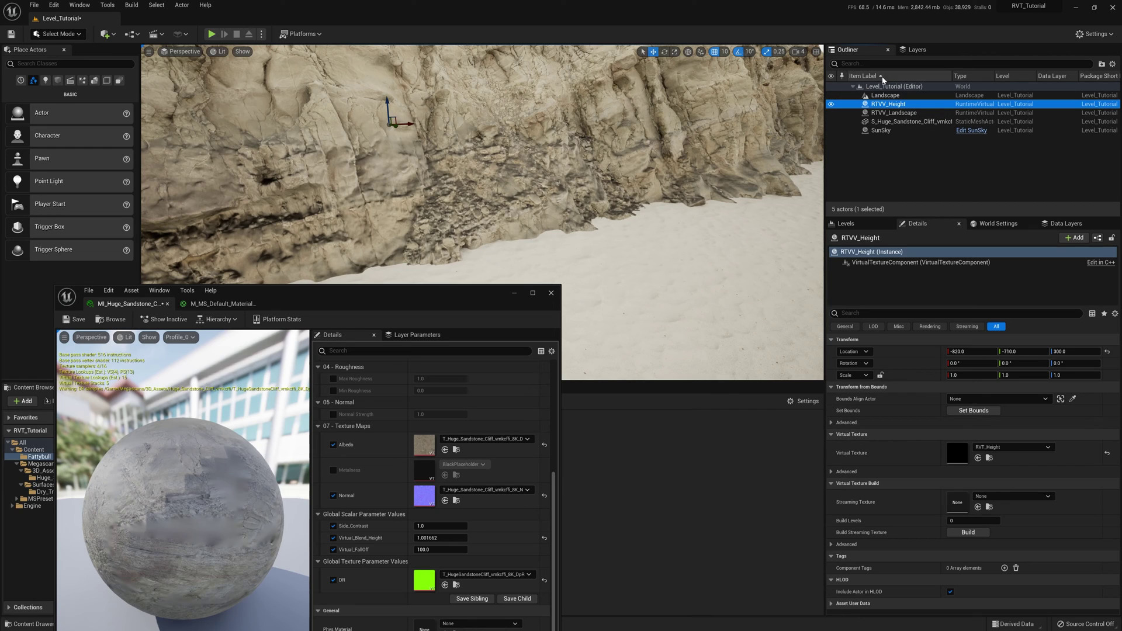
{"action": "left_click", "coordinate": [1072, 399]}
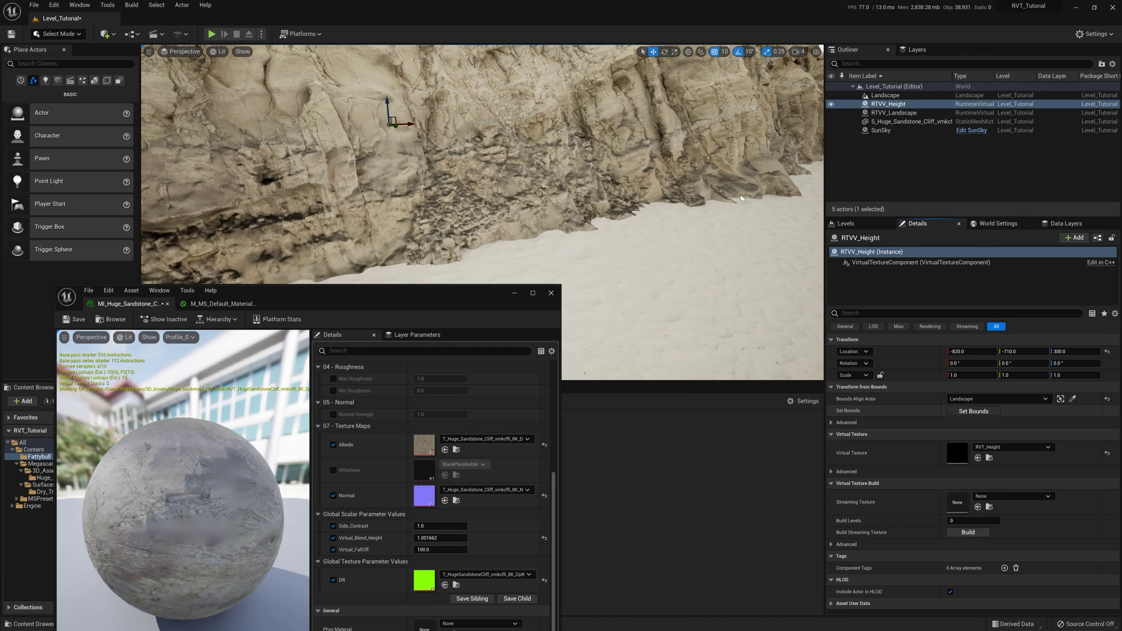
{"action": "left_click", "coordinate": [885, 96]}
{"action": "right_click", "coordinate": [890, 116]}
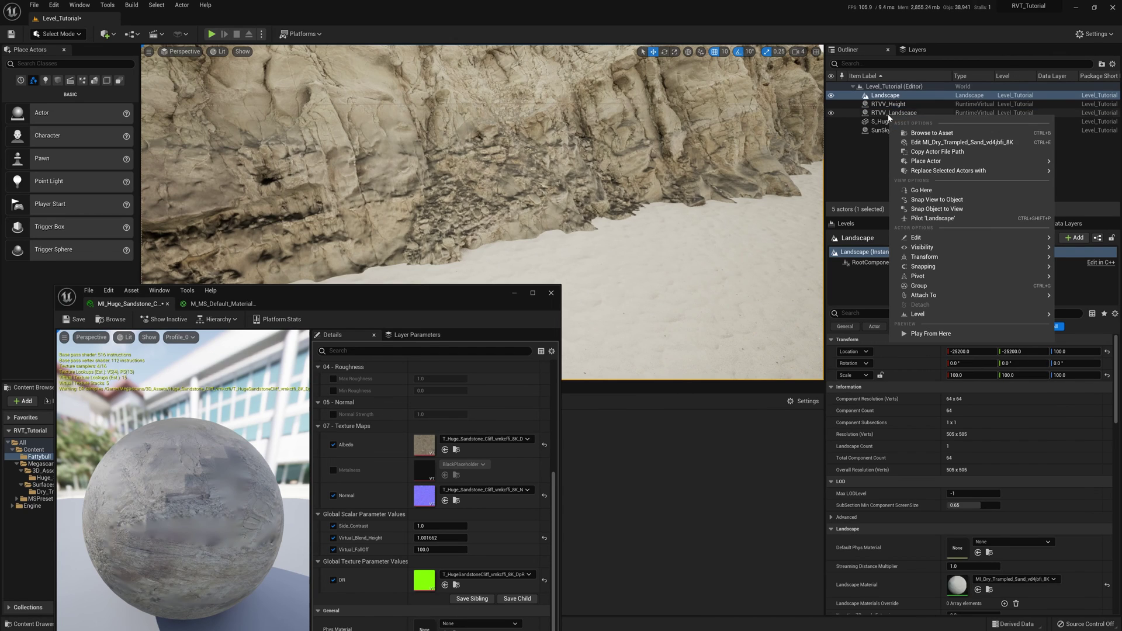
{"action": "left_click", "coordinate": [892, 113]}
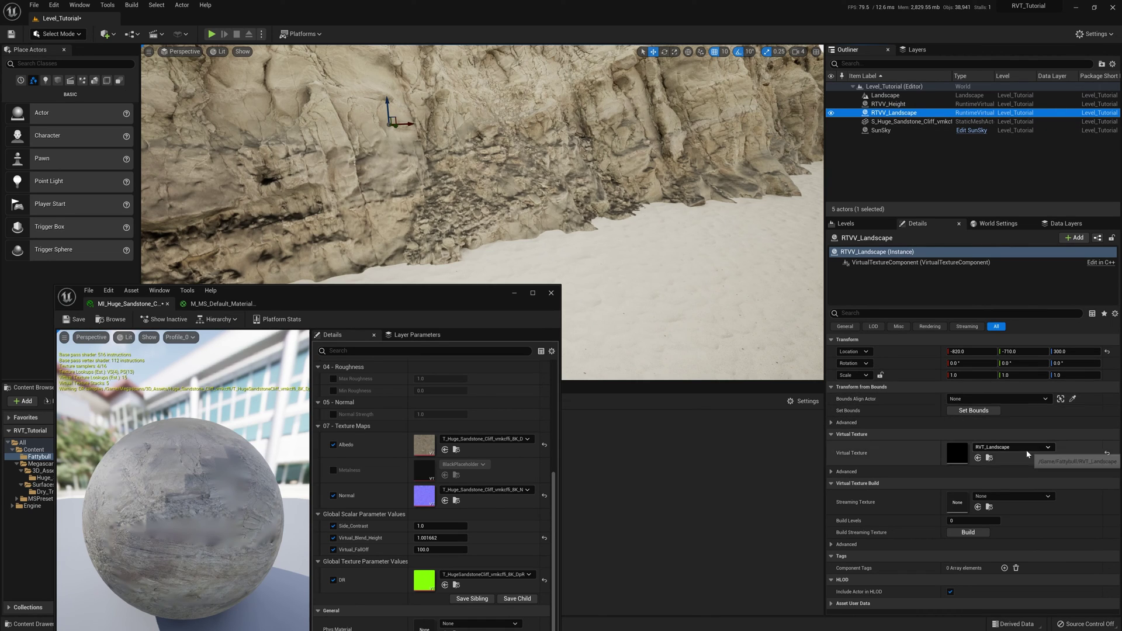
{"action": "left_click", "coordinate": [1073, 399]}
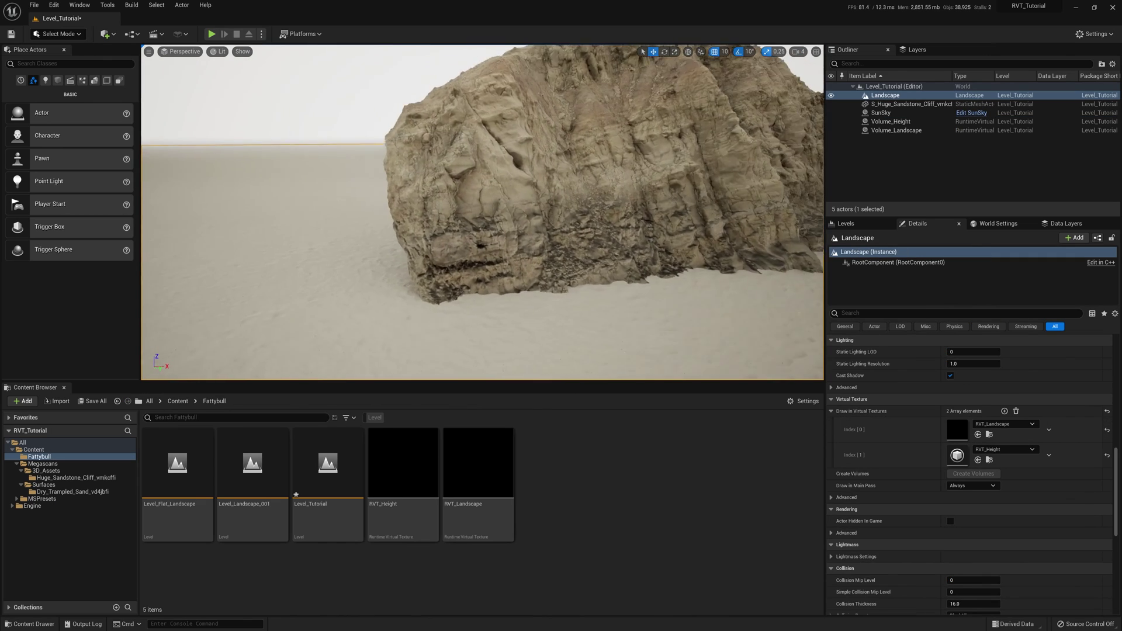
Save the current level with the Volume_Height and Volume_Landscape actors in place
{"action": "right_click_drag", "start_coordinate": [378, 178], "coordinate": [351, 175]}
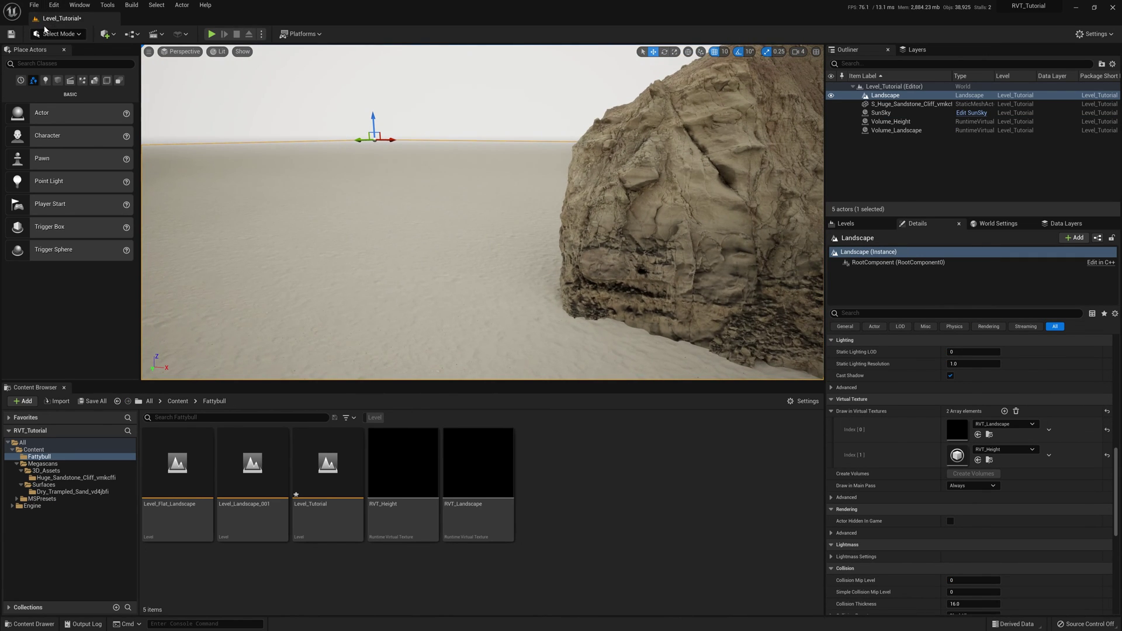
{"action": "left_click", "coordinate": [35, 8]}
{"action": "left_click", "coordinate": [73, 107]}
Select the sandstone cliff and lower it to a Z location of -20
{"action": "right_click_drag", "start_coordinate": [385, 211], "coordinate": [432, 204]}
{"action": "left_click", "coordinate": [548, 252]}
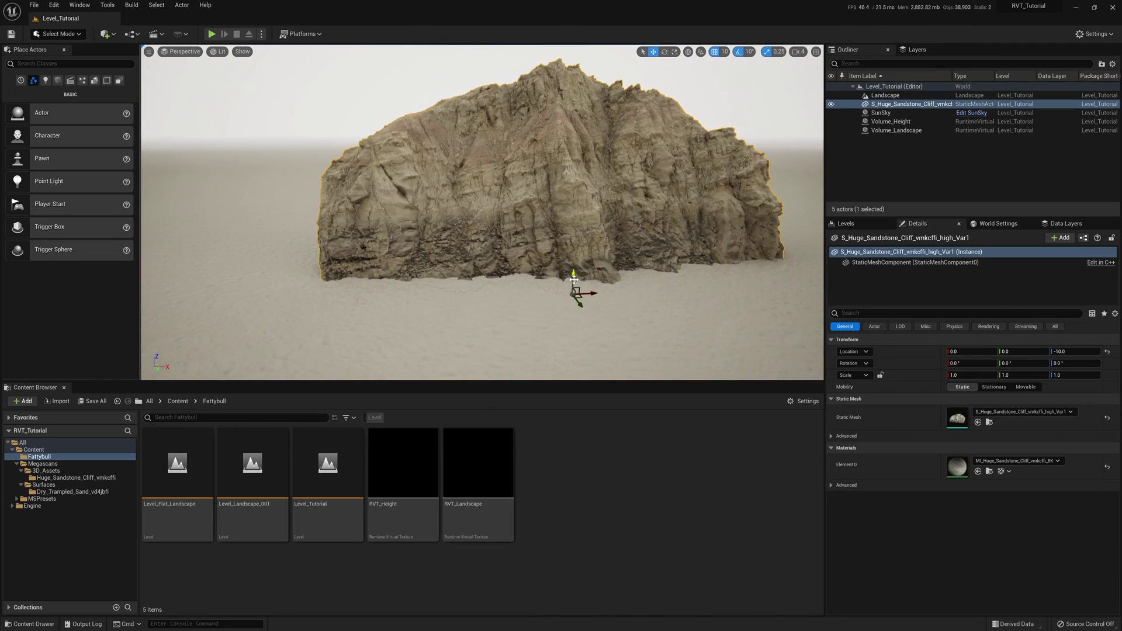
{"action": "mouse_move", "coordinate": [574, 280]}
{"action": "left_mouse_down"}
{"action": "mouse_move", "coordinate": [580, 230]}
{"action": "mouse_move", "coordinate": [433, 213]}
{"action": "mouse_move", "coordinate": [584, 313]}
{"action": "mouse_move", "coordinate": [580, 279]}
{"action": "left_mouse_up"}
{"action": "right_click_drag", "start_coordinate": [580, 279], "coordinate": [503, 280]}
Delete the Landscape actor from the level despite its references from the virtual texture volumes
{"action": "left_click", "coordinate": [885, 96]}
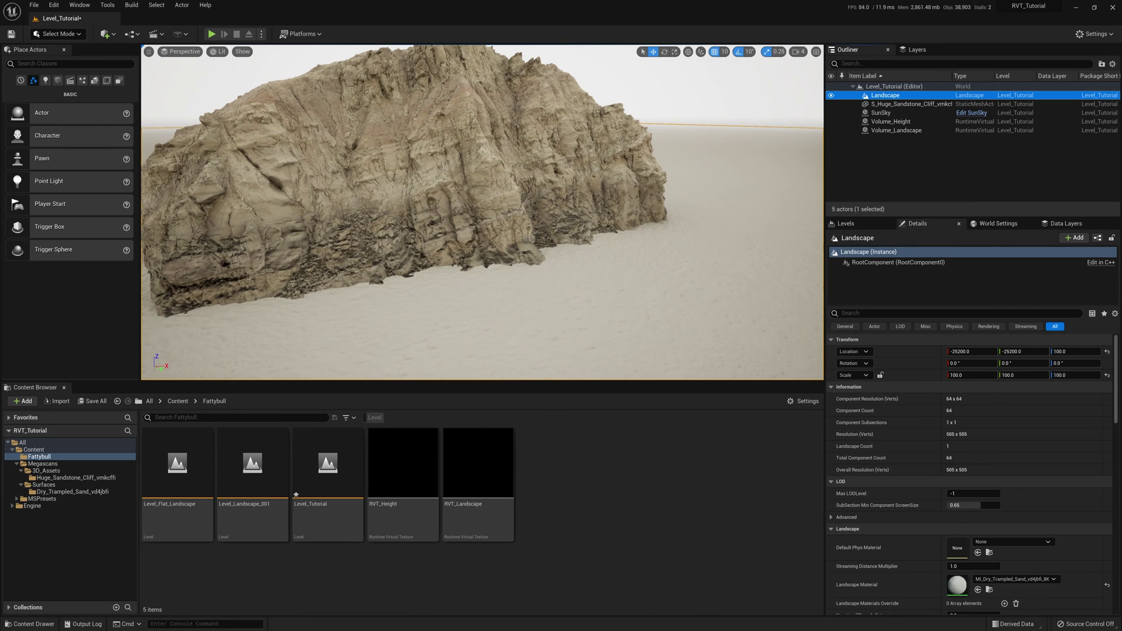
{"action": "right_click_drag", "start_coordinate": [545, 250], "coordinate": [448, 240]}
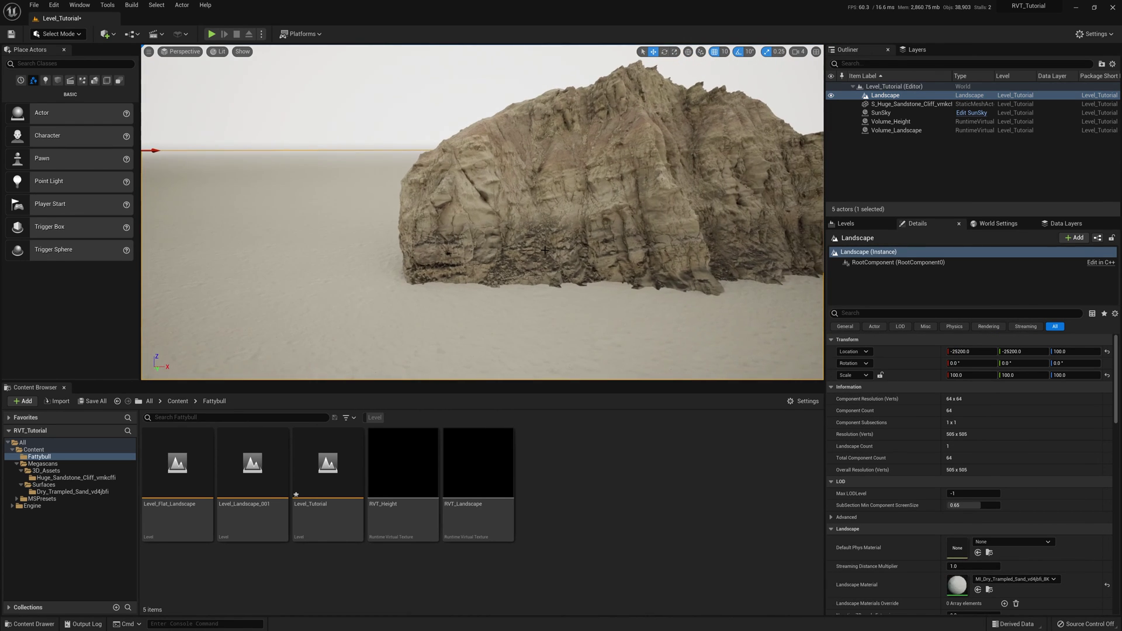
{"action": "left_click", "coordinate": [883, 105]}
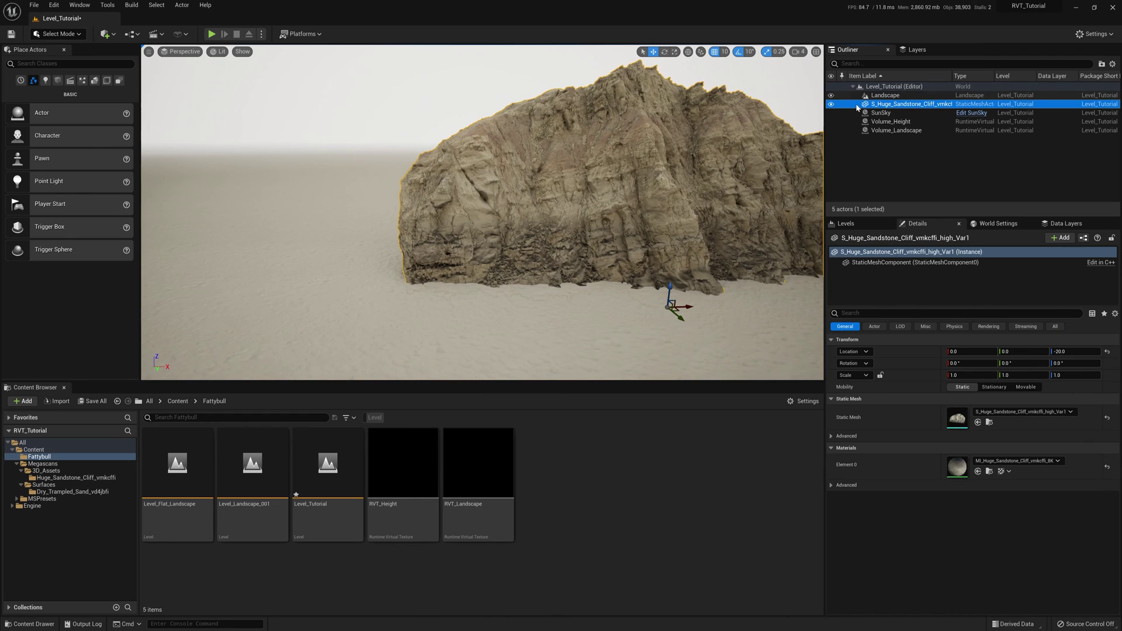
{"action": "mouse_move", "coordinate": [512, 279]}
{"action": "right_mouse_down"}
{"action": "mouse_move", "coordinate": [571, 292]}
{"action": "mouse_move", "coordinate": [512, 279]}
{"action": "right_mouse_up"}
{"action": "left_click", "coordinate": [884, 95]}
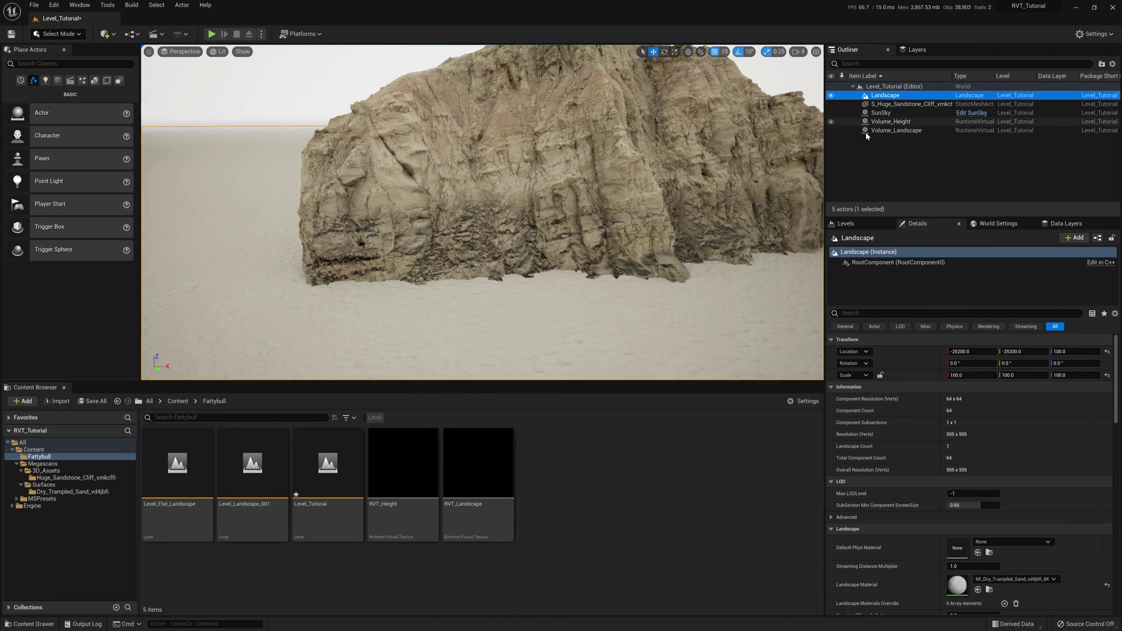
{"action": "key", "text": "Delete"}
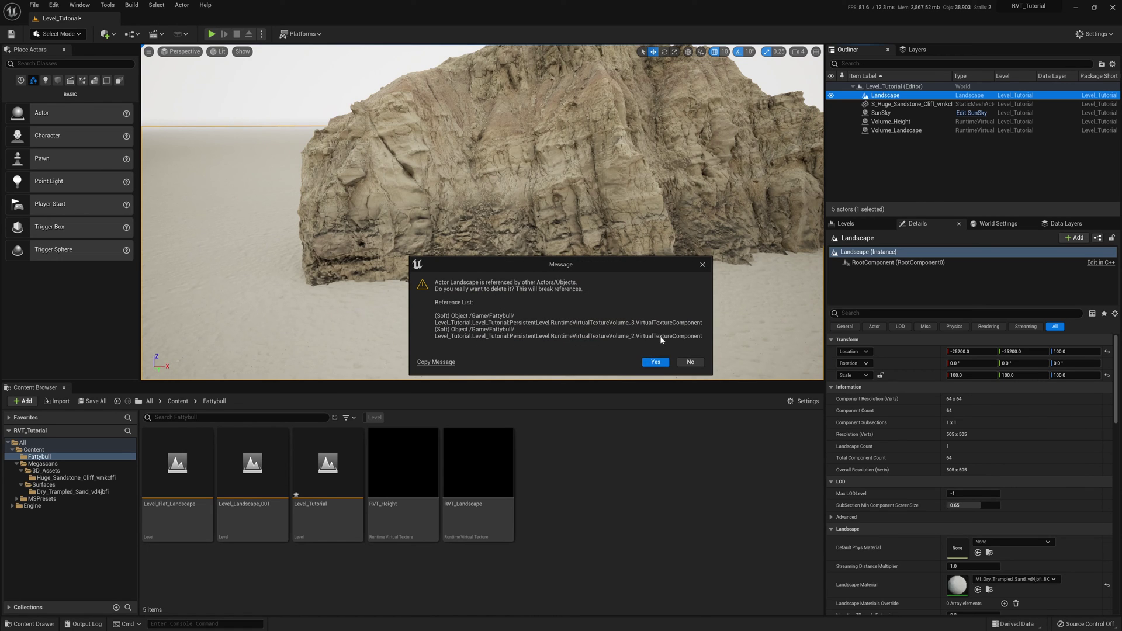
{"action": "left_click", "coordinate": [655, 362]}
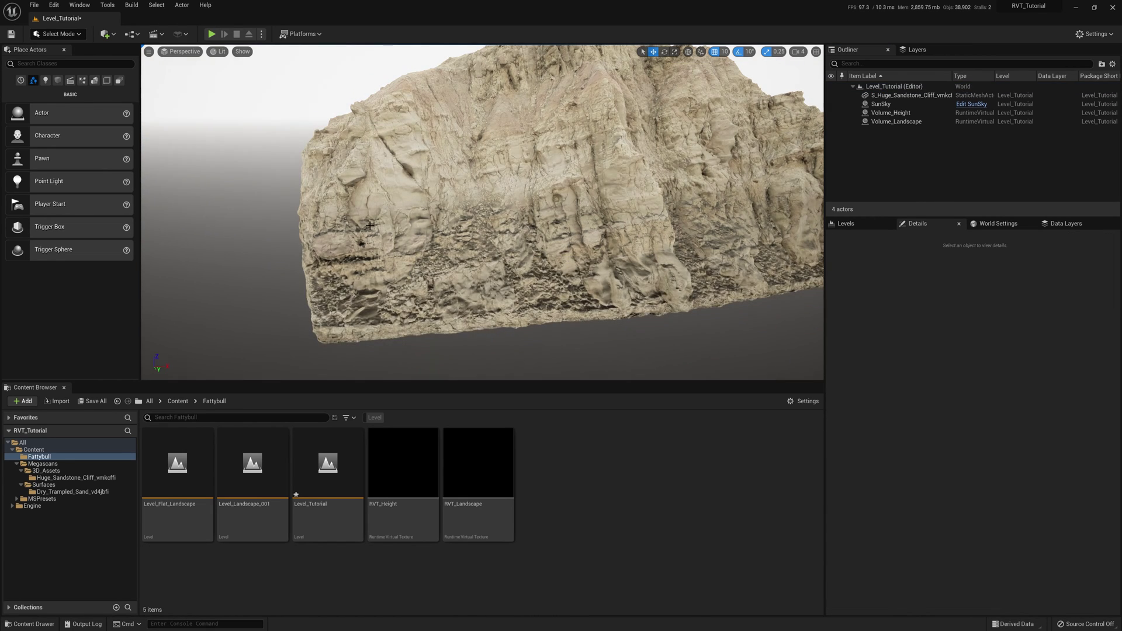
Create a new 505 × 505 landscape with the default settings and no material, and return to selection mode
{"action": "left_click", "coordinate": [61, 34]}
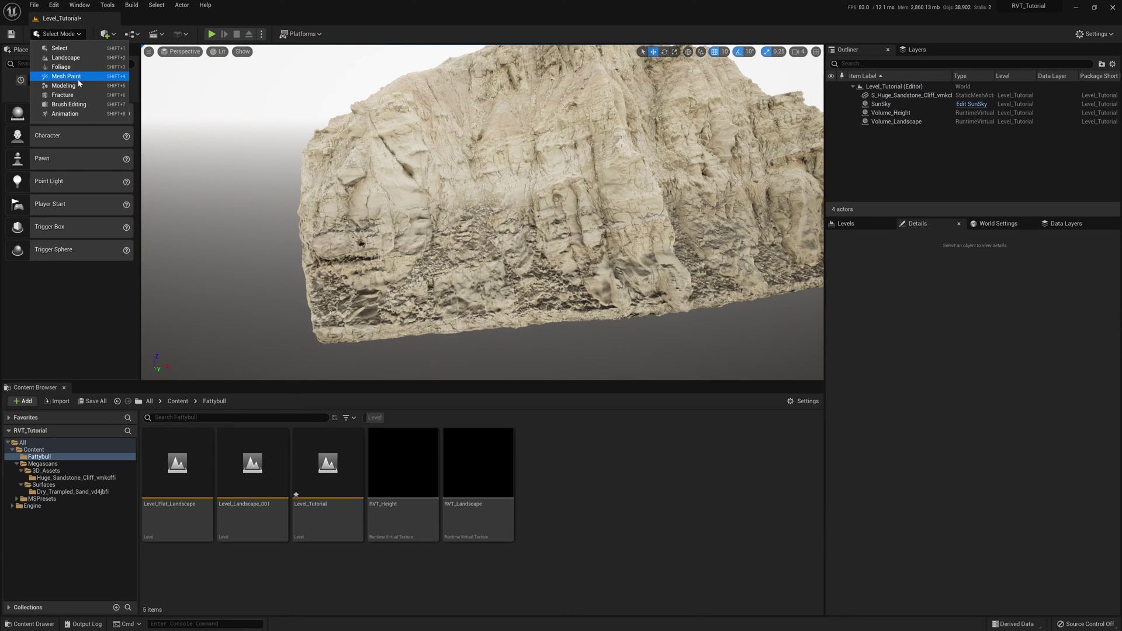
{"action": "left_click", "coordinate": [65, 58]}
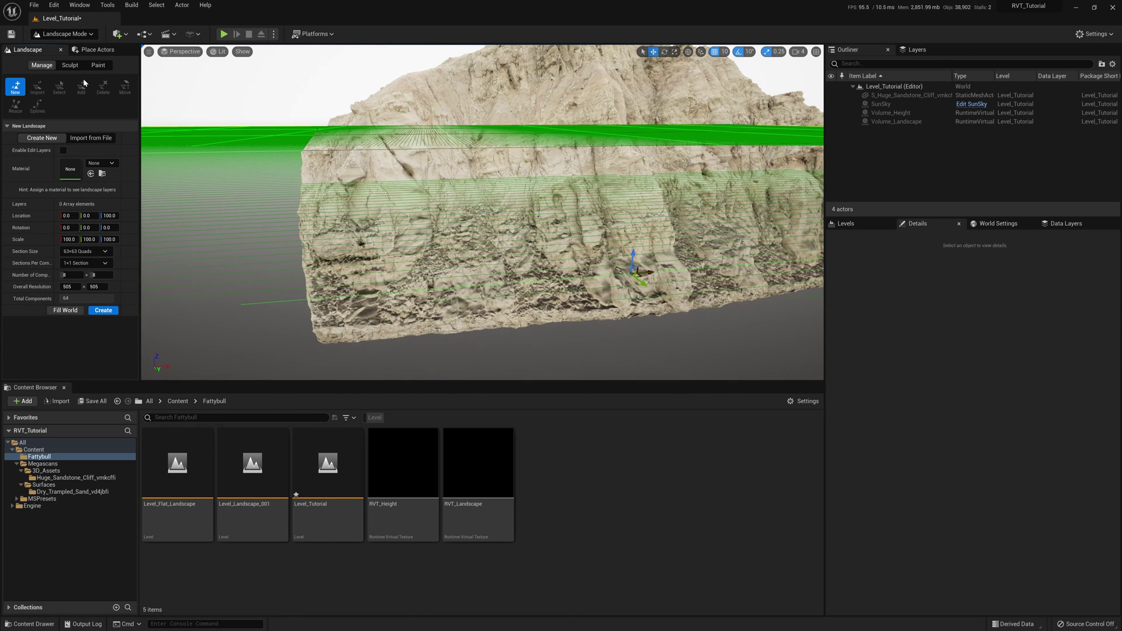
{"action": "left_click", "coordinate": [105, 313]}
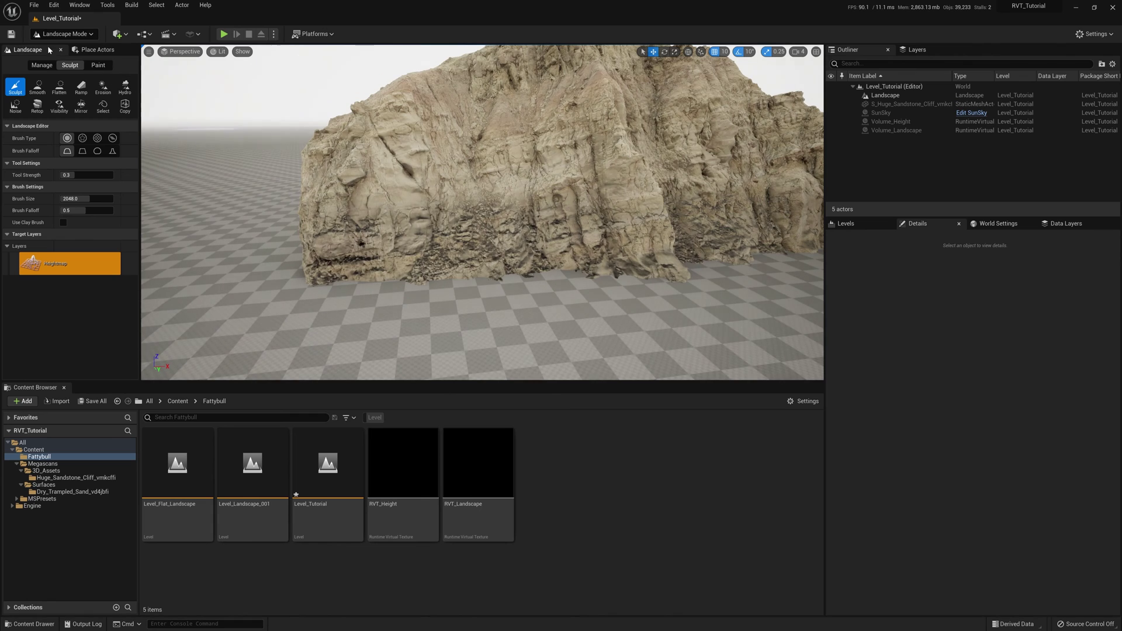
{"action": "left_click", "coordinate": [49, 36]}
{"action": "left_click", "coordinate": [55, 47]}
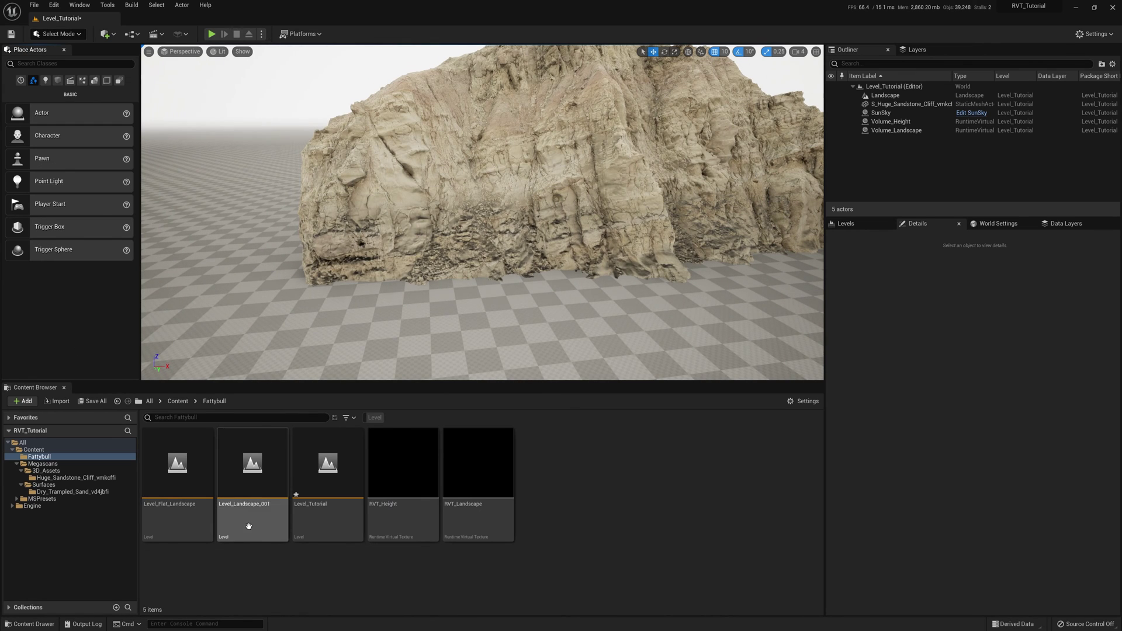
Apply the MI_Dry_Trampled_Sand material instance from the Dry_Trampled_Sand folder as the new landscape's material
{"action": "left_click", "coordinate": [230, 234]}
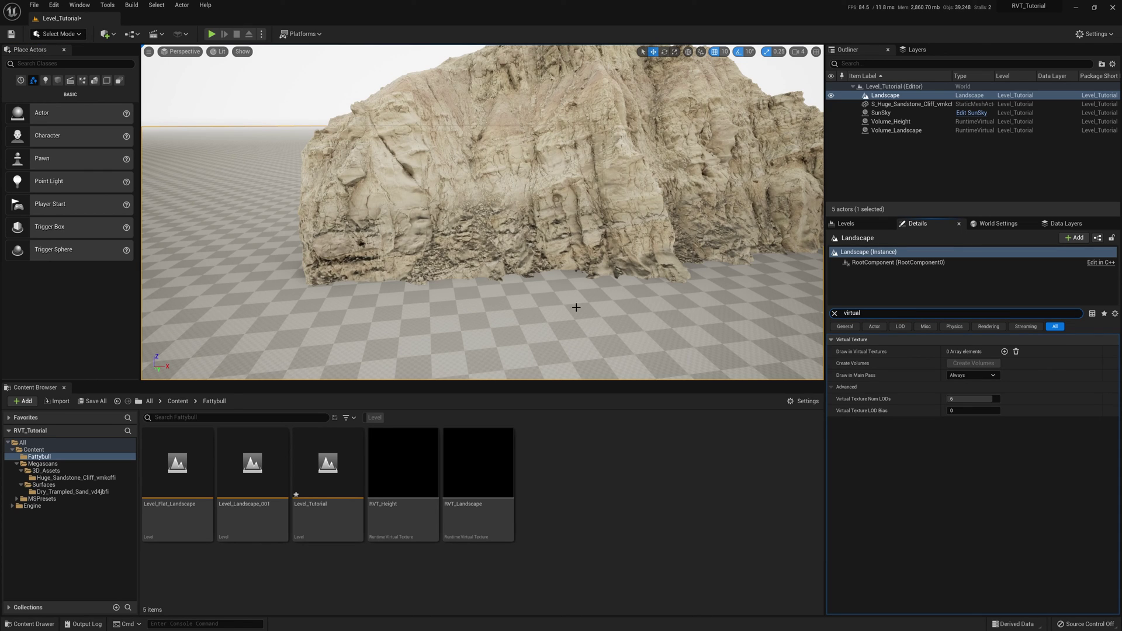
{"action": "left_click", "coordinate": [76, 492]}
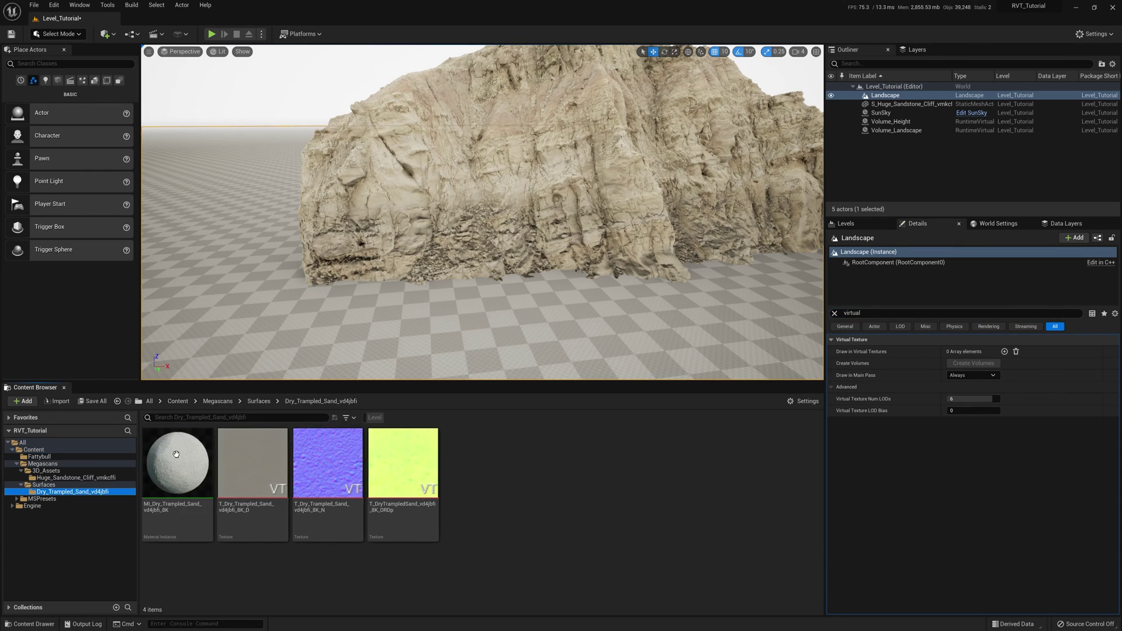
{"action": "left_click", "coordinate": [834, 313]}
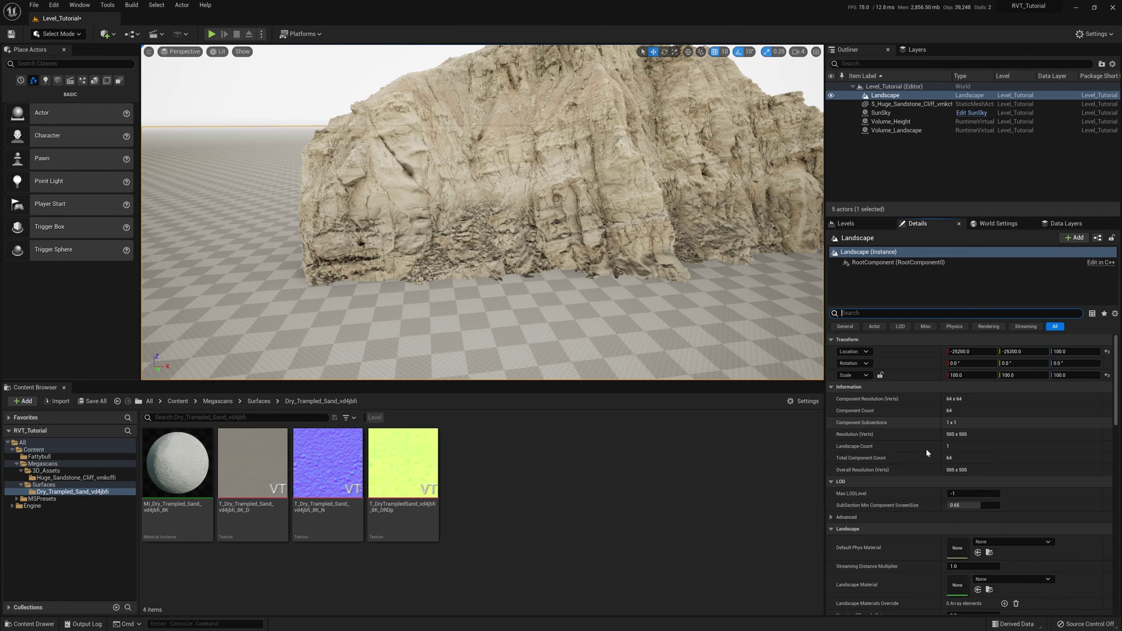
{"action": "scroll", "coordinate": [926, 447], "scroll_direction": "down", "scroll_amount": 3}
{"action": "left_click_drag", "start_coordinate": [177, 467], "coordinate": [958, 510]}
{"action": "mouse_move", "coordinate": [282, 249]}
{"action": "right_mouse_down"}
{"action": "mouse_move", "coordinate": [282, 304]}
{"action": "mouse_move", "coordinate": [282, 249]}
{"action": "right_mouse_up"}
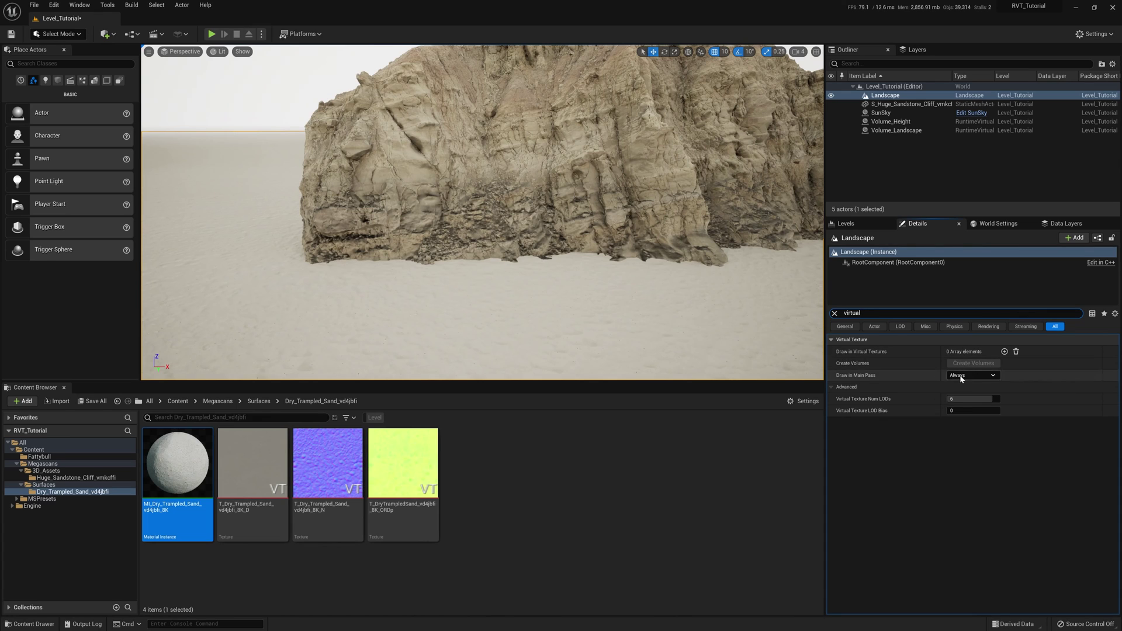
Add RVT_Height and RVT_Landscape as the virtual textures that the landscape draws into
{"action": "left_click", "coordinate": [1003, 351]}
{"action": "left_click", "coordinate": [1005, 364]}
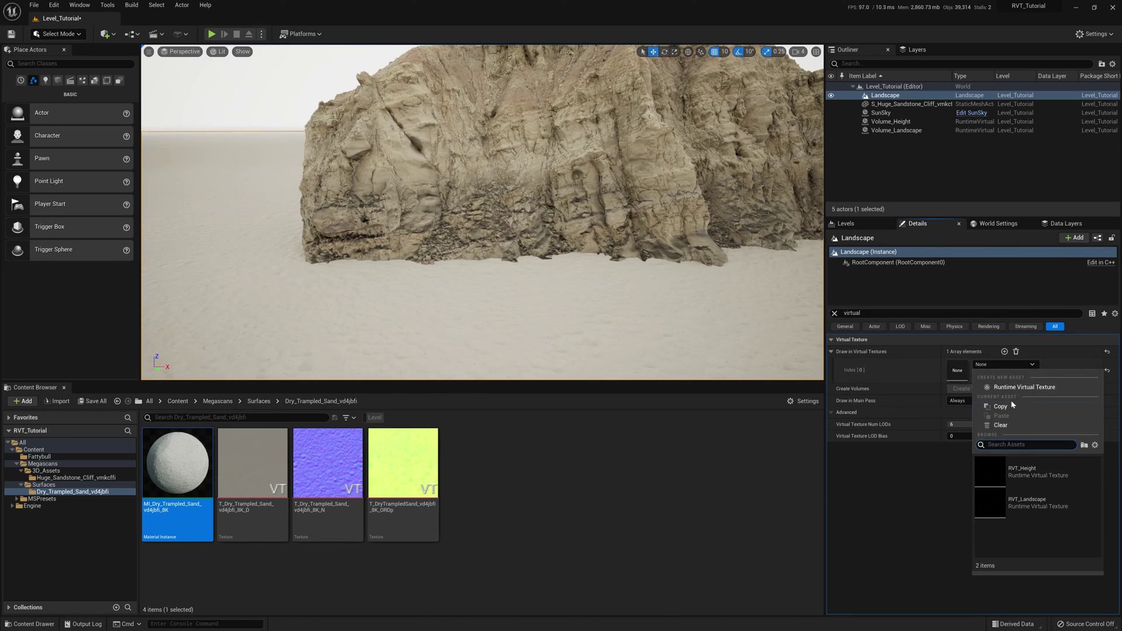
{"action": "left_click", "coordinate": [1037, 473]}
{"action": "left_click", "coordinate": [1004, 352]}
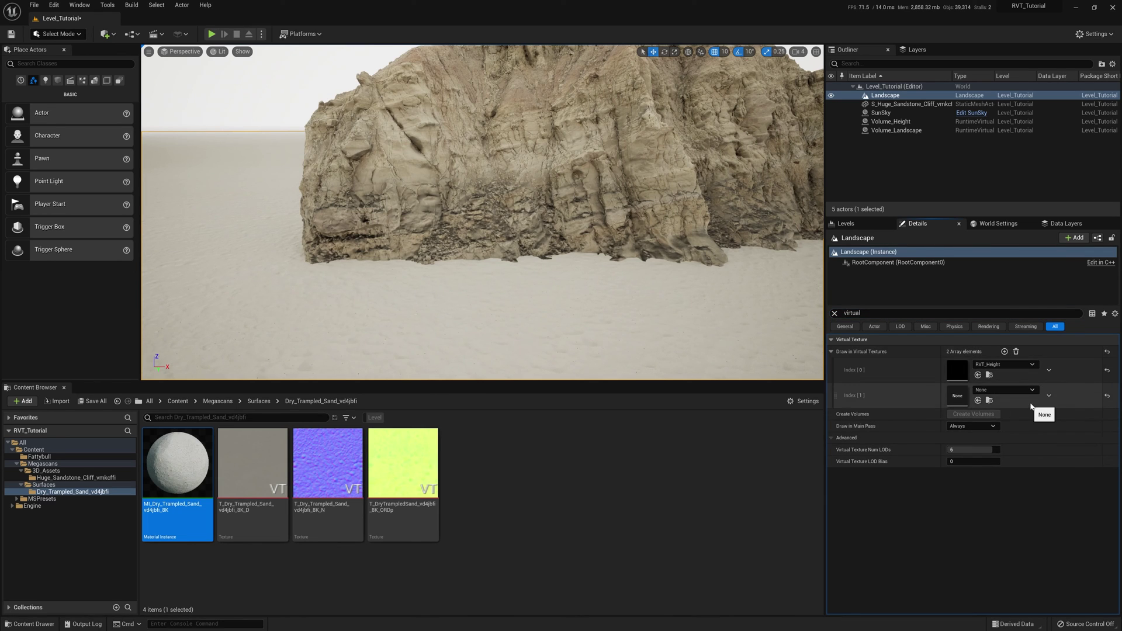
{"action": "left_click", "coordinate": [1032, 390]}
{"action": "left_click", "coordinate": [1034, 527]}
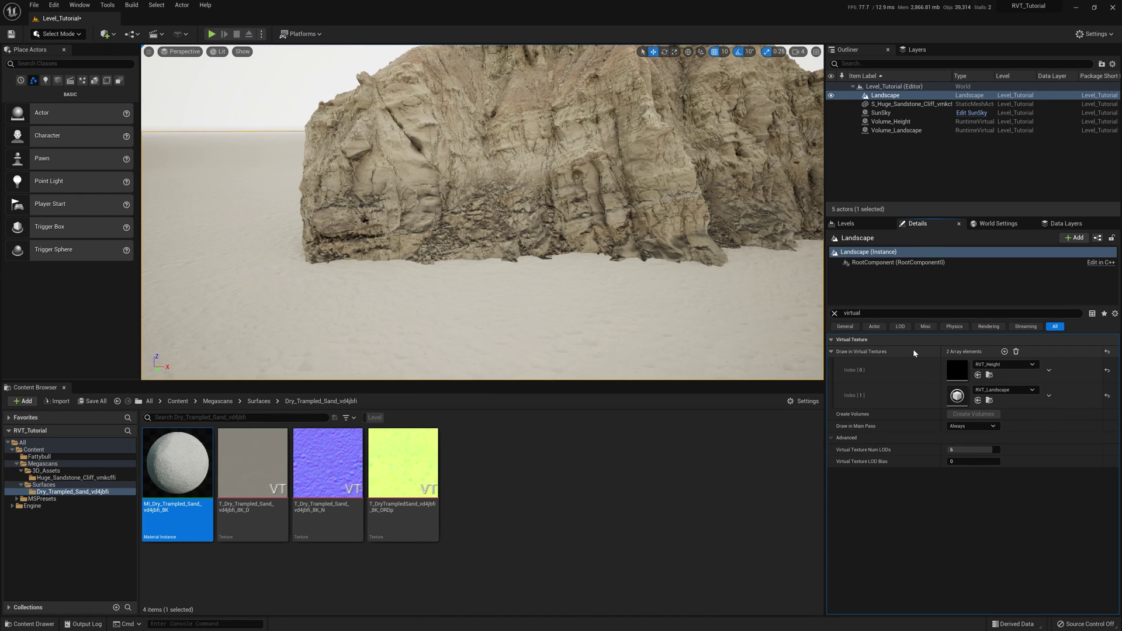
Set Volume_Height's bounds align actor to the new Landscape and set its bounds from it
{"action": "double_click", "coordinate": [891, 122]}
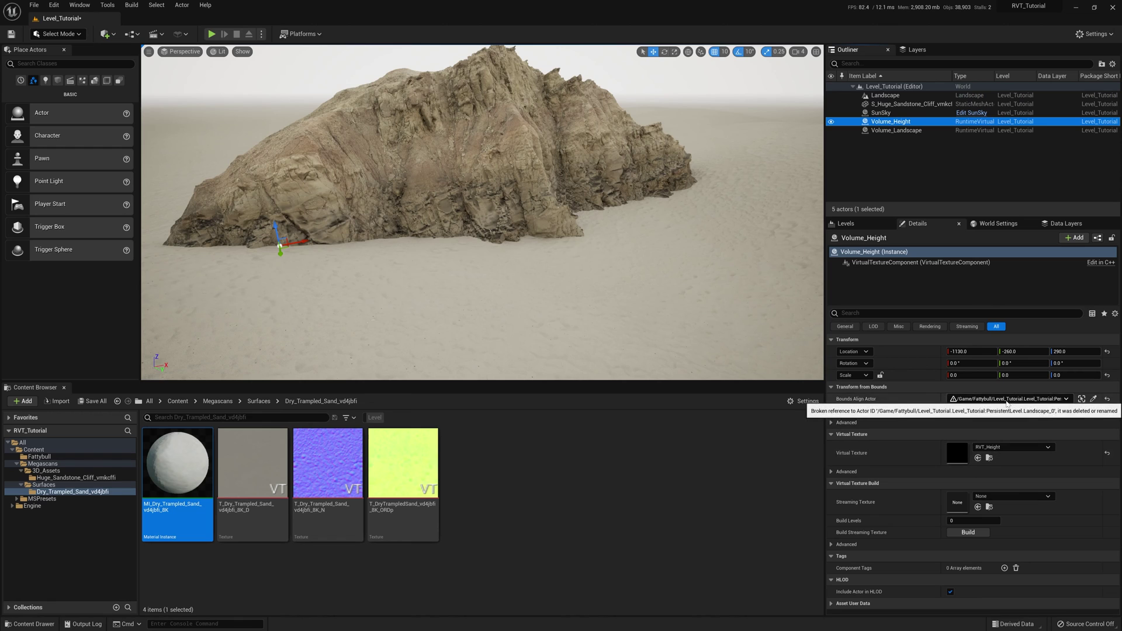
{"action": "left_click", "coordinate": [1094, 399]}
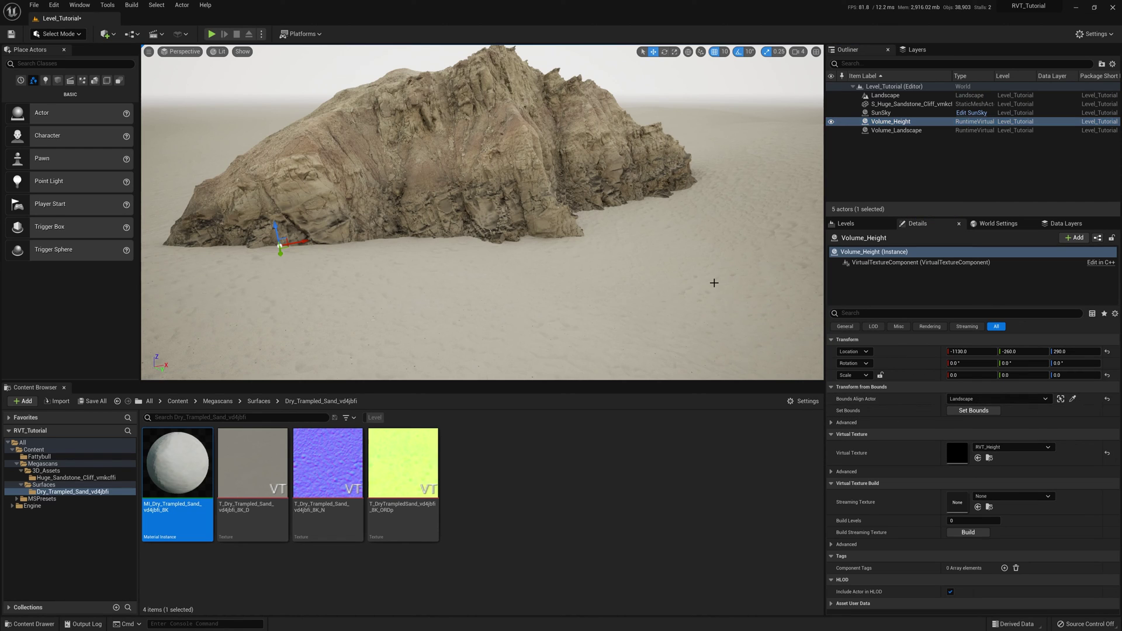
{"action": "left_click", "coordinate": [974, 411]}
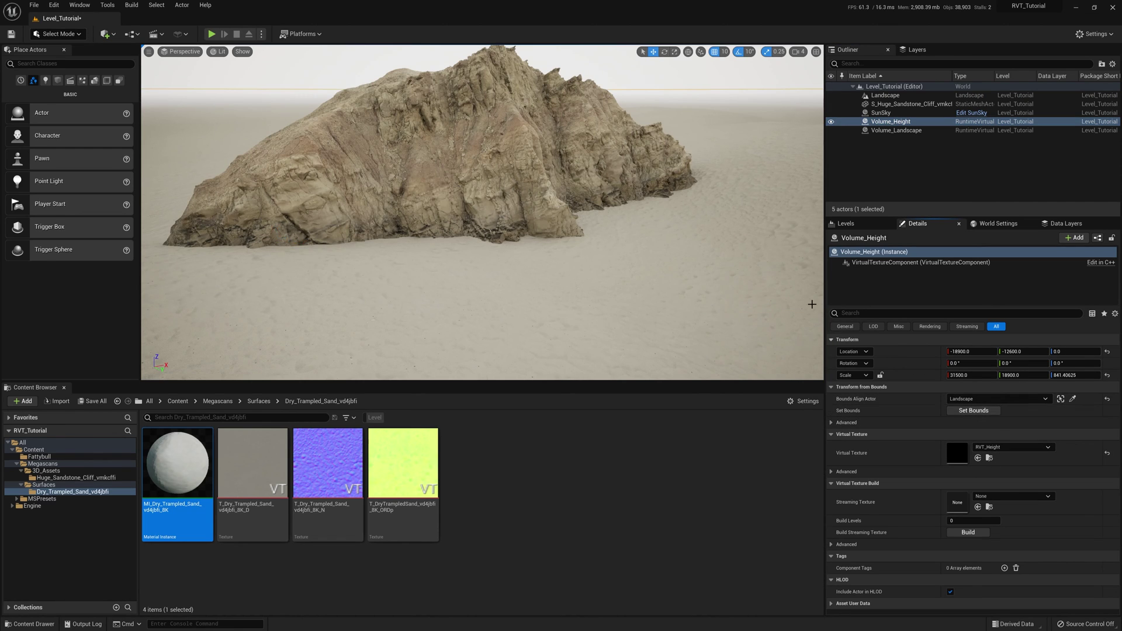
Align Volume_Landscape to the new Landscape actor and set its bounds from it
{"action": "left_click", "coordinate": [894, 131]}
{"action": "left_click", "coordinate": [1094, 399]}
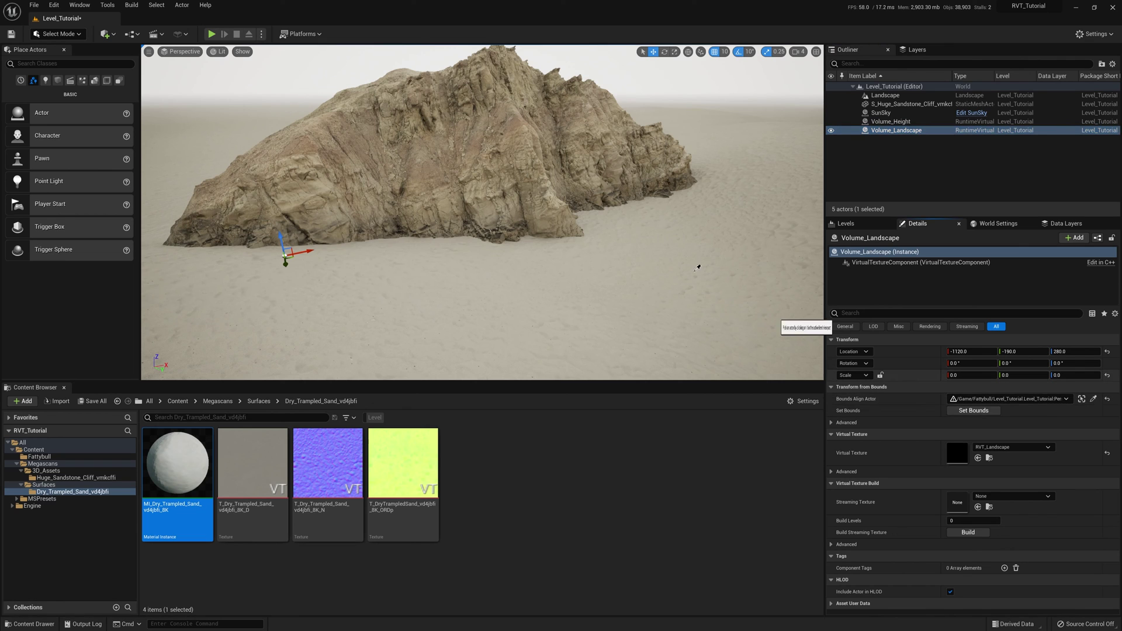
{"action": "left_click", "coordinate": [676, 258]}
{"action": "left_click", "coordinate": [974, 410]}
Examine how the cliff's base blends into the sand and review the bounds settings of Volume_Height and Volume_Landscape
{"action": "key", "text": "w"}
{"action": "right_click_drag", "start_coordinate": [585, 234], "coordinate": [550, 222]}
{"action": "key", "text": "f"}
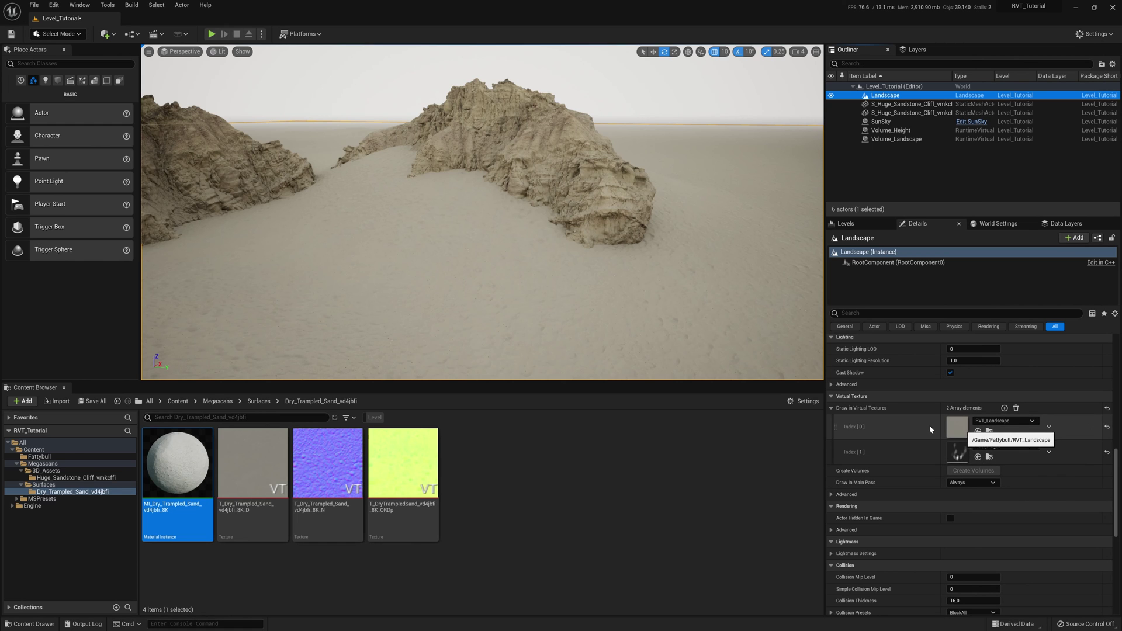
{"action": "right_click_drag", "start_coordinate": [520, 307], "coordinate": [433, 305]}
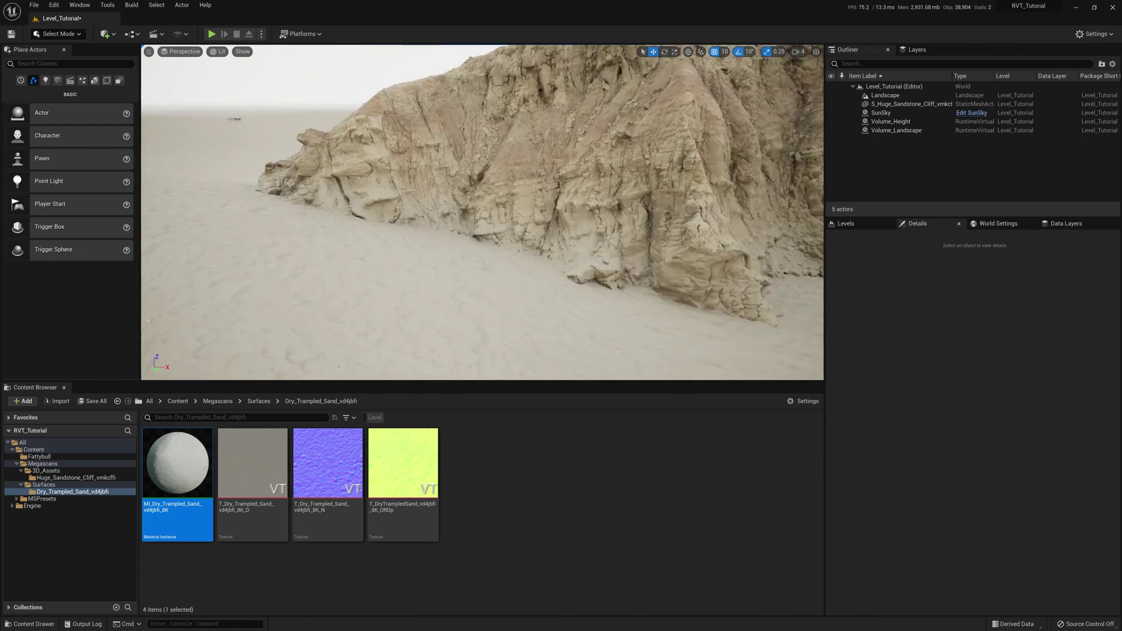
{"action": "right_click_drag", "start_coordinate": [482, 212], "coordinate": [552, 212]}
{"action": "right_click_drag", "start_coordinate": [436, 261], "coordinate": [443, 285]}
{"action": "right_click_drag", "start_coordinate": [341, 267], "coordinate": [395, 262]}
{"action": "left_click", "coordinate": [904, 122]}
{"action": "left_click", "coordinate": [894, 130]}
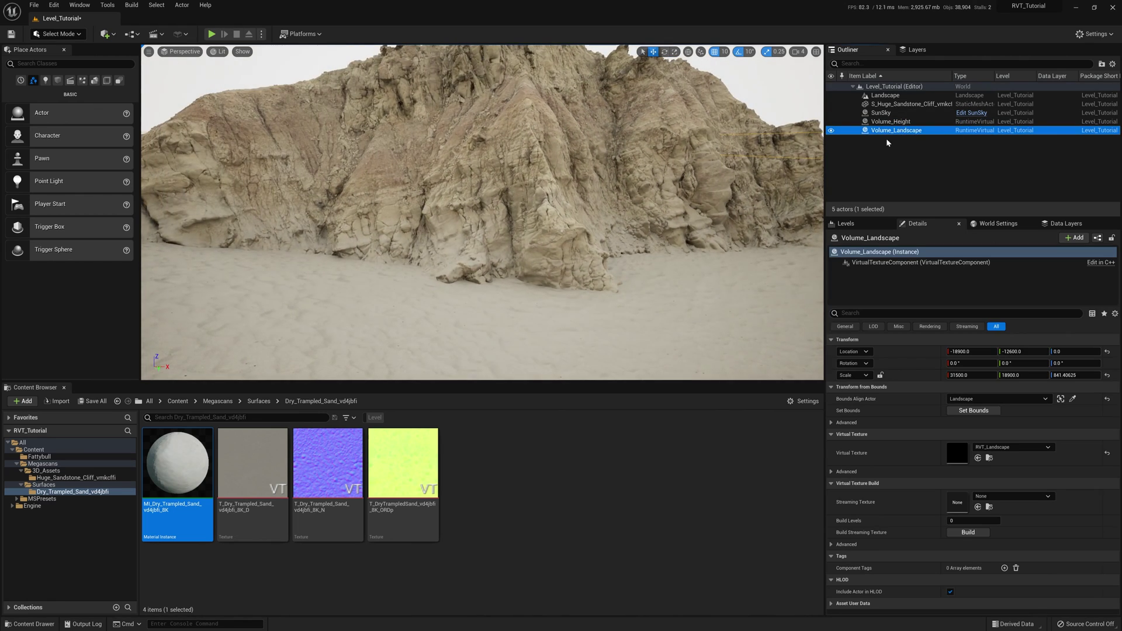
{"action": "right_click_drag", "start_coordinate": [439, 175], "coordinate": [439, 175]}
Duplicate the sandstone cliff to X 840, Y 860 and rotate the copy about 90° around Z
{"action": "left_click", "coordinate": [439, 175]}
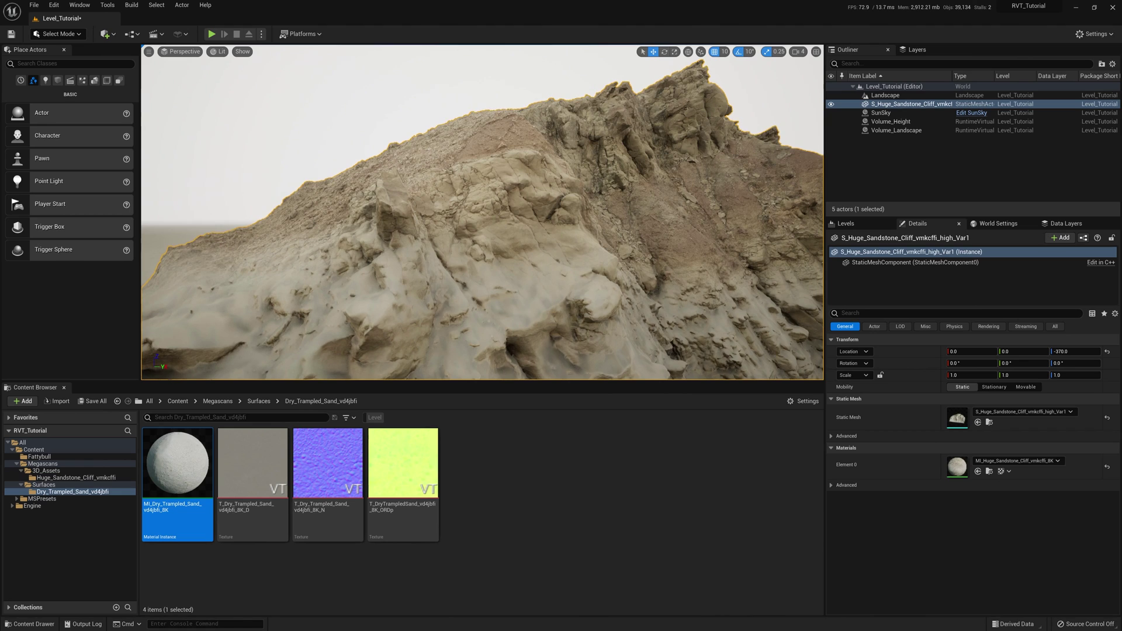
{"action": "right_click_drag", "start_coordinate": [448, 270], "coordinate": [234, 292]}
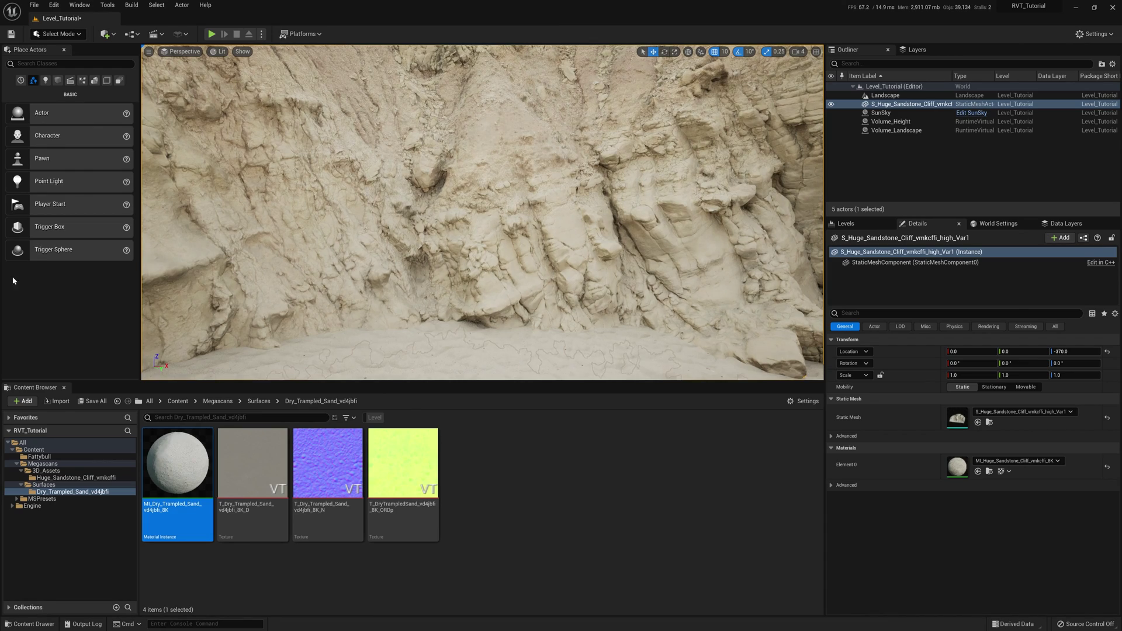
{"action": "right_click_drag", "start_coordinate": [221, 247], "coordinate": [358, 220]}
{"action": "key", "text": "s"}
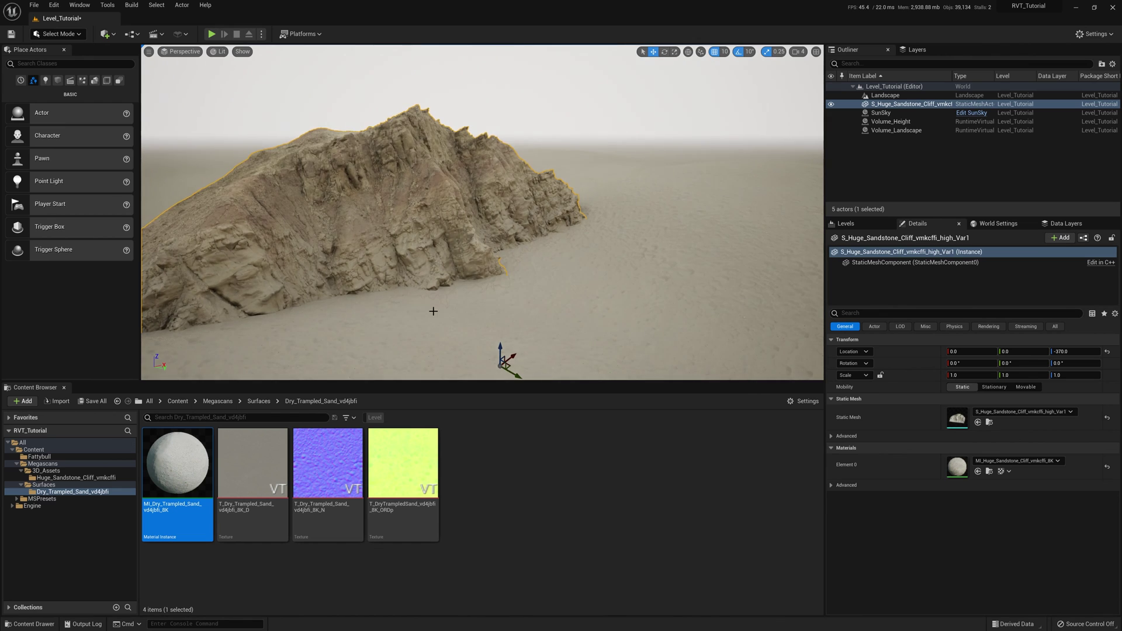
{"action": "mouse_move", "coordinate": [432, 311]}
{"action": "right_mouse_down"}
{"action": "mouse_move", "coordinate": [433, 373]}
{"action": "mouse_move", "coordinate": [433, 327]}
{"action": "right_mouse_up"}
{"action": "left_click_drag", "start_coordinate": [499, 327], "coordinate": [654, 306], "text": "alt"}
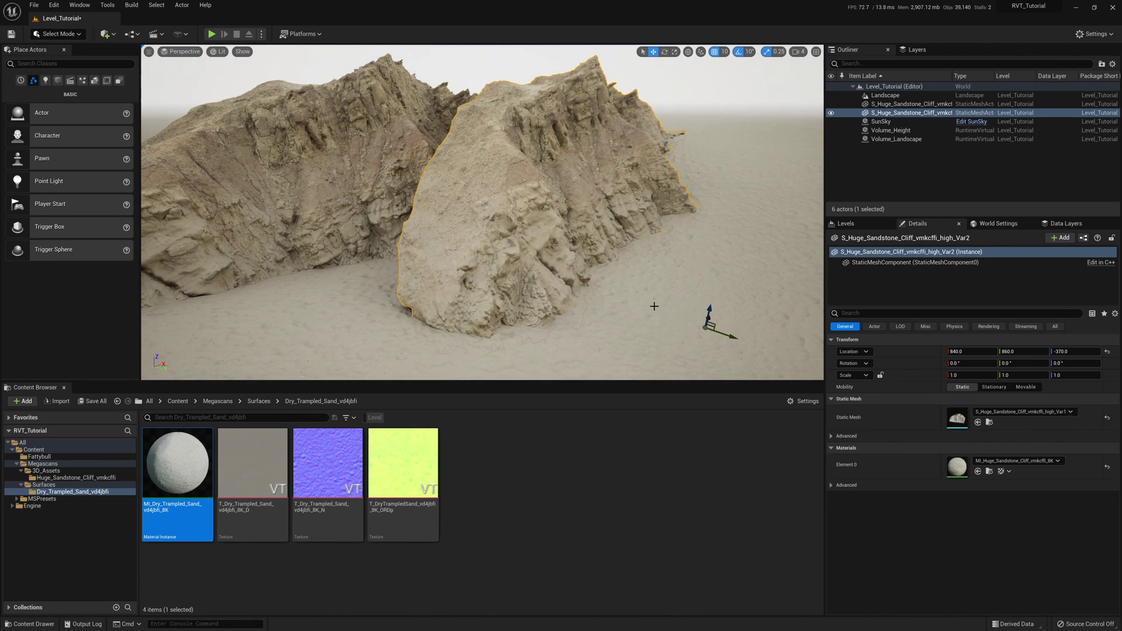
{"action": "key", "text": "e"}
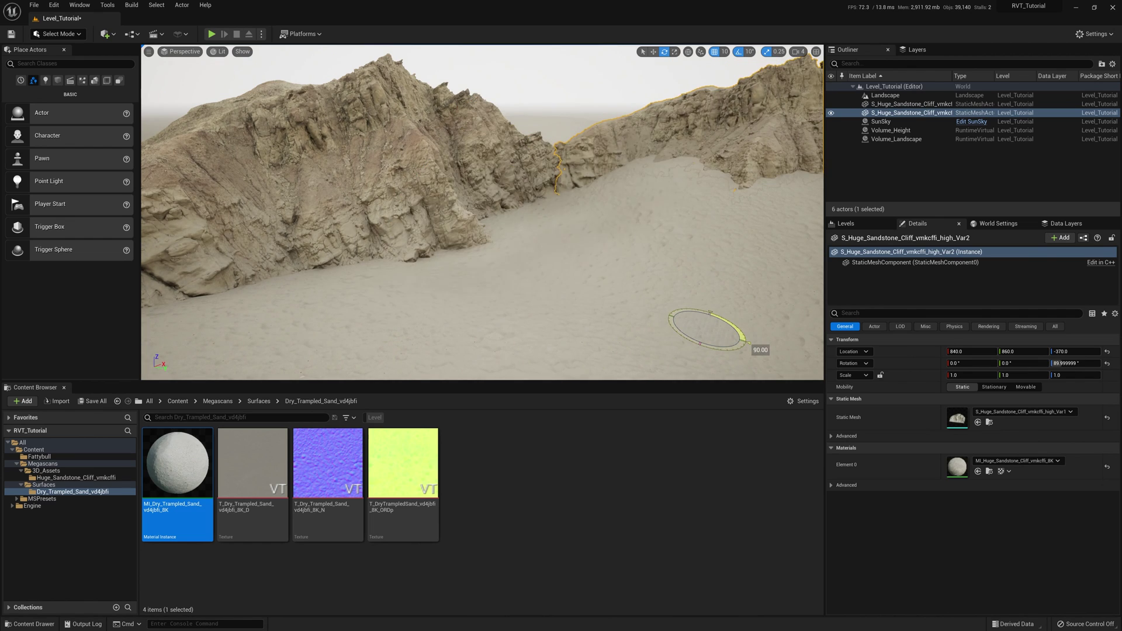